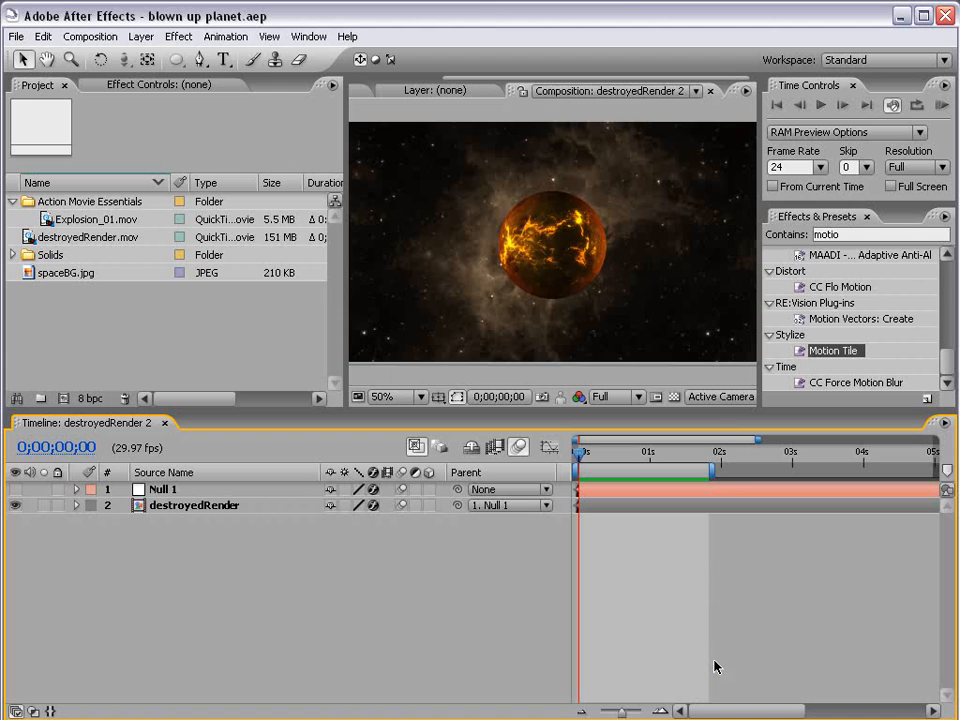
# - Preview the planet animation in the existing destroyedRender 2 composition
pyautogui.press('KP_0')
pyautogui.moveTo(596, 454)
pyautogui.mouseDown()
pyautogui.moveTo(712, 455)
pyautogui.moveTo(602, 460)
pyautogui.mouseUp()
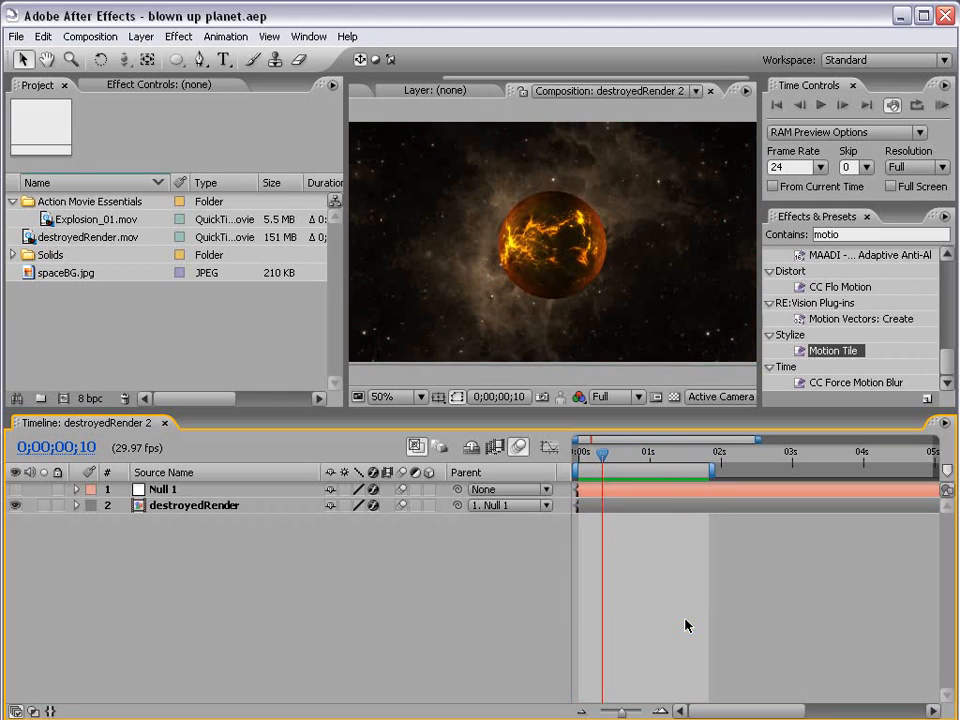
# - Create a new composition from the destroyedRender.mov footage and scrub through its opening
pyautogui.click(140, 320)
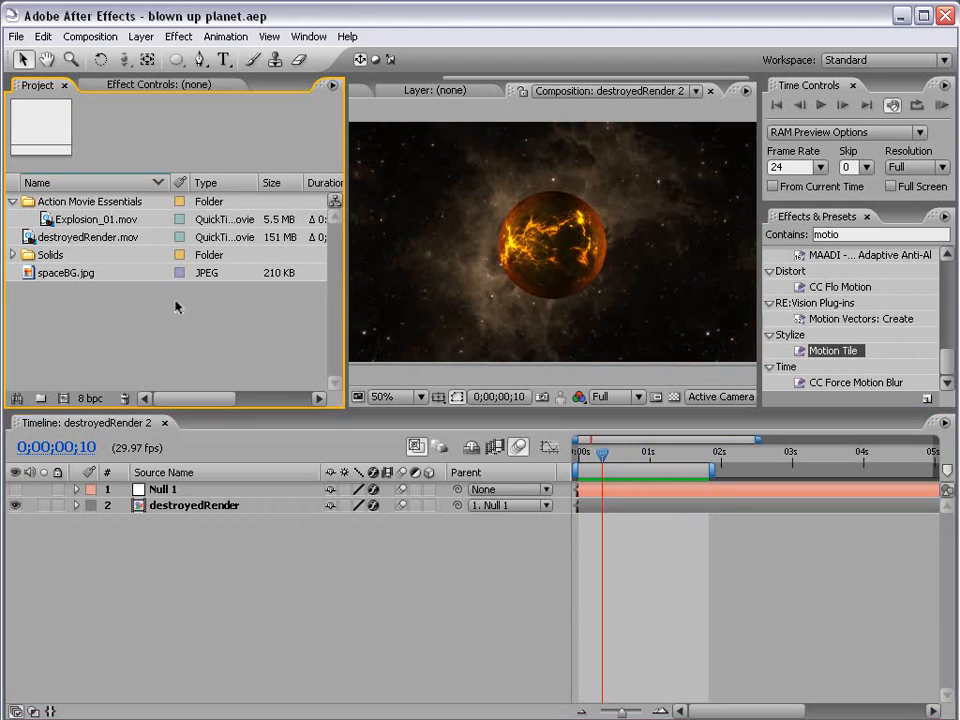
pyautogui.moveTo(88, 247); pyautogui.dragTo(64, 399)
pyautogui.click(677, 551)
pyautogui.moveTo(594, 465)
pyautogui.mouseDown()
pyautogui.moveTo(900, 468)
pyautogui.moveTo(669, 480)
pyautogui.moveTo(578, 468)
pyautogui.mouseUp()
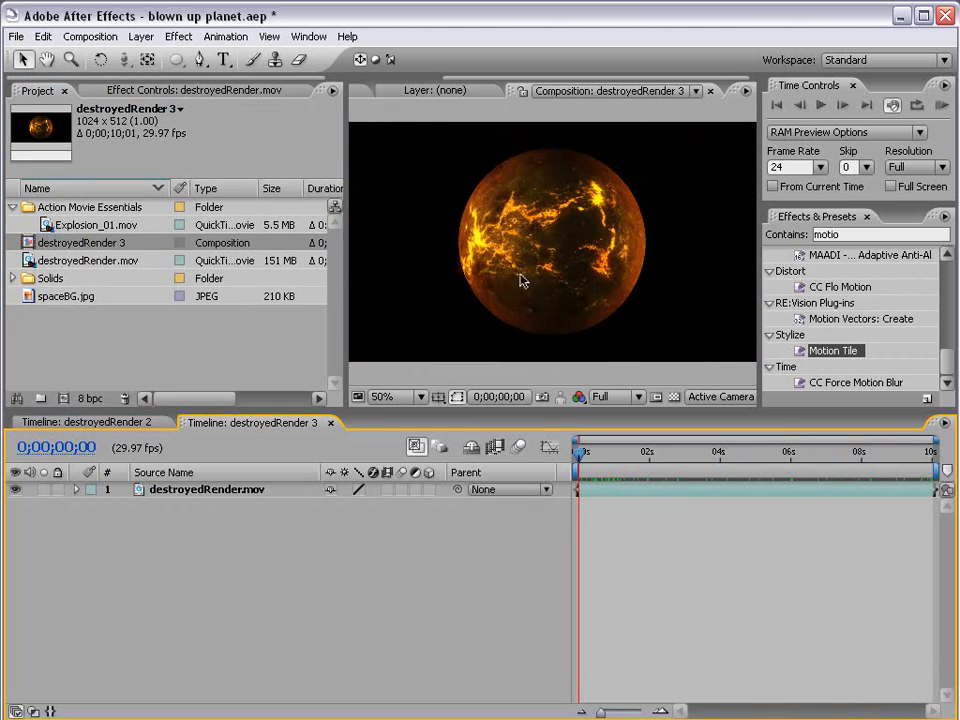
# - Add spaceBG.jpg to the new composition as a background beneath the planet layer
pyautogui.click(52, 300)
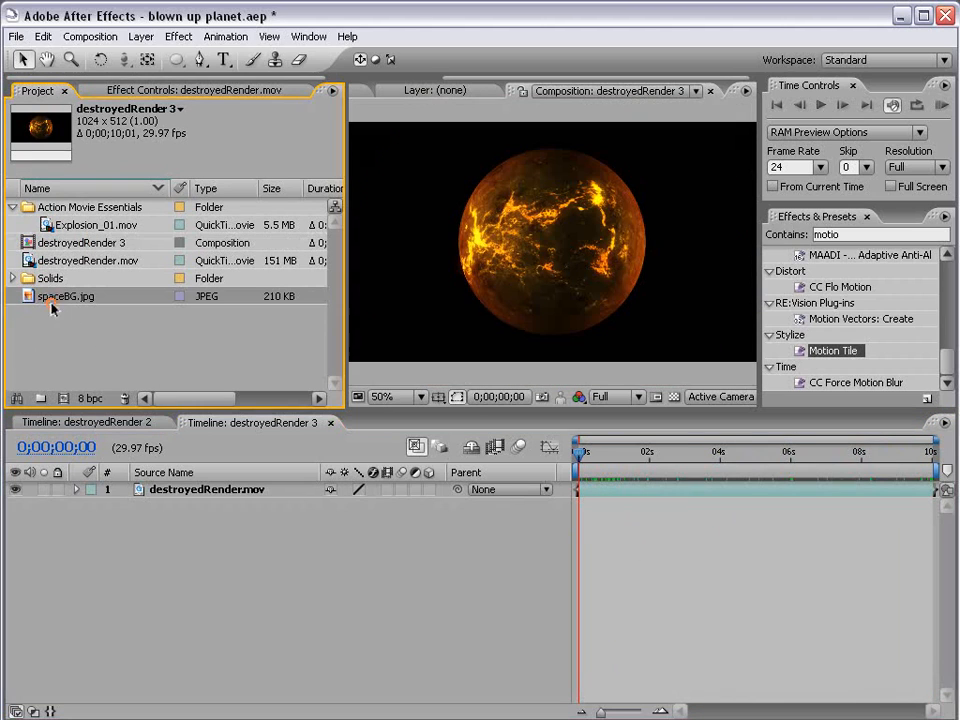
pyautogui.moveTo(55, 303); pyautogui.dragTo(600, 532)
pyautogui.moveTo(611, 466); pyautogui.dragTo(573, 490)
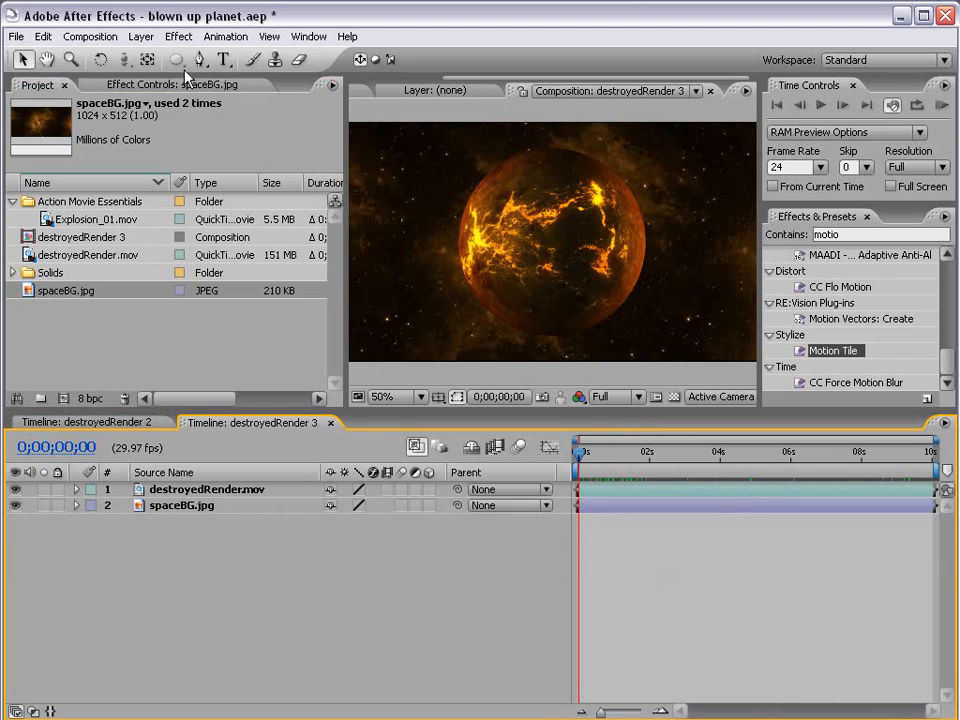
# - Add a camera with the 35mm preset to the composition
pyautogui.click(140, 36)
pyautogui.moveTo(152, 56)
pyautogui.click(380, 104)
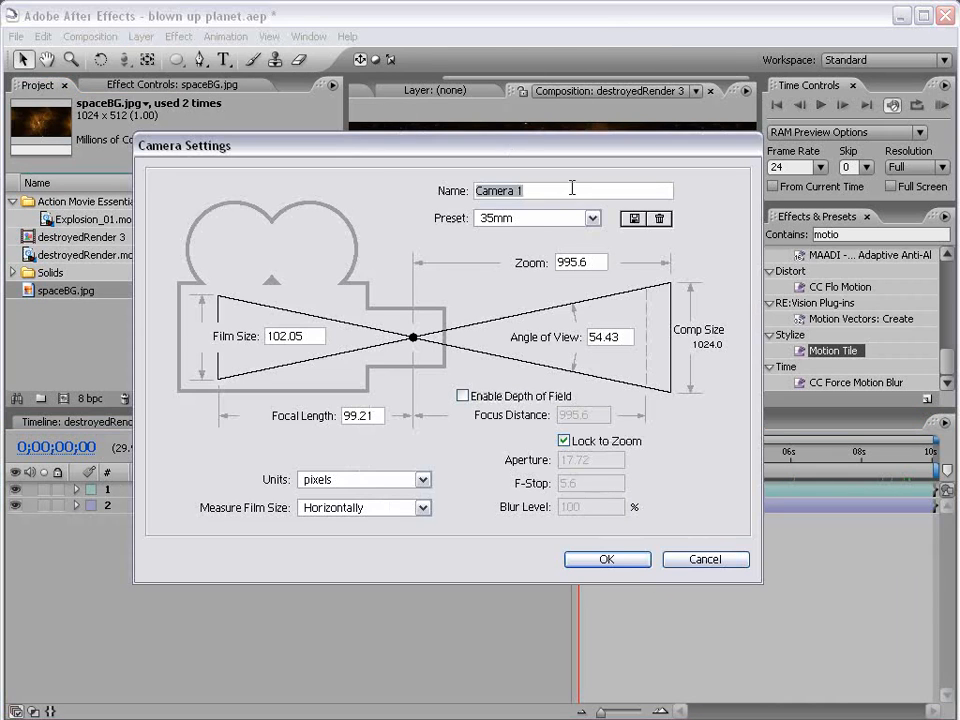
pyautogui.click(561, 217)
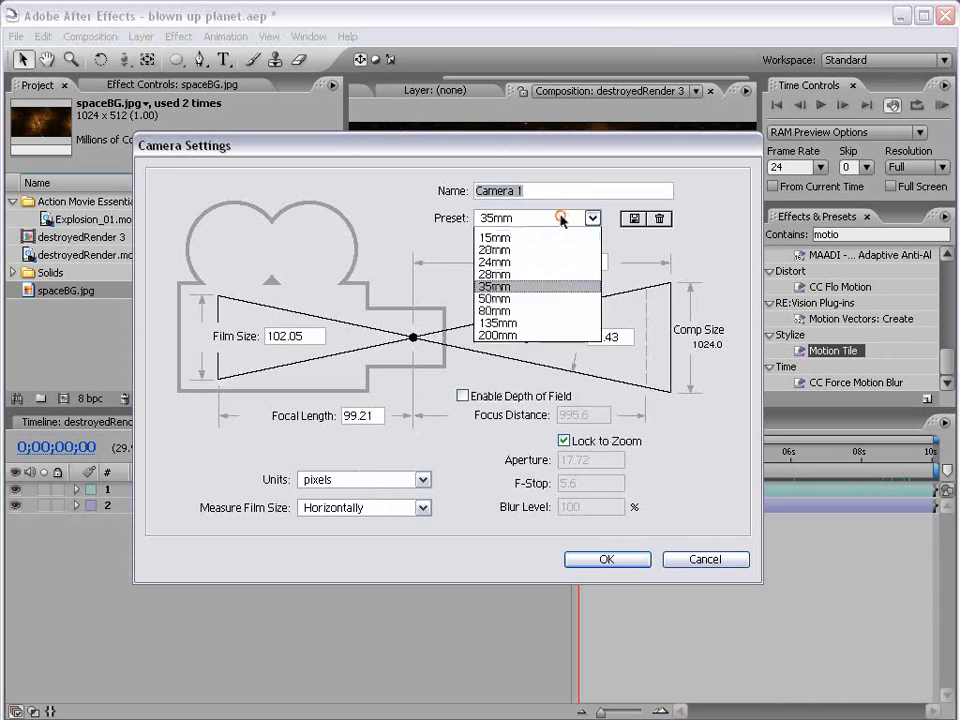
pyautogui.click(509, 311)
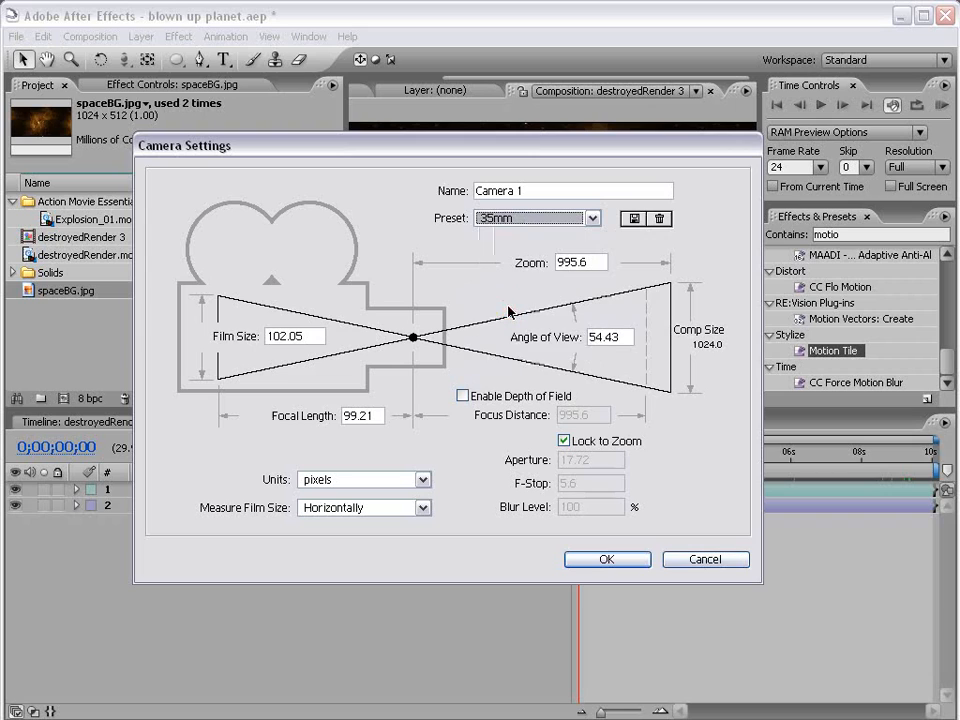
pyautogui.click(604, 560)
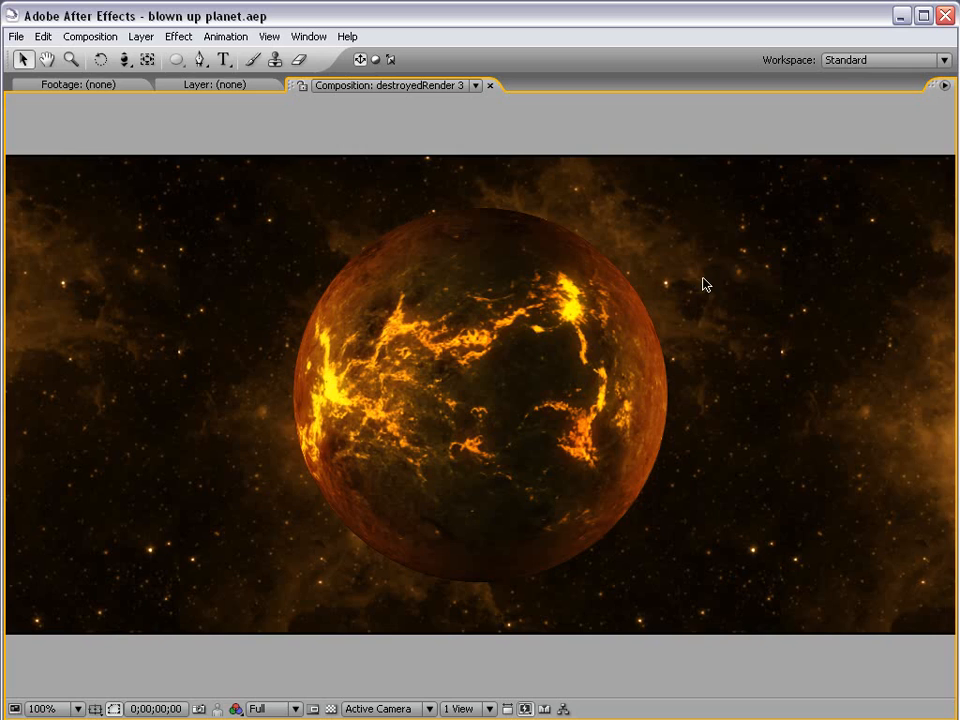
pyautogui.press('`')
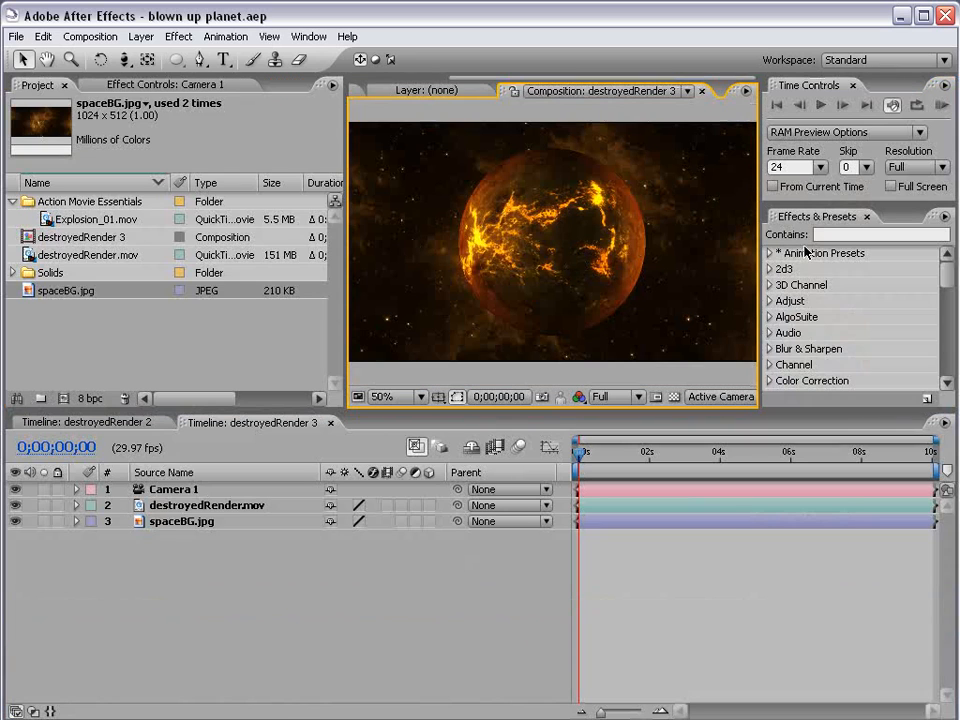
# - Find the Shatter effect and apply it to the destroyedRender.mov layer
pyautogui.click(825, 233)
pyautogui.write('shatter')
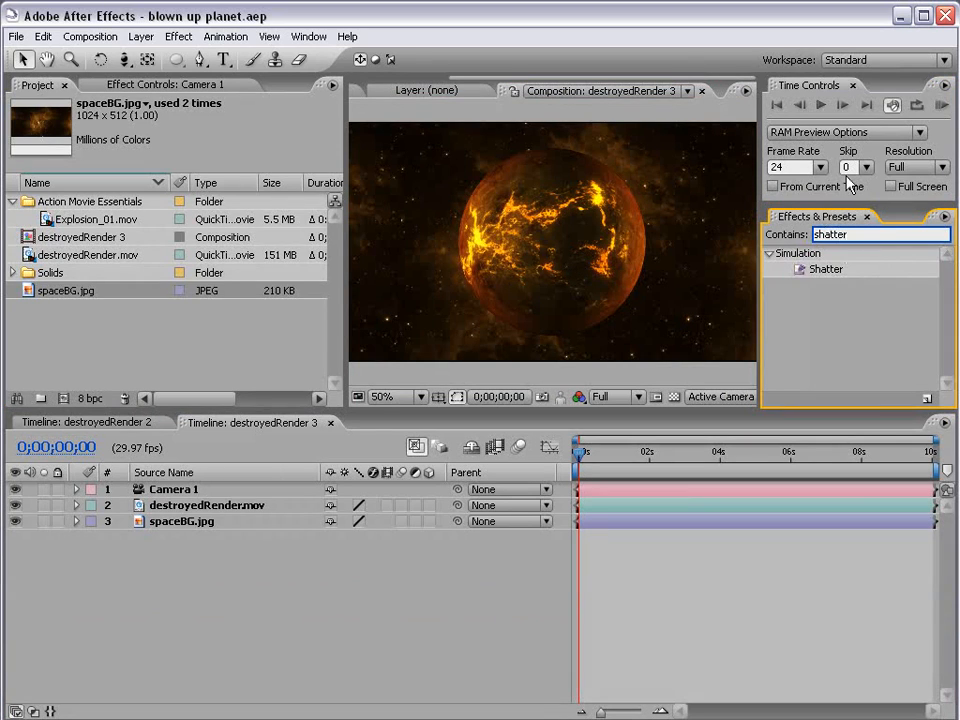
pyautogui.moveTo(825, 270); pyautogui.dragTo(187, 513)
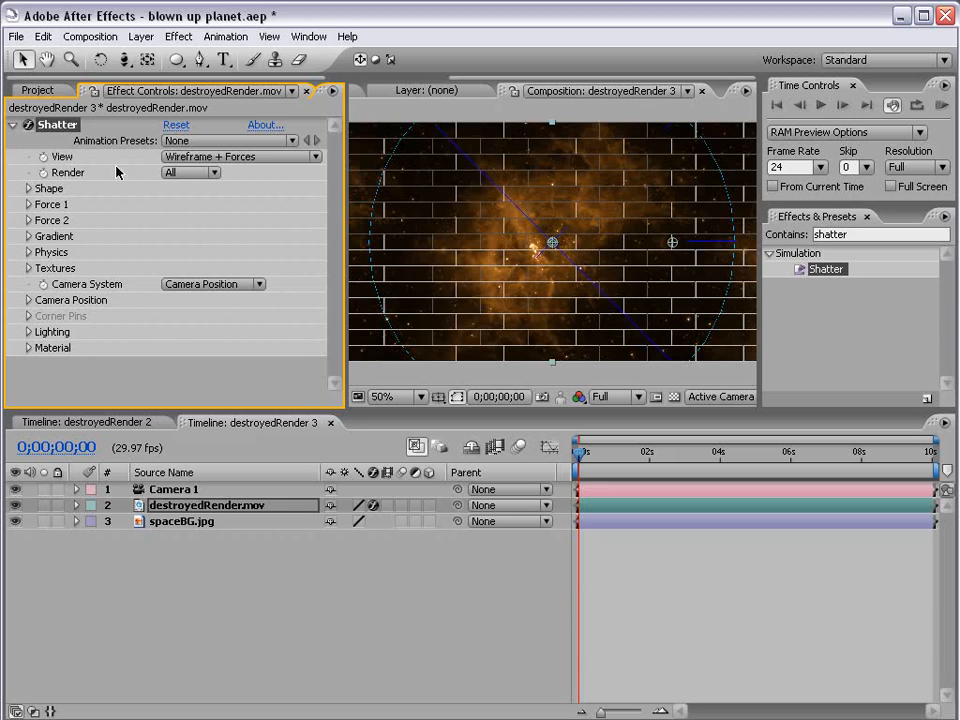
# - Set the Shatter effect's view to Rendered
pyautogui.click(210, 157)
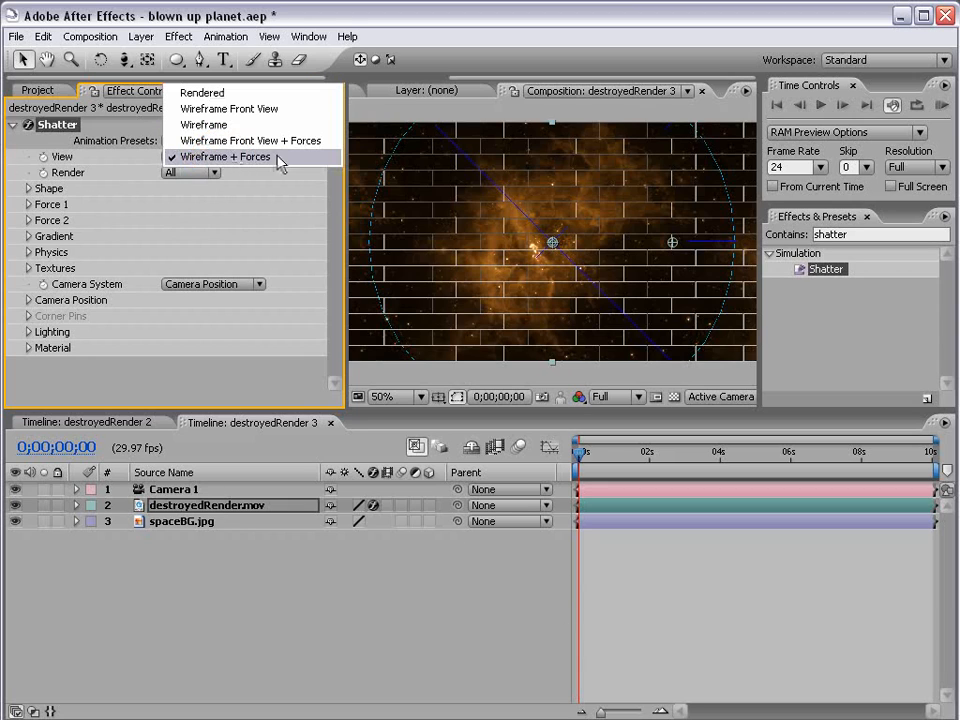
pyautogui.click(278, 160)
pyautogui.click(191, 156)
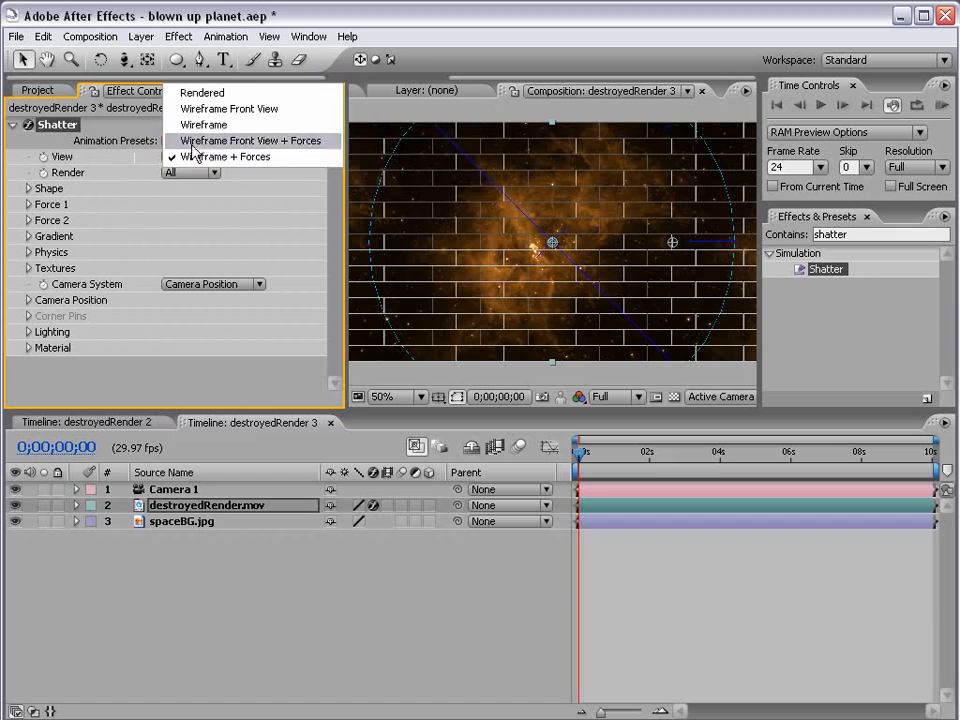
pyautogui.click(203, 93)
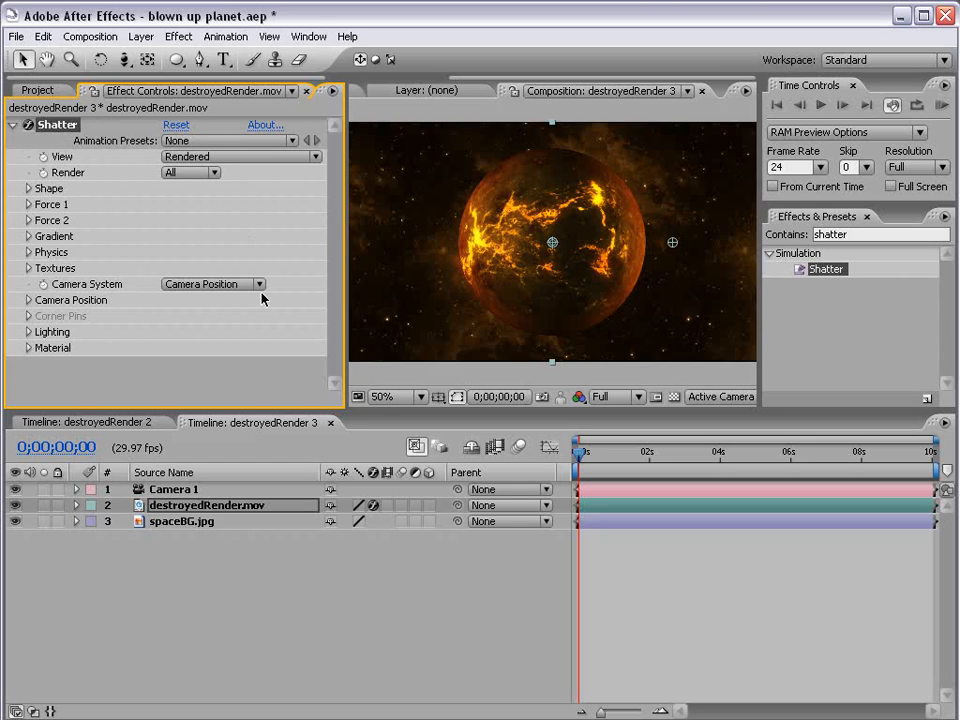
# - Change the Shatter shape pattern to Glass and check the breakup in the first frames
pyautogui.click(29, 189)
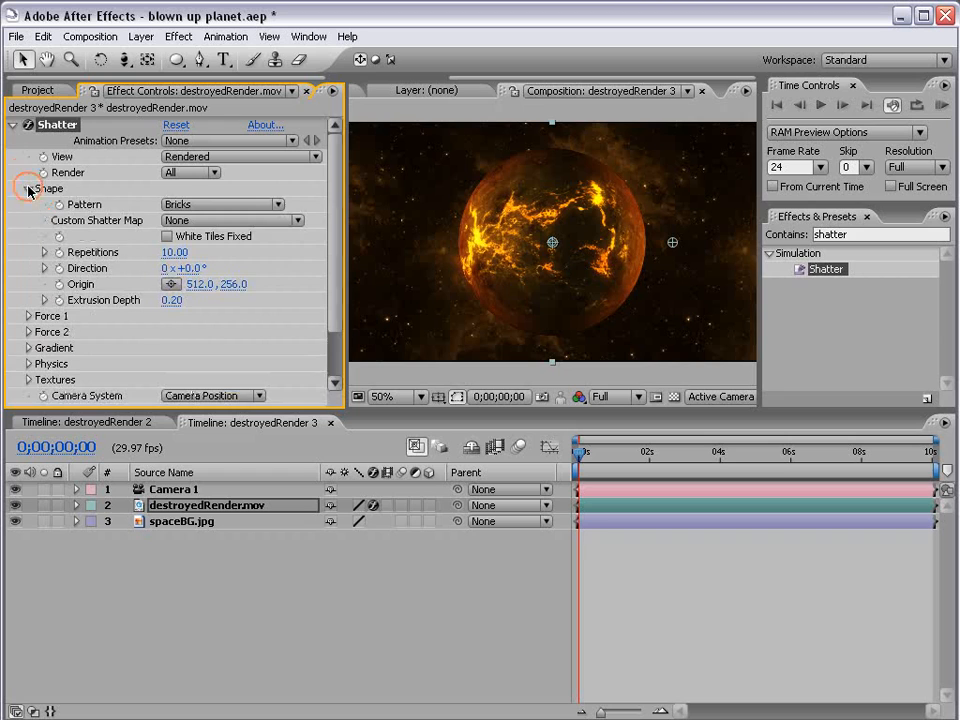
pyautogui.moveTo(612, 455); pyautogui.dragTo(584, 456)
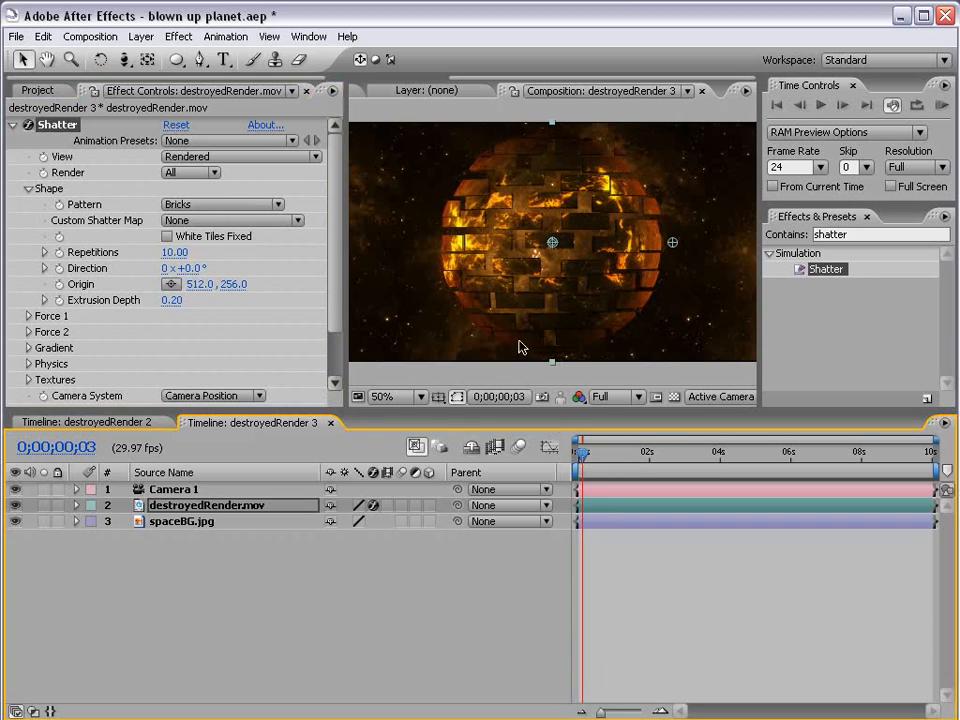
pyautogui.click(213, 206)
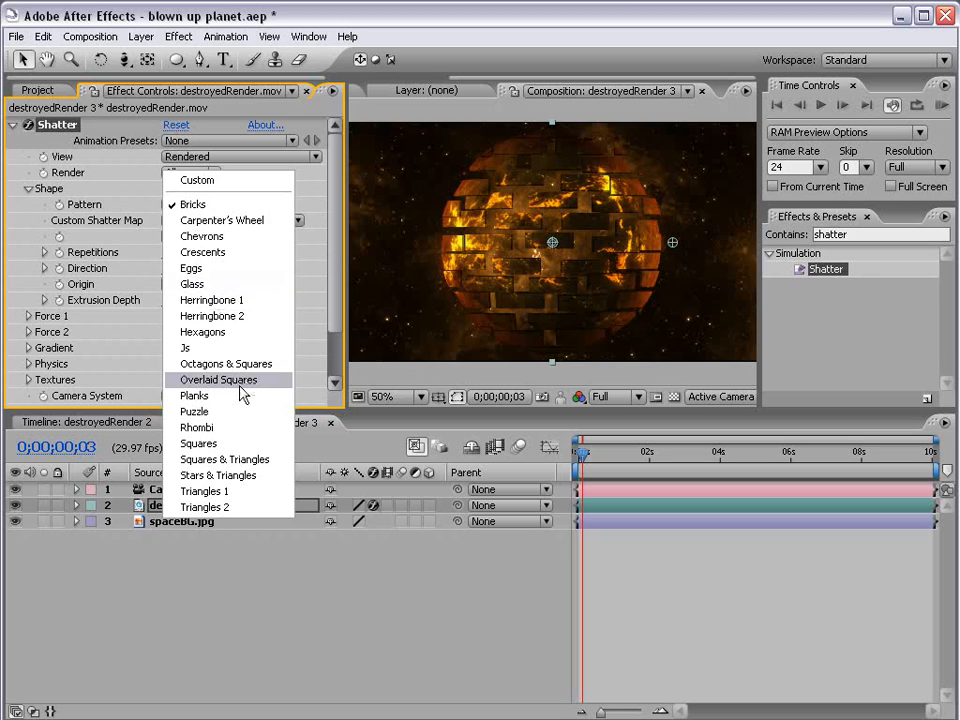
pyautogui.click(221, 284)
pyautogui.moveTo(585, 455); pyautogui.dragTo(584, 451)
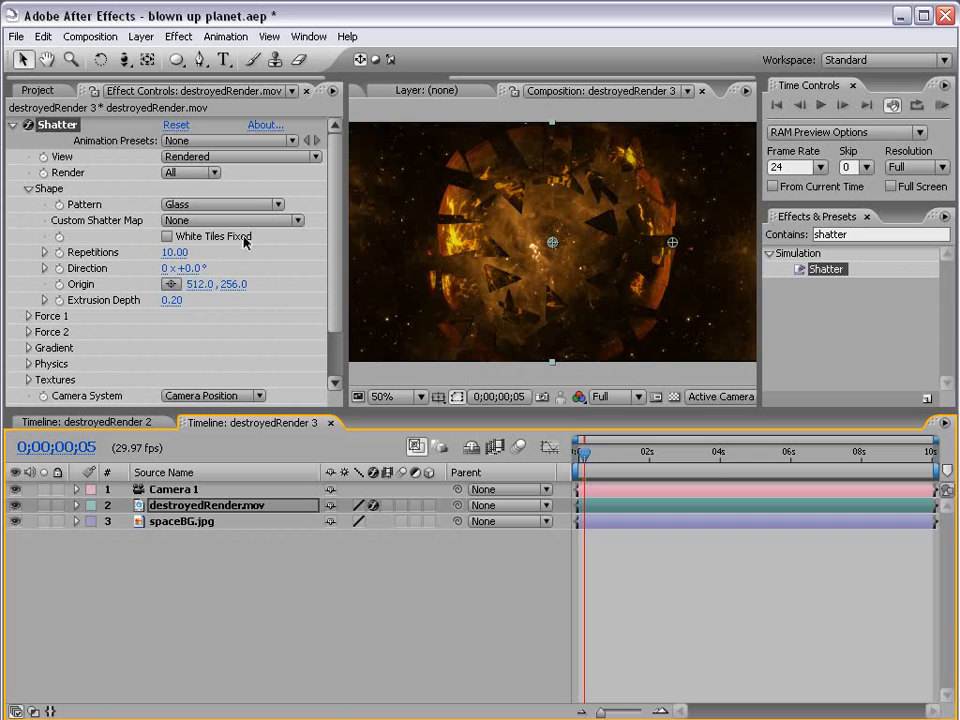
# - Set the Shatter shape repetitions to 60 and check the smaller fragments
pyautogui.click(168, 253)
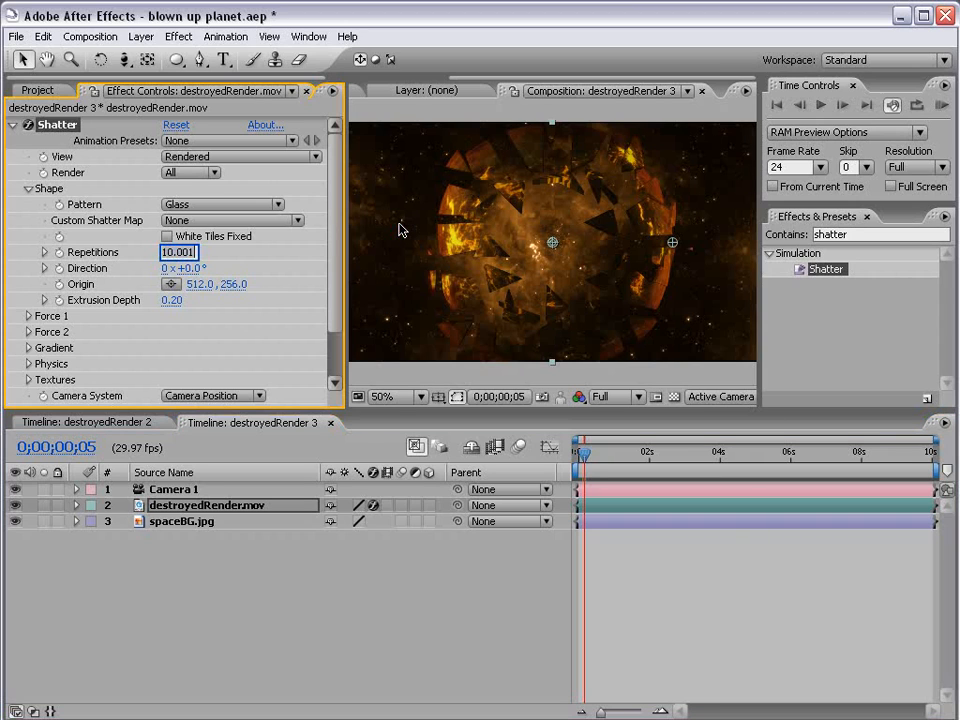
pyautogui.write('60')
pyautogui.press('Return')
pyautogui.moveTo(584, 452)
pyautogui.mouseDown()
pyautogui.moveTo(601, 458)
pyautogui.moveTo(585, 458)
pyautogui.mouseUp()
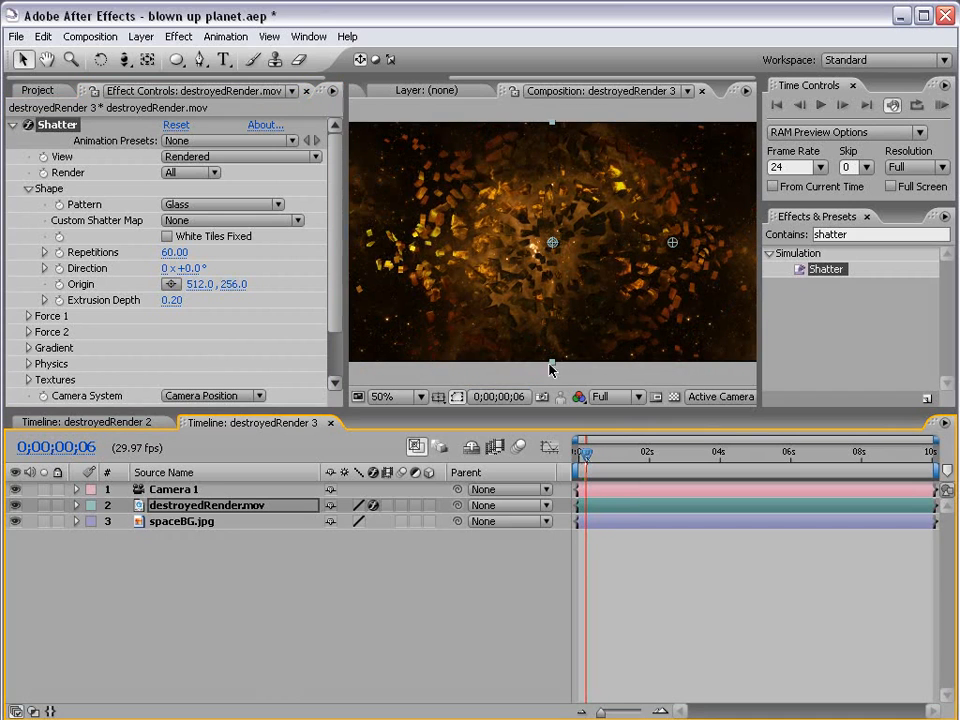
# - Lower the composition preview resolution to Half and scrub through the start of the explosion
pyautogui.click(618, 397)
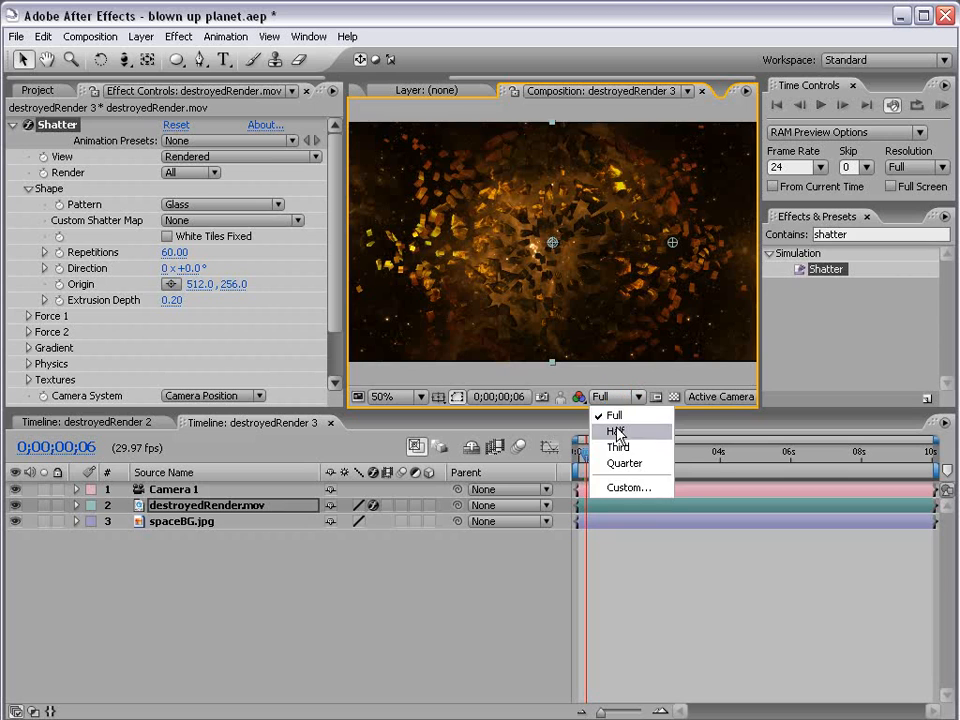
pyautogui.click(617, 431)
pyautogui.click(647, 563)
pyautogui.moveTo(591, 460)
pyautogui.mouseDown()
pyautogui.moveTo(602, 456)
pyautogui.moveTo(583, 452)
pyautogui.mouseUp()
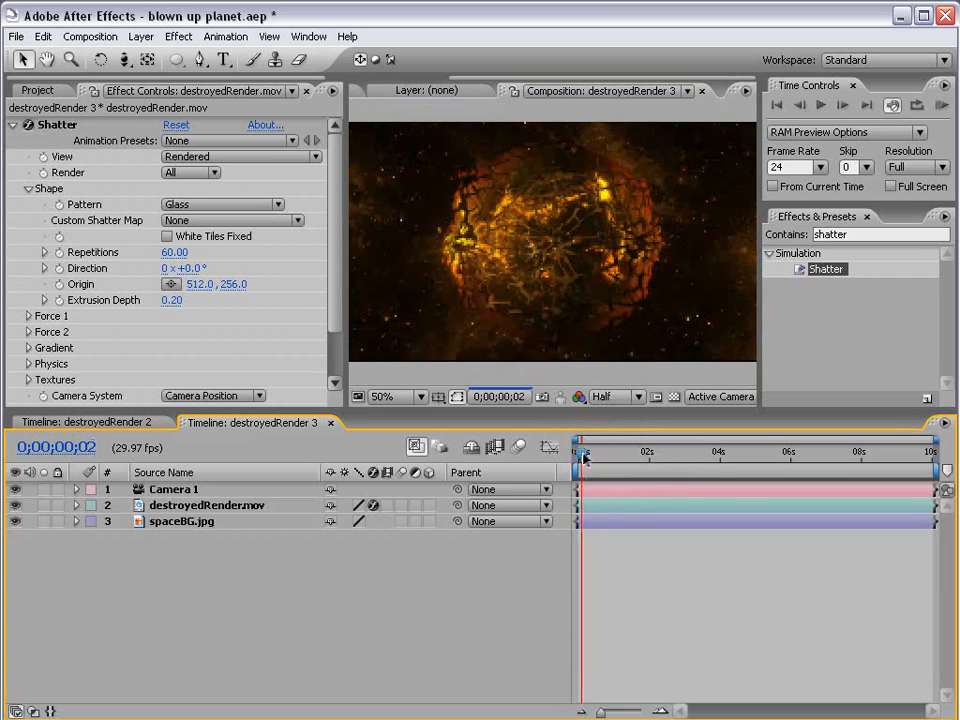
# - Reduce the radius of Shatter's Force 1 to 0.13 and scrub through the explosion
pyautogui.click(28, 188)
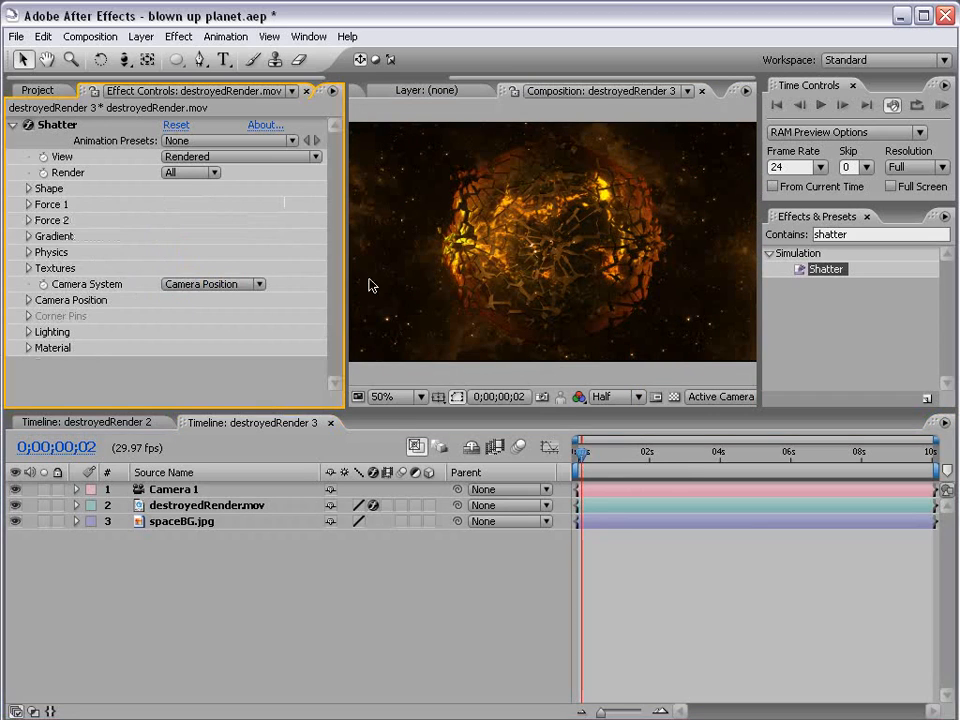
pyautogui.click(29, 204)
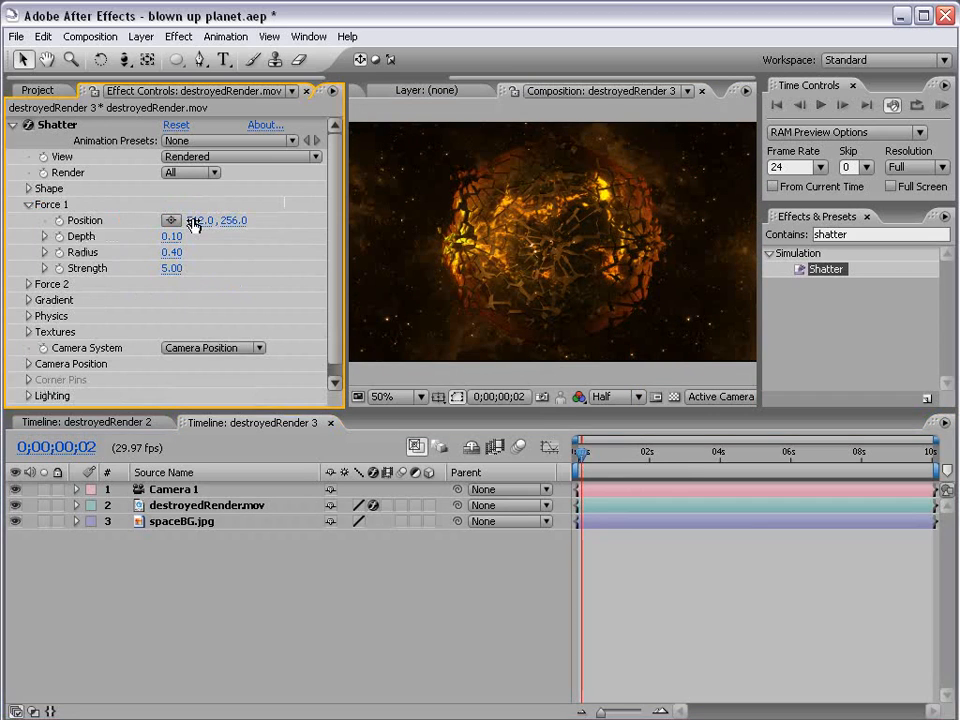
pyautogui.click(28, 284)
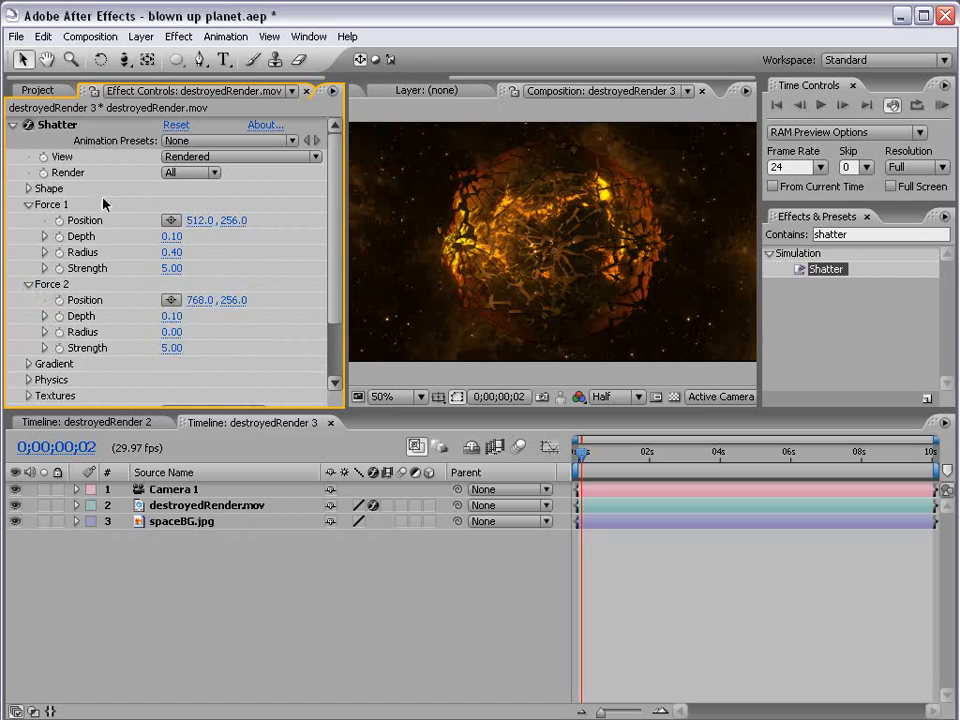
pyautogui.click(26, 285)
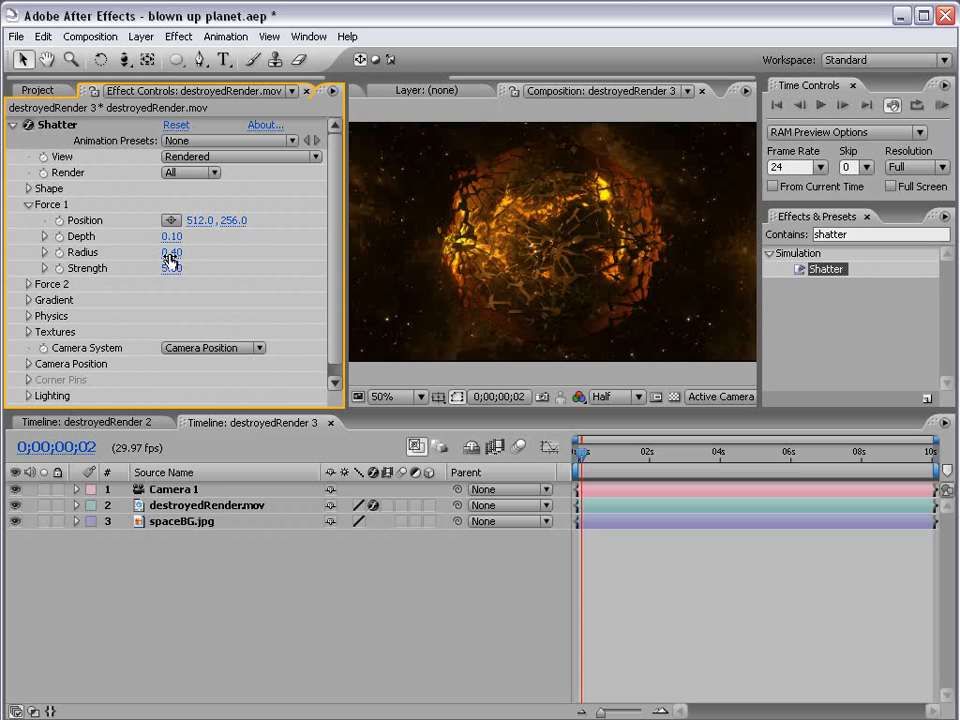
pyautogui.moveTo(174, 253); pyautogui.dragTo(148, 253)
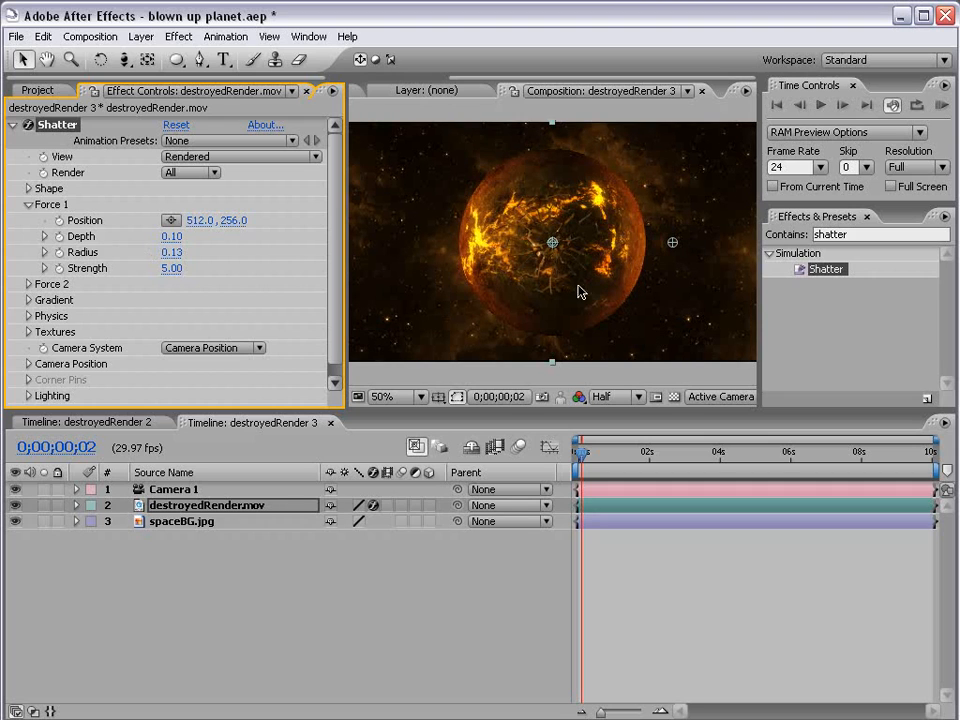
pyautogui.moveTo(583, 455)
pyautogui.mouseDown()
pyautogui.moveTo(625, 453)
pyautogui.moveTo(579, 453)
pyautogui.moveTo(606, 455)
pyautogui.moveTo(588, 456)
pyautogui.mouseUp()
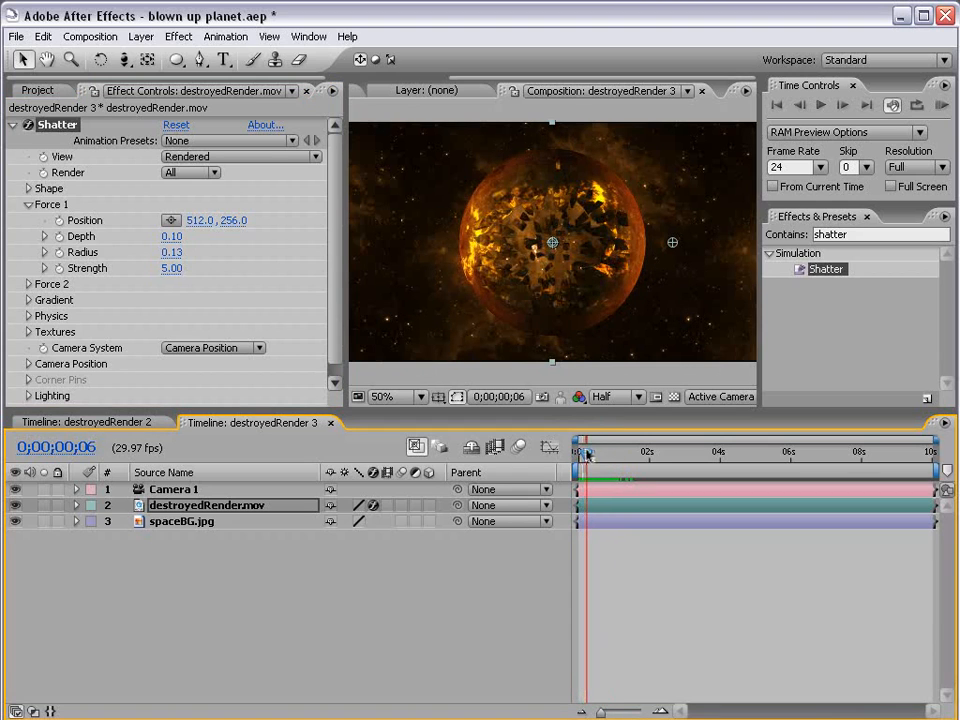
# - Raise the radius of Shatter's Force 1 to 0.22 and its strength to 8.80, checking the first frames
pyautogui.moveTo(163, 252)
pyautogui.mouseDown()
pyautogui.moveTo(260, 252)
pyautogui.moveTo(163, 252)
pyautogui.moveTo(172, 252)
pyautogui.mouseUp()
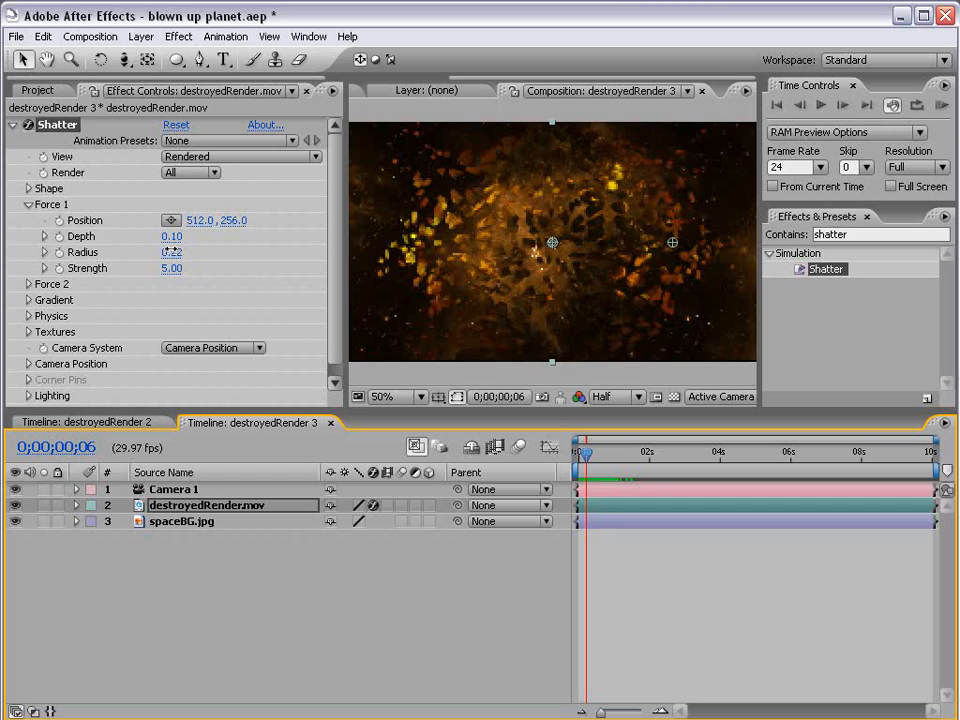
pyautogui.moveTo(588, 455)
pyautogui.mouseDown()
pyautogui.moveTo(579, 455)
pyautogui.moveTo(623, 455)
pyautogui.moveTo(583, 452)
pyautogui.mouseUp()
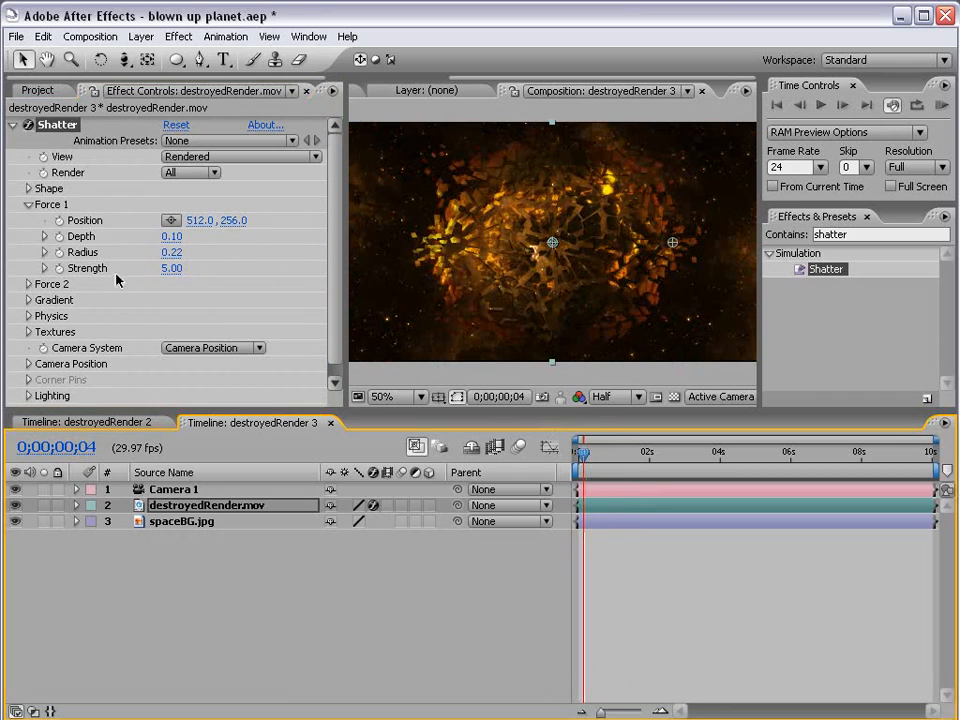
pyautogui.moveTo(174, 283); pyautogui.dragTo(210, 283)
pyautogui.moveTo(582, 455)
pyautogui.mouseDown()
pyautogui.moveTo(626, 453)
pyautogui.moveTo(577, 453)
pyautogui.mouseUp()
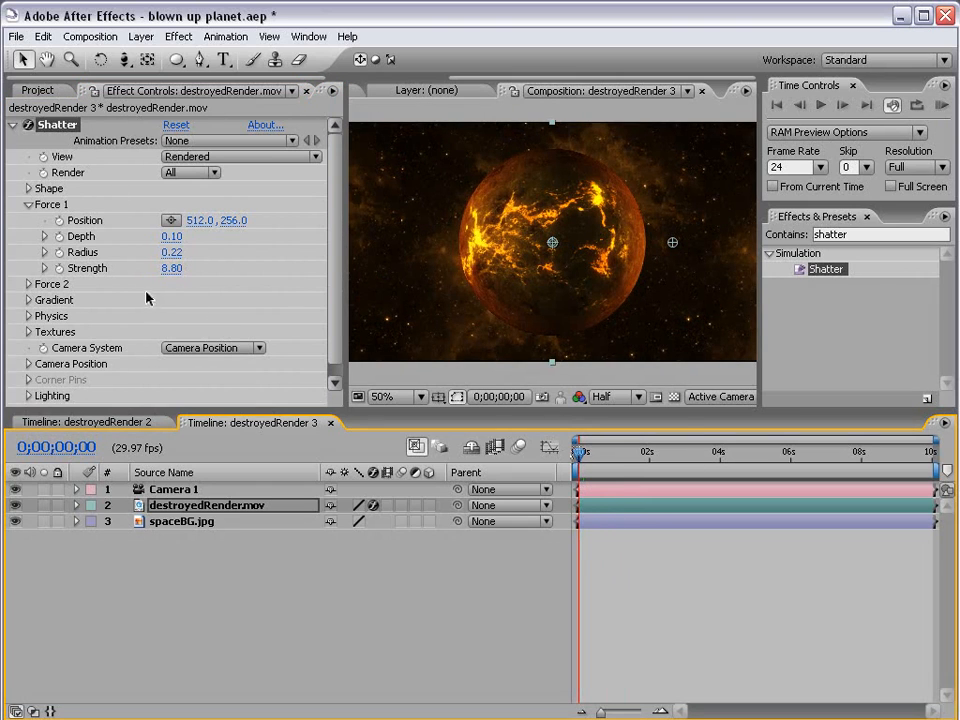
# - At 2 seconds, set the Force 1 radius to 0 and start keyframing it
pyautogui.moveTo(579, 458); pyautogui.dragTo(649, 482)
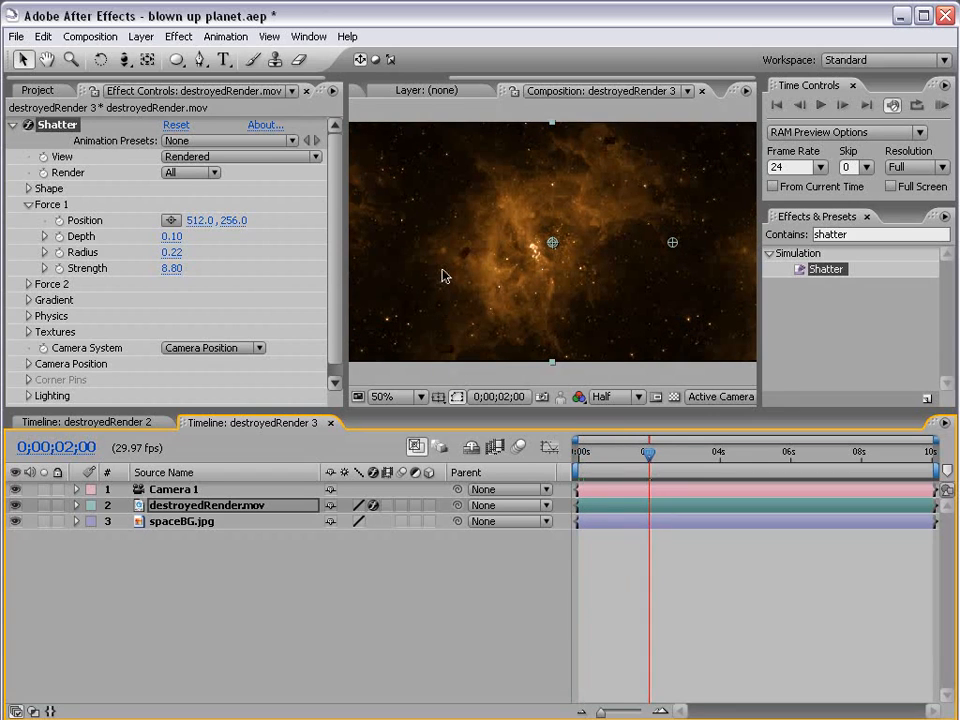
pyautogui.click(174, 252)
pyautogui.write('0')
pyautogui.press('Return')
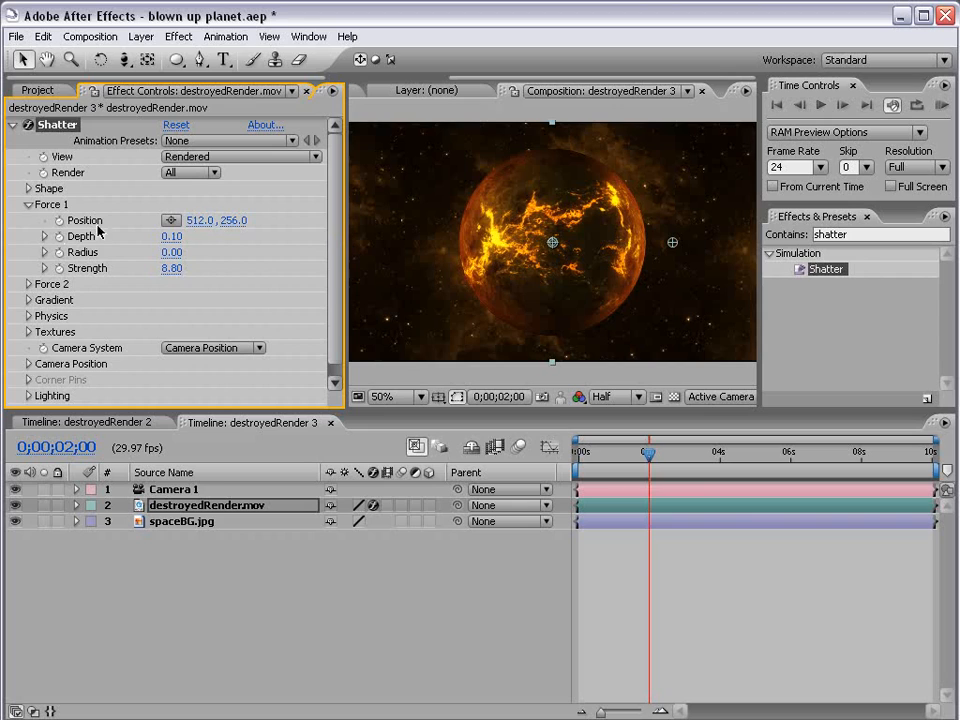
pyautogui.click(59, 255)
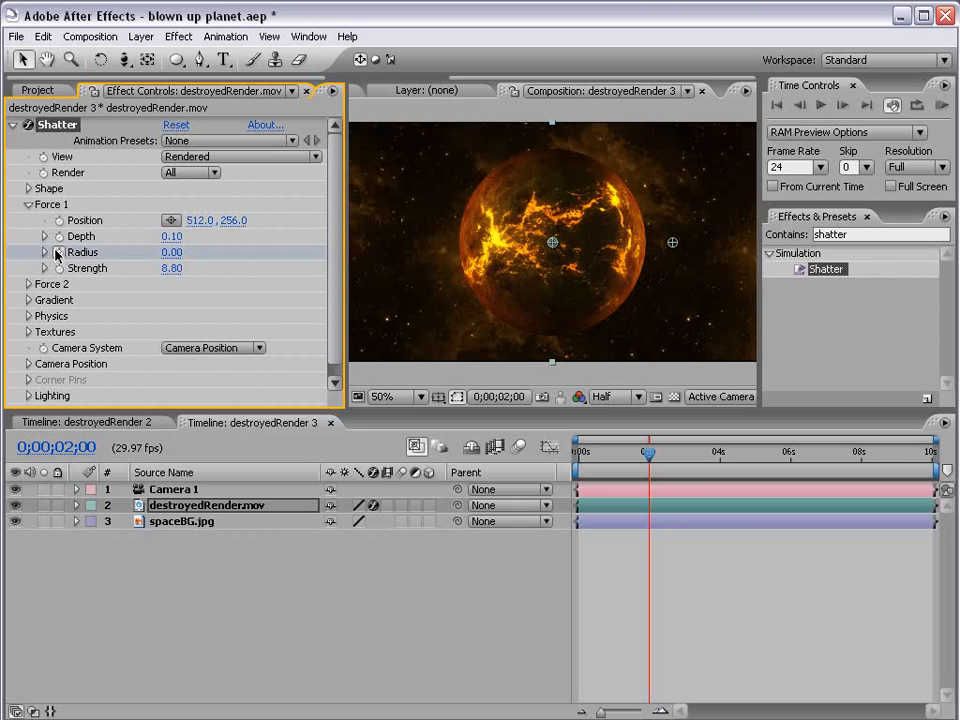
# - One frame after the Force 1 radius keyframe, set the radius to 0.28 and scrub through the explosion
pyautogui.press('pagedown')
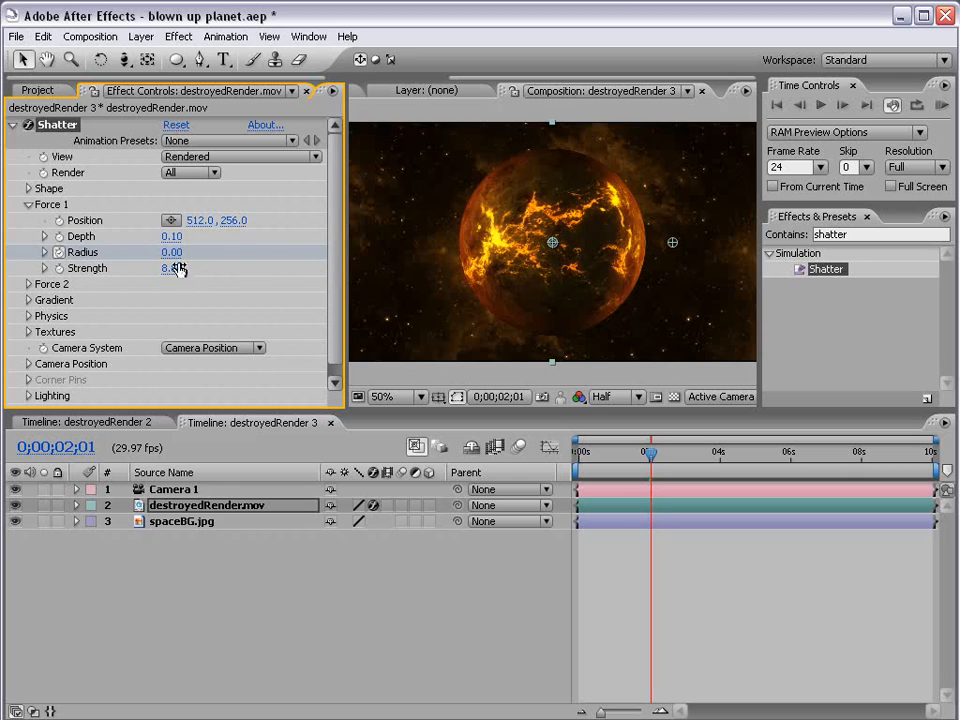
pyautogui.rightClick(105, 253)
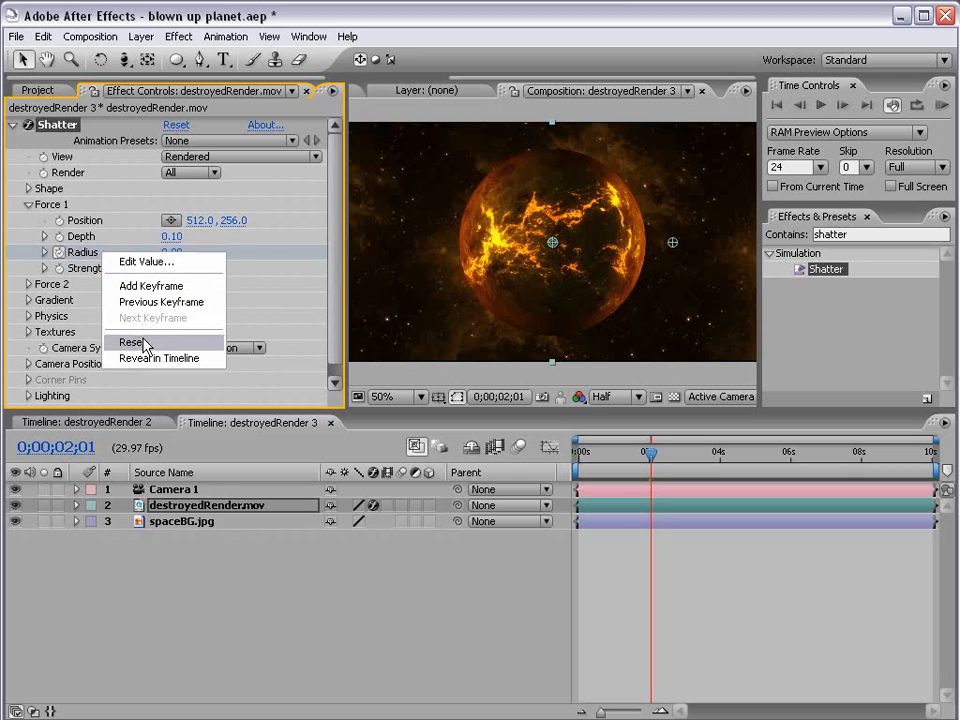
pyautogui.click(298, 341)
pyautogui.moveTo(172, 252)
pyautogui.mouseDown()
pyautogui.moveTo(194, 243)
pyautogui.moveTo(181, 270)
pyautogui.mouseUp()
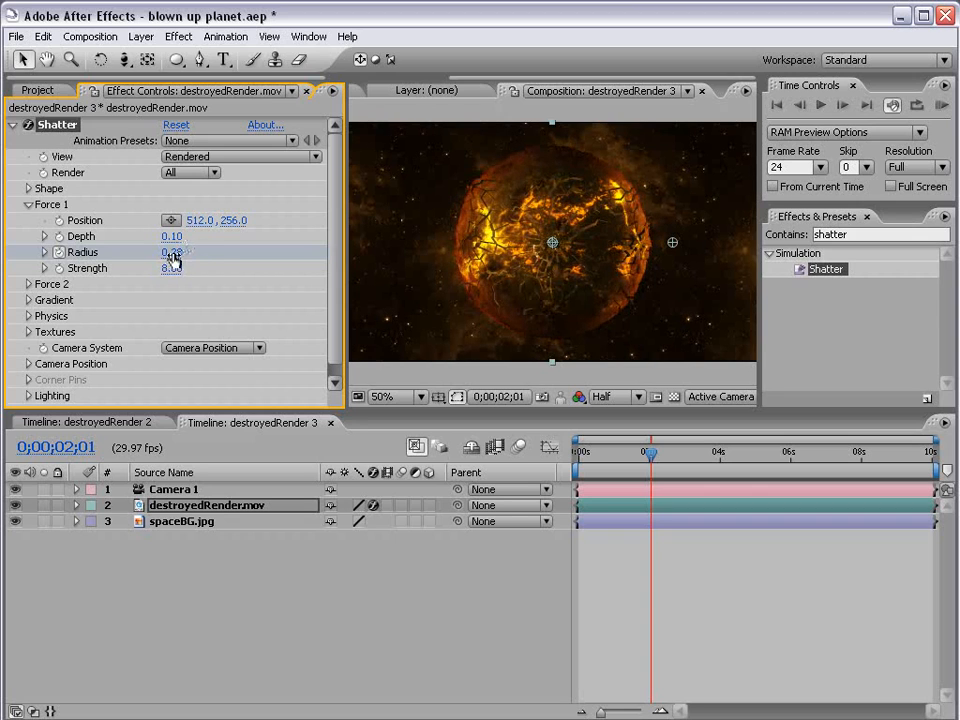
pyautogui.click(677, 613)
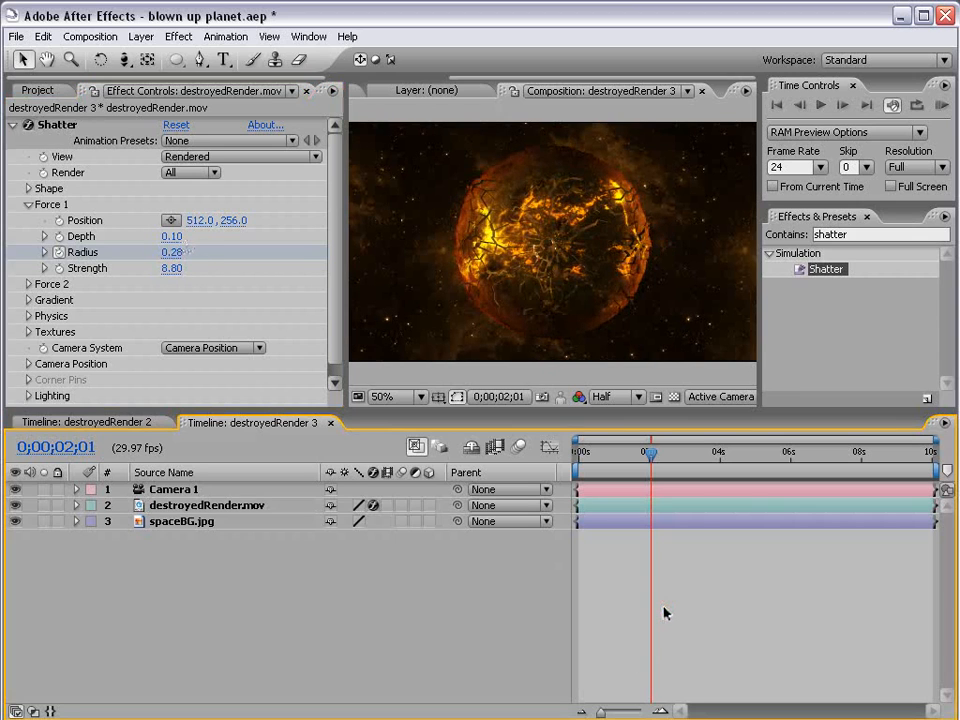
pyautogui.moveTo(650, 452)
pyautogui.mouseDown()
pyautogui.moveTo(600, 460)
pyautogui.moveTo(677, 461)
pyautogui.moveTo(657, 463)
pyautogui.mouseUp()
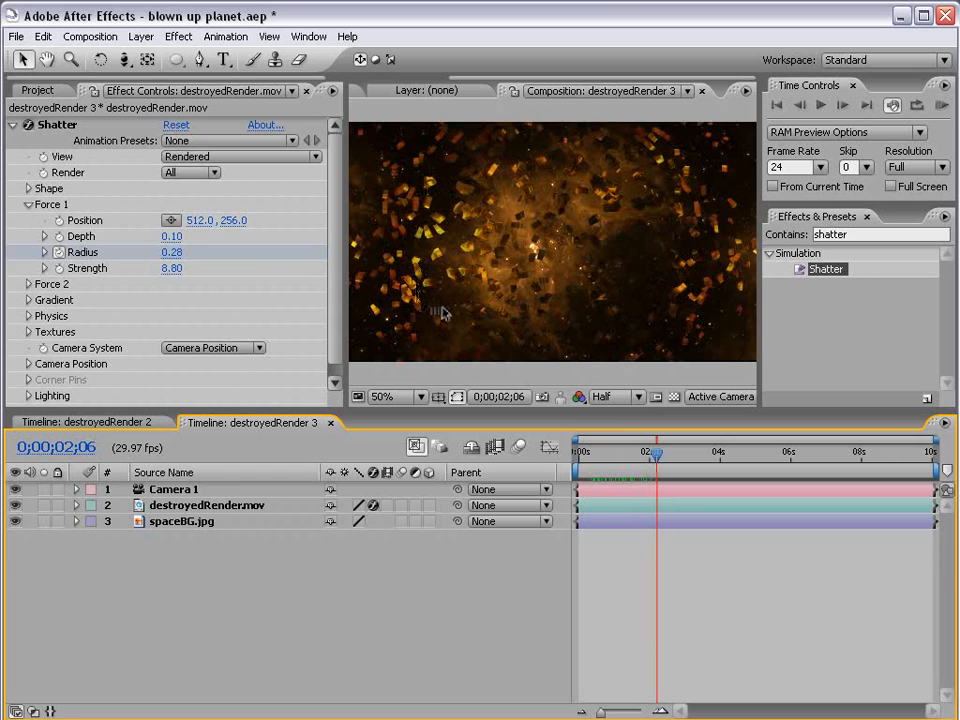
pyautogui.moveTo(641, 458)
pyautogui.mouseDown()
pyautogui.moveTo(700, 462)
pyautogui.moveTo(645, 460)
pyautogui.mouseUp()
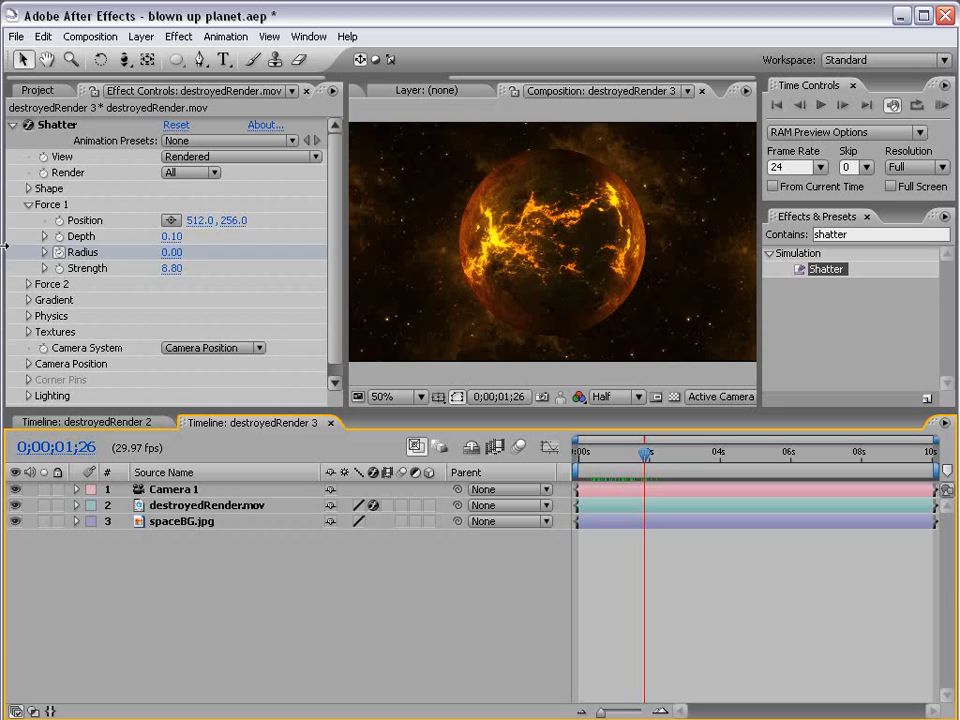
# - Set the gravity in Shatter's physics settings to 1 and scrub through the start of the explosion
pyautogui.click(28, 205)
pyautogui.click(28, 220)
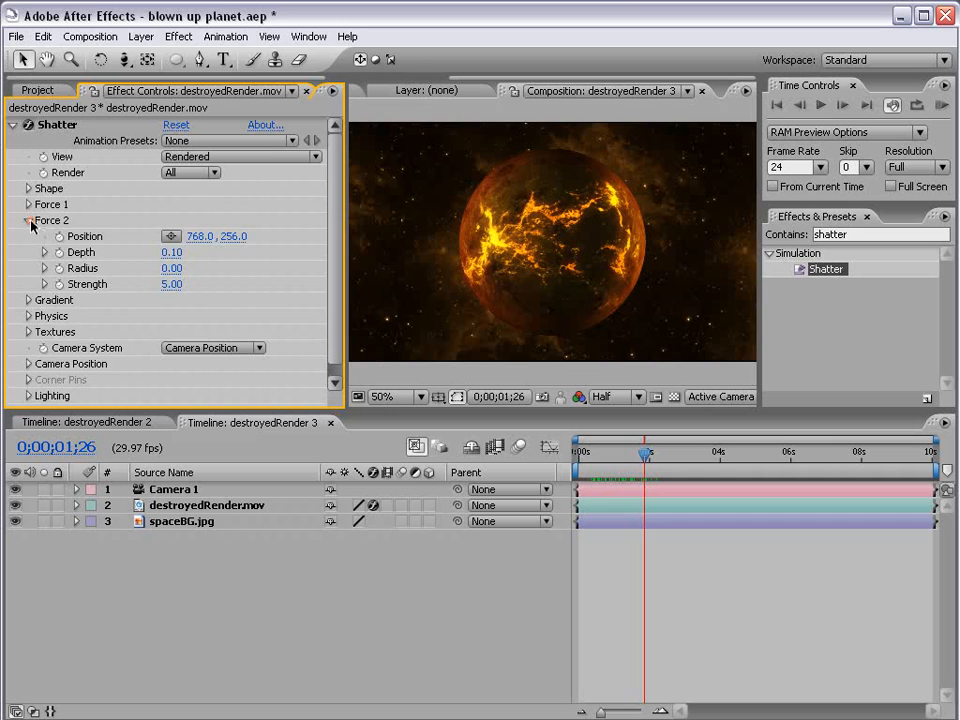
pyautogui.click(28, 220)
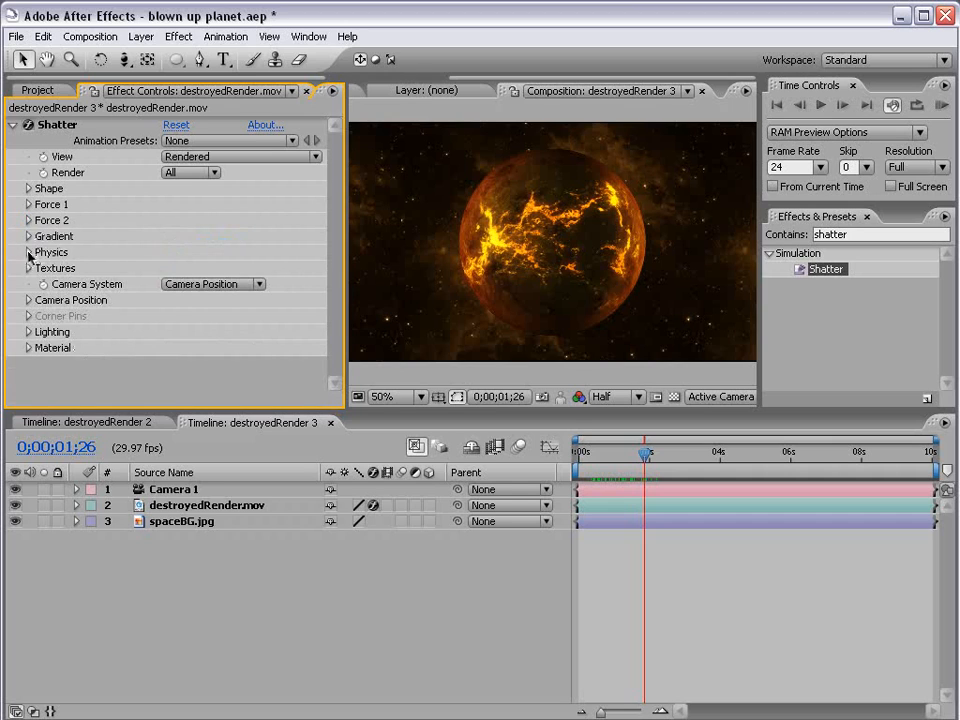
pyautogui.click(28, 252)
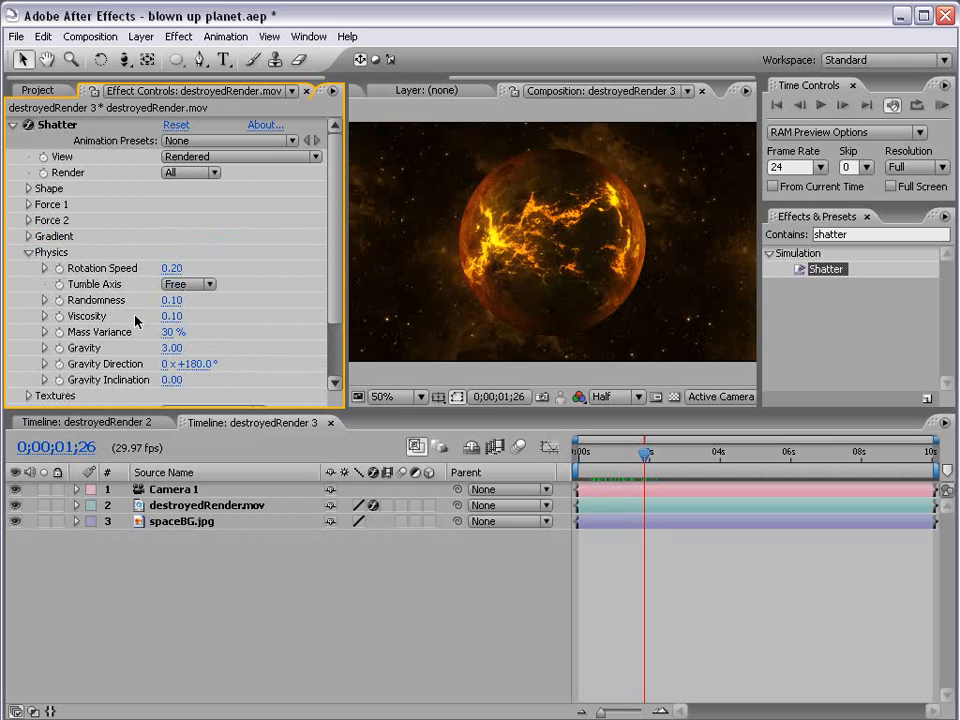
pyautogui.click(166, 349)
pyautogui.write('3')
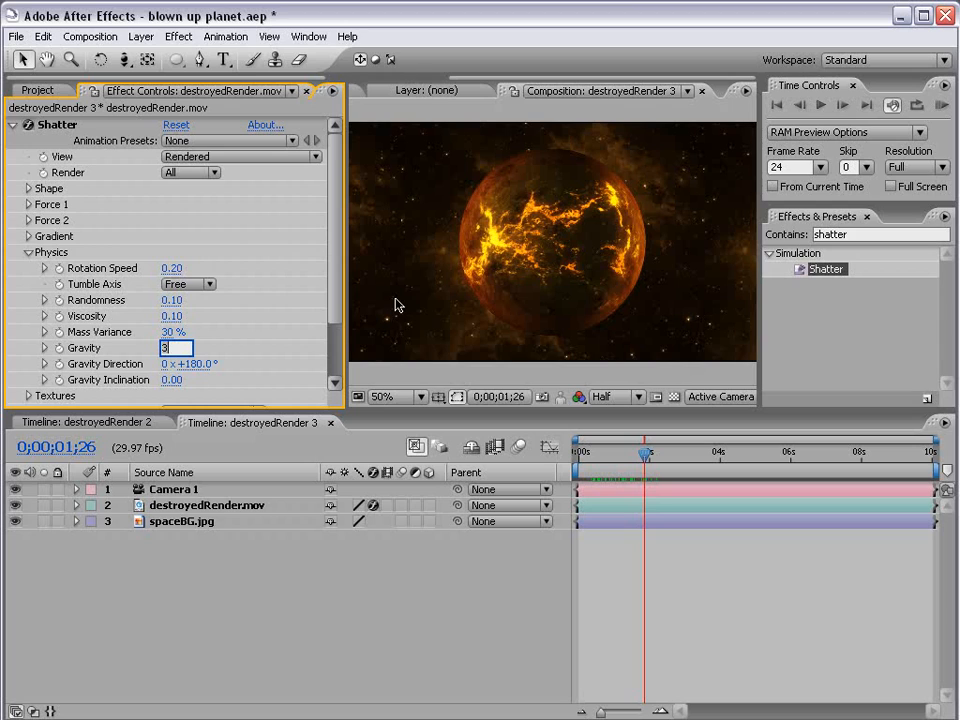
pyautogui.click(395, 305)
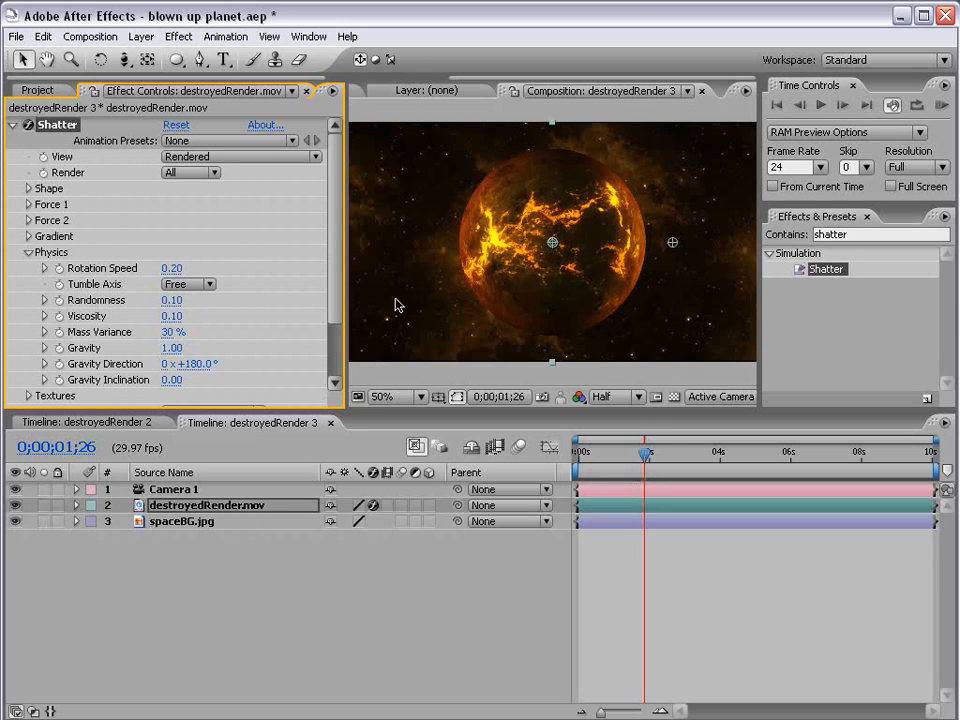
pyautogui.moveTo(623, 452); pyautogui.dragTo(650, 452)
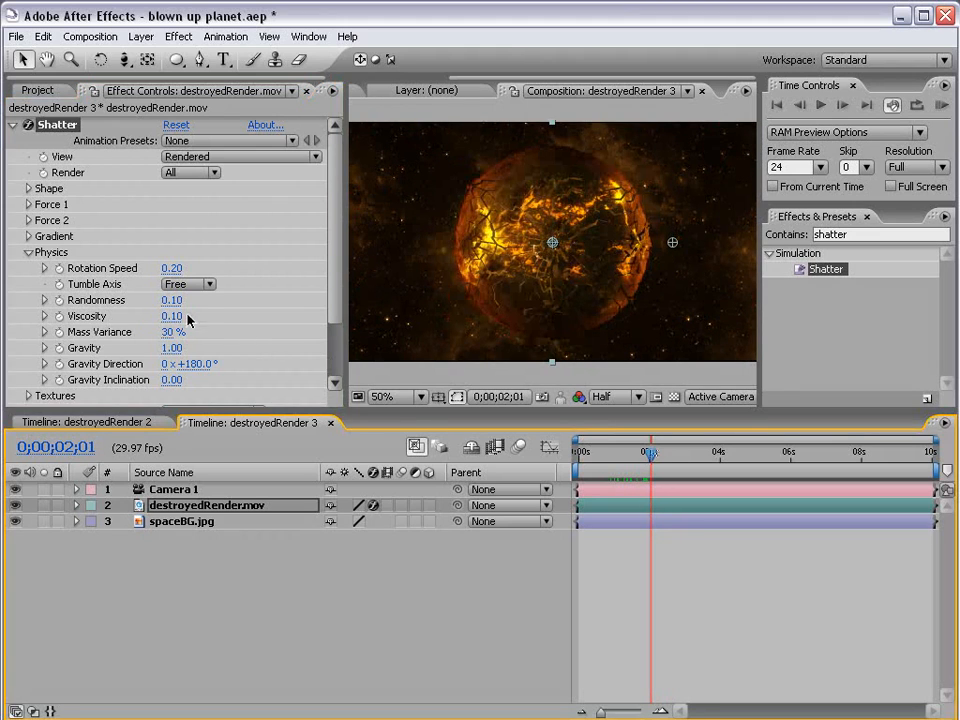
# - Try a viscosity of 0.44 in Shatter's physics settings while scrubbing the explosion, and set it back to 0.1
pyautogui.moveTo(166, 316); pyautogui.dragTo(204, 316)
pyautogui.click(650, 453)
pyautogui.moveTo(648, 459); pyautogui.dragTo(677, 462)
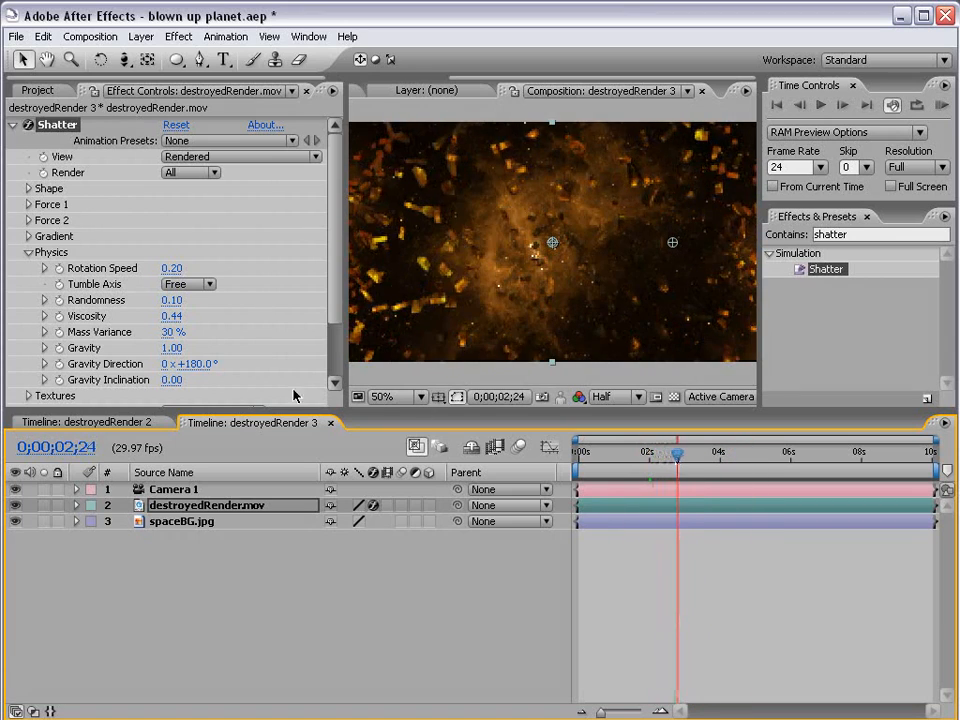
pyautogui.click(176, 316)
pyautogui.write('.')
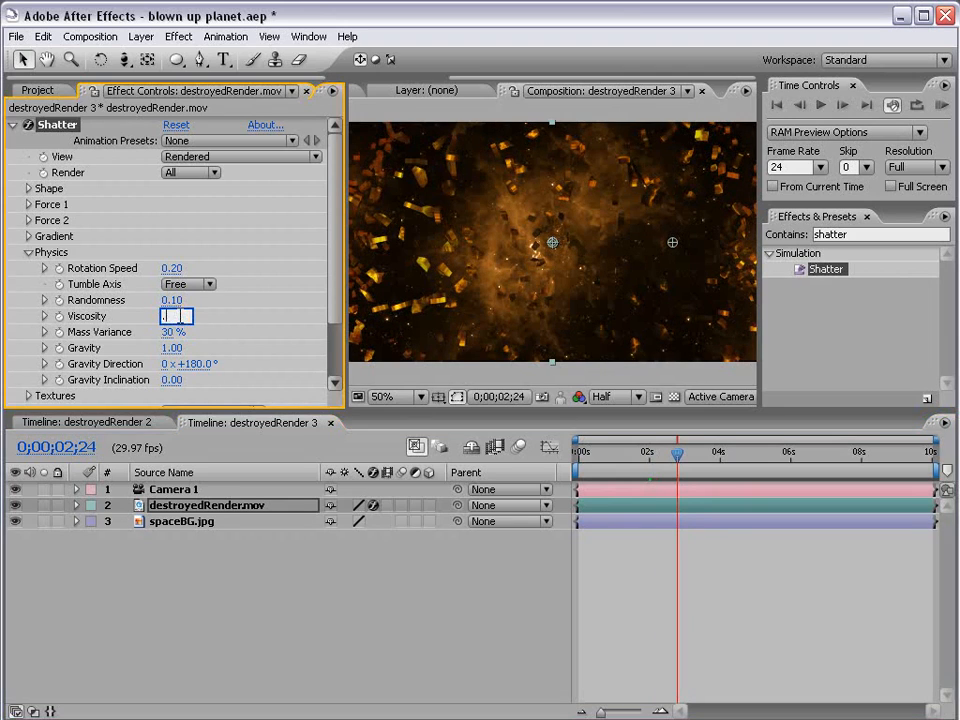
pyautogui.write('1')
pyautogui.press('Return')
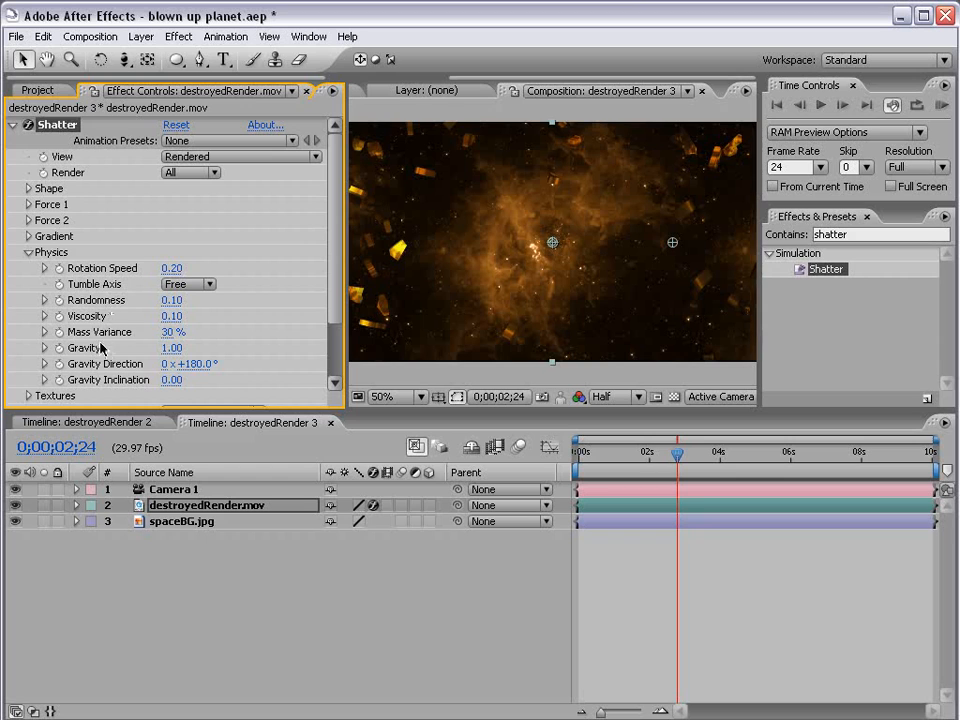
# - Set Shatter's mass variance to 42% while checking the frames just after 2 seconds
pyautogui.moveTo(677, 453); pyautogui.dragTo(654, 461)
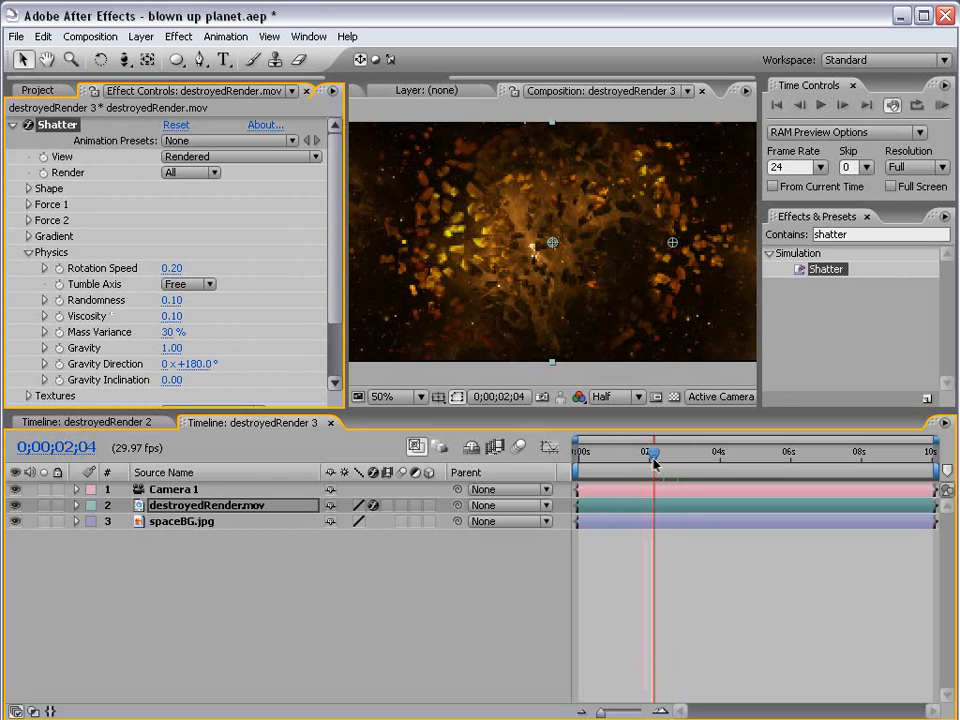
pyautogui.moveTo(168, 332)
pyautogui.mouseDown()
pyautogui.moveTo(201, 331)
pyautogui.moveTo(145, 327)
pyautogui.moveTo(174, 332)
pyautogui.mouseUp()
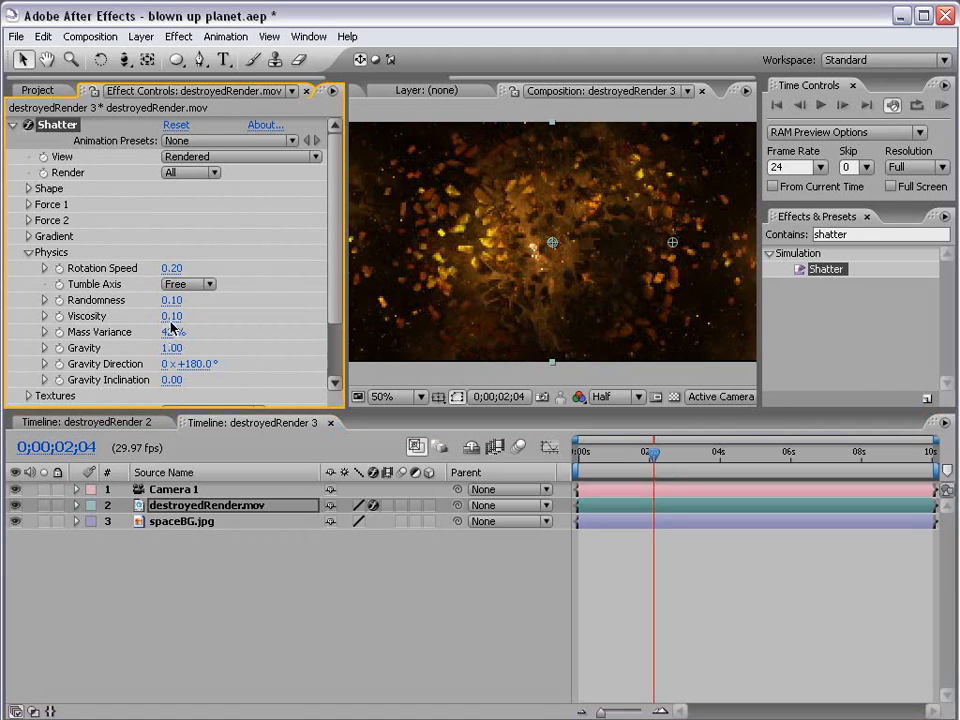
pyautogui.moveTo(648, 453)
pyautogui.mouseDown()
pyautogui.moveTo(637, 453)
pyautogui.moveTo(668, 455)
pyautogui.moveTo(655, 453)
pyautogui.mouseUp()
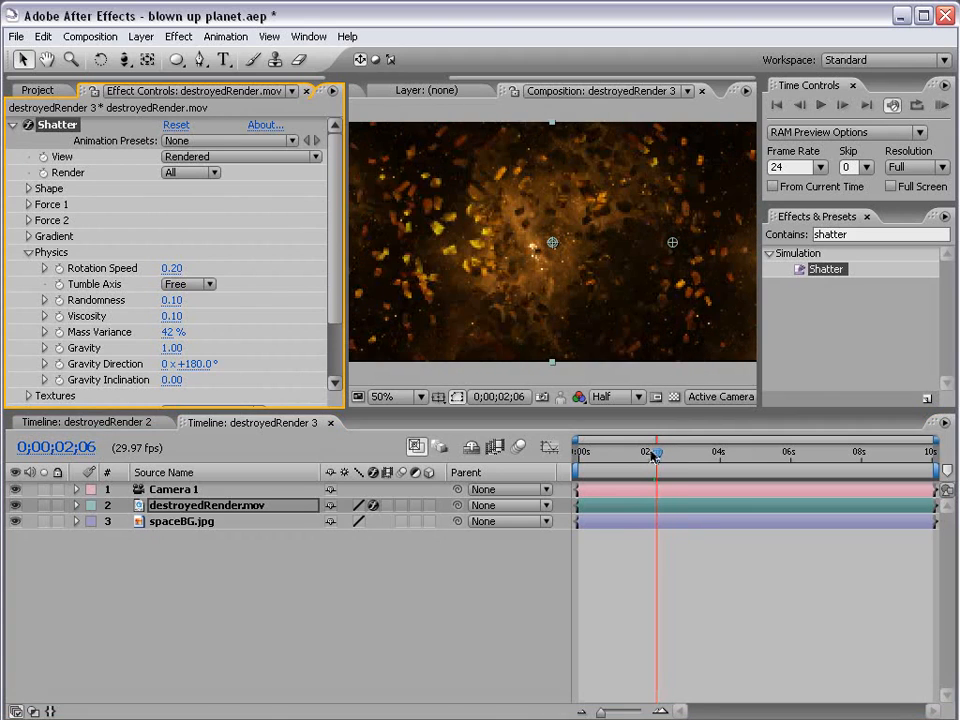
# - Try an extrusion depth of 0.90 for the shattered pieces and set it back to 0.2
pyautogui.click(29, 189)
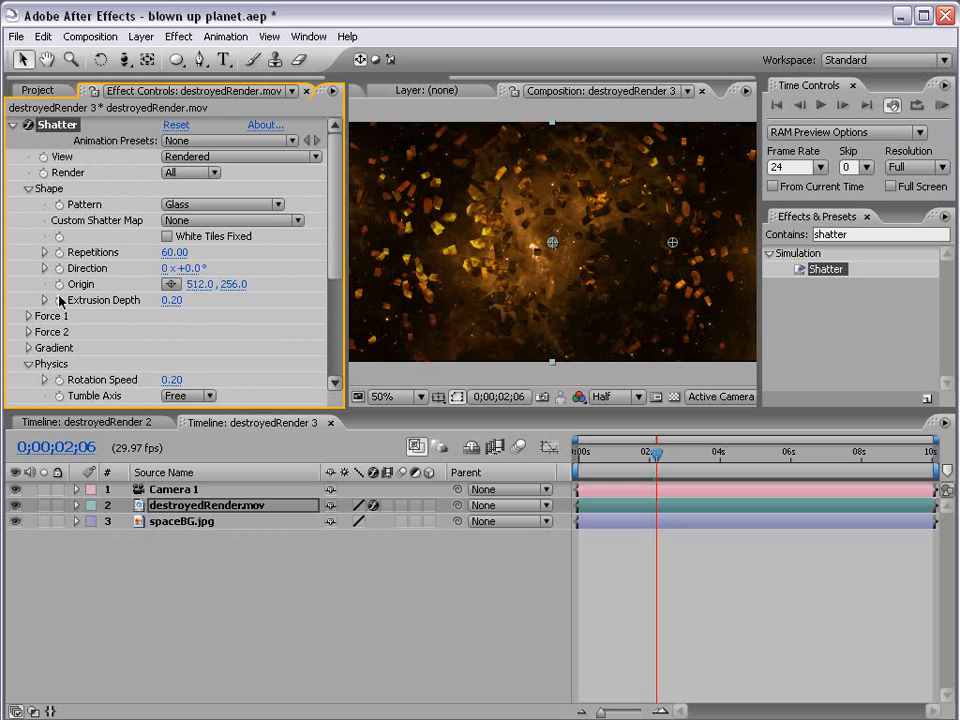
pyautogui.moveTo(171, 300); pyautogui.dragTo(232, 287)
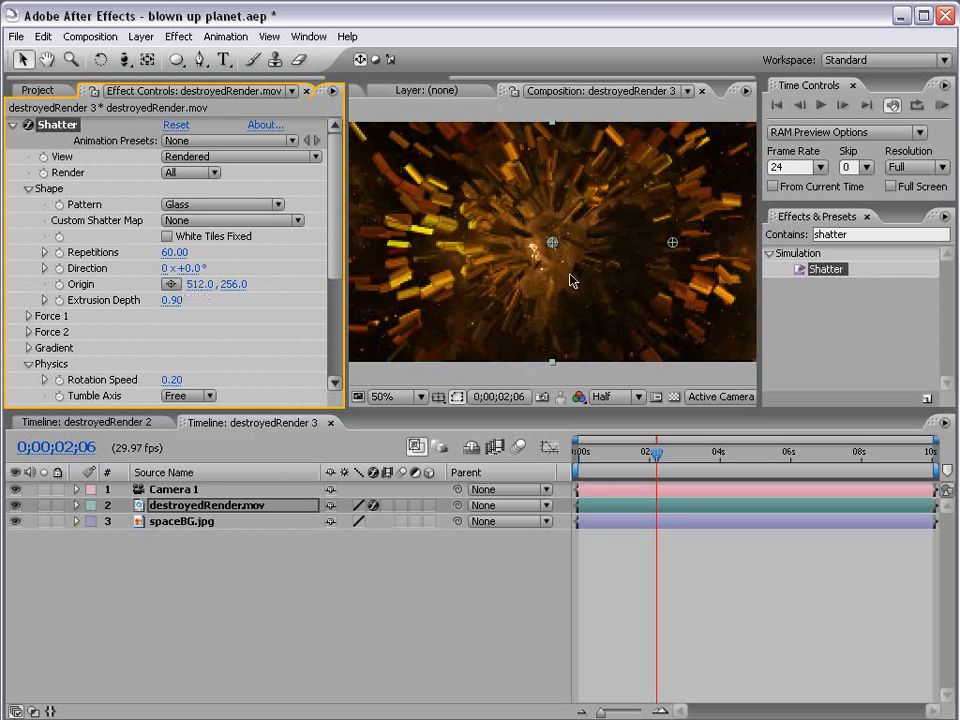
pyautogui.click(173, 301)
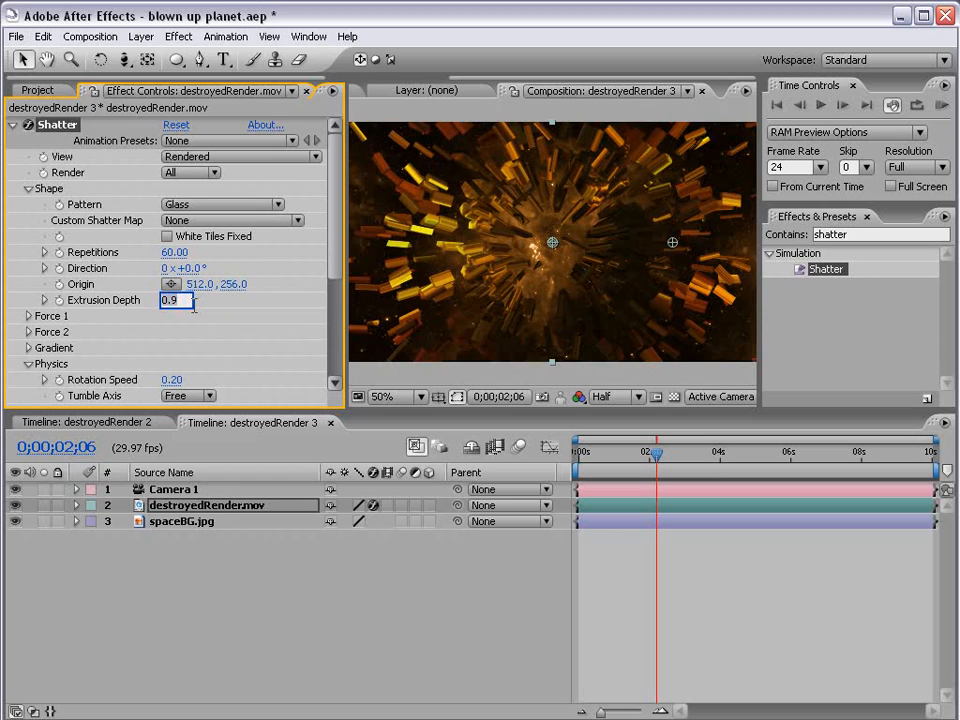
pyautogui.write('0.2')
pyautogui.press('Return')
pyautogui.rightClick(106, 301)
pyautogui.click(139, 395)
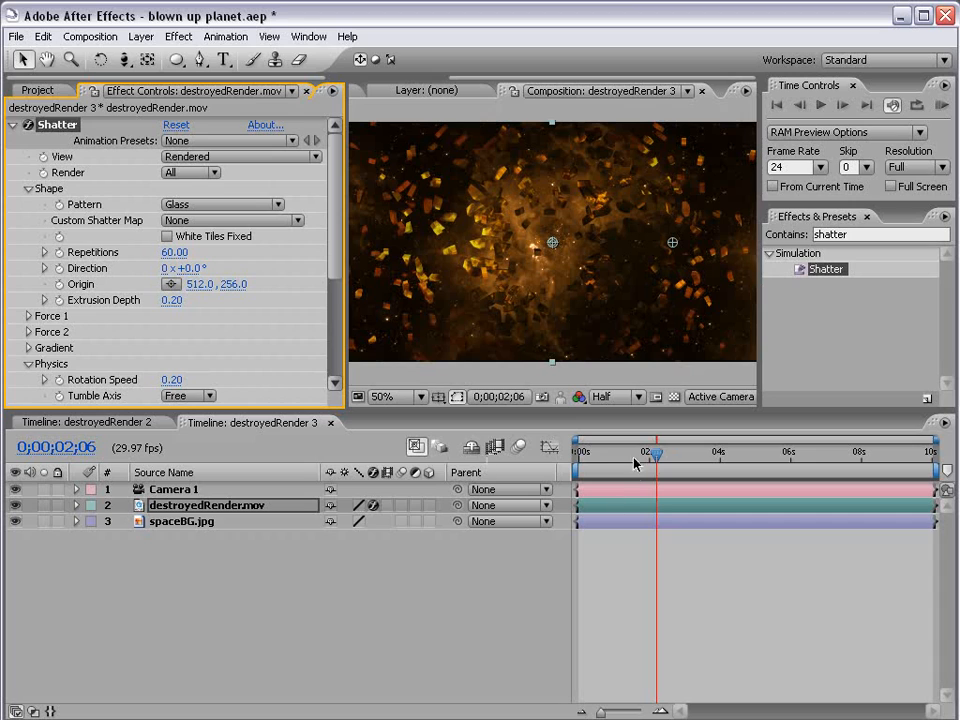
pyautogui.click(28, 189)
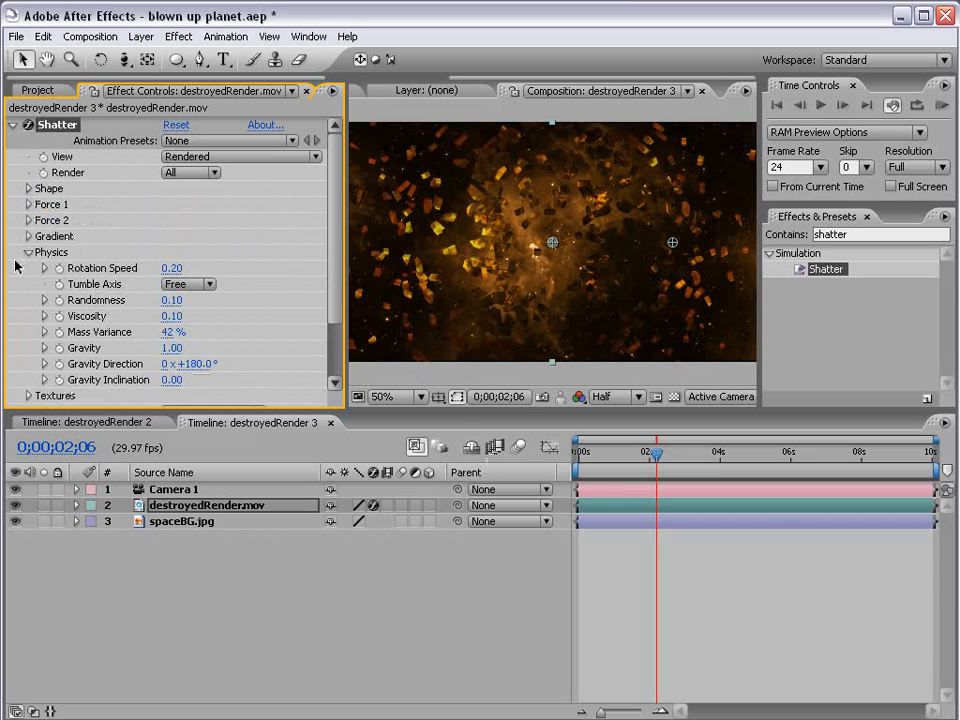
# - Try rotating Shatter's camera position to -39° about the X axis and undo the rotation
pyautogui.click(29, 253)
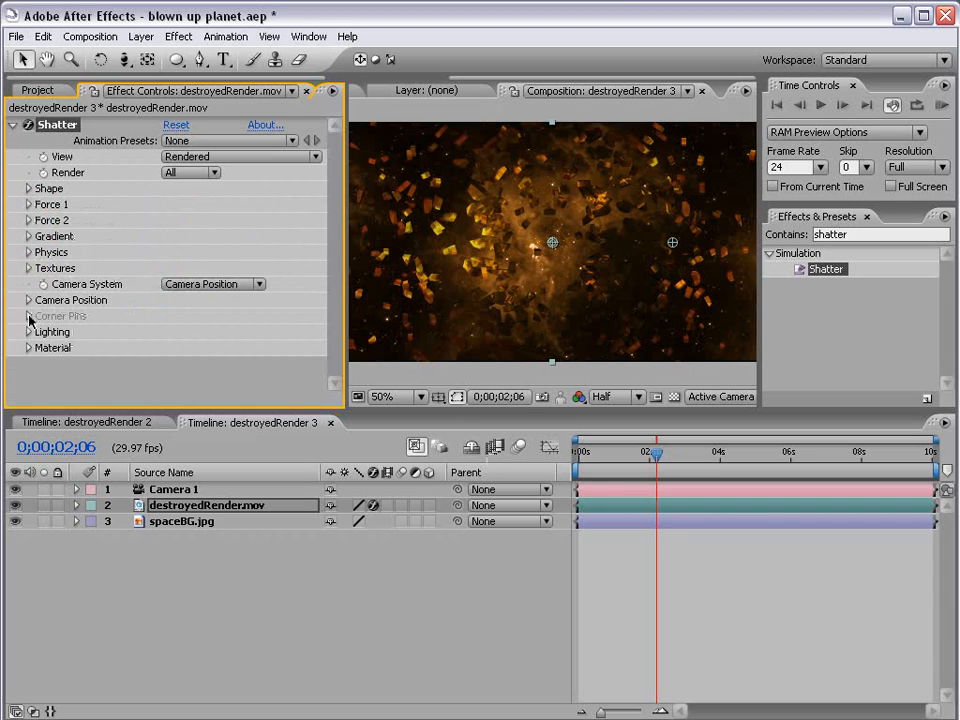
pyautogui.click(28, 300)
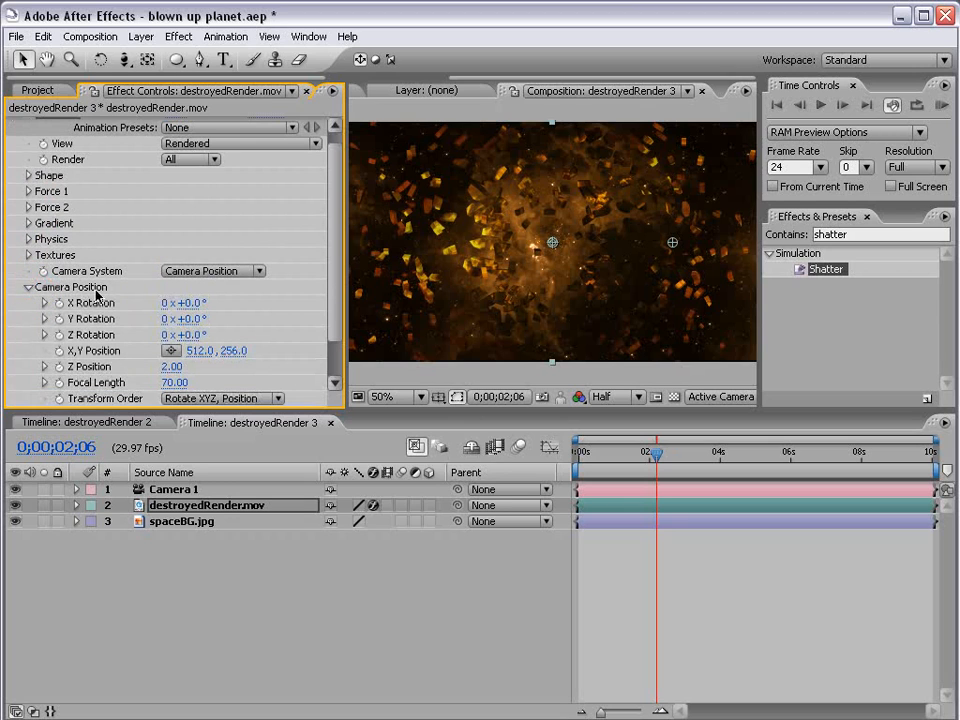
pyautogui.moveTo(329, 300); pyautogui.dragTo(331, 319)
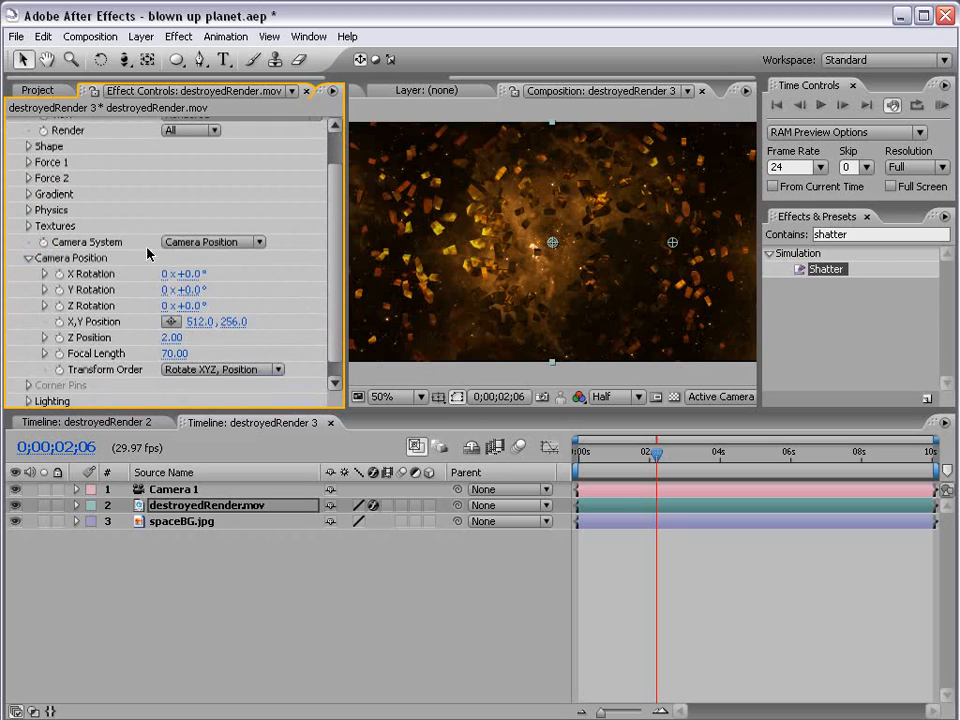
pyautogui.moveTo(199, 268); pyautogui.dragTo(164, 269)
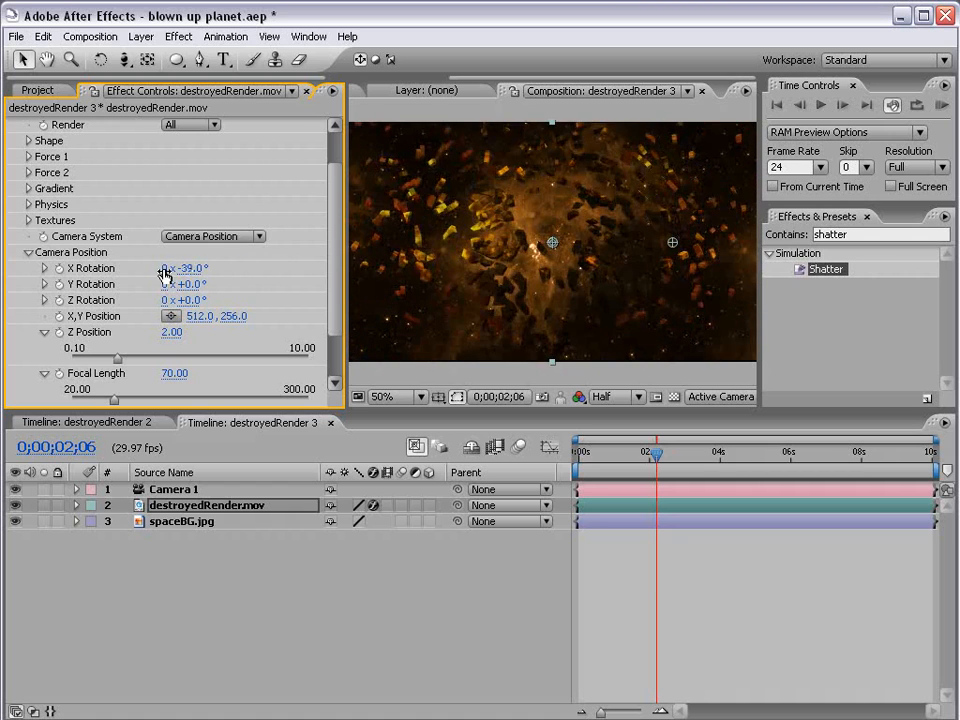
pyautogui.hotkey('ctrl', 'z')
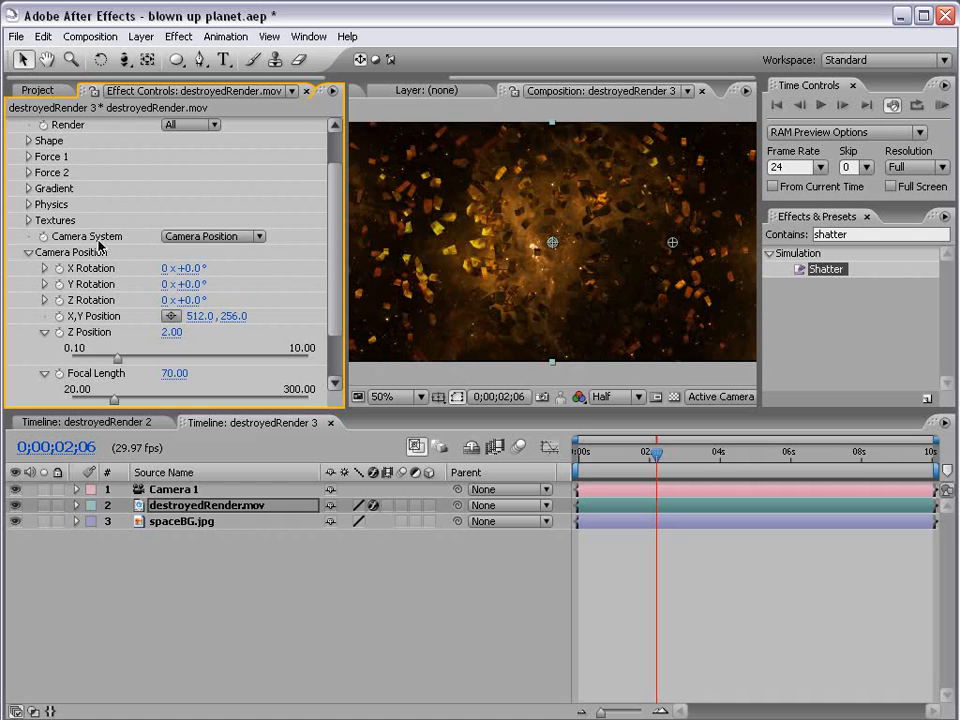
# - Switch Shatter's camera system to Comp Camera and test it by orbiting the composition's camera around the explosion
pyautogui.click(199, 237)
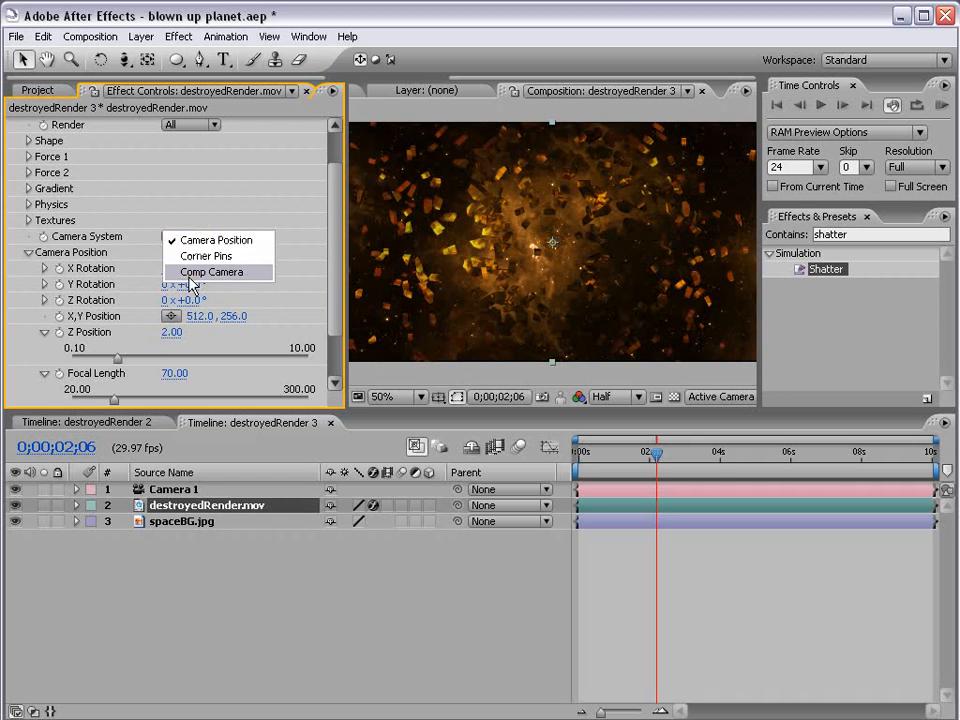
pyautogui.click(236, 281)
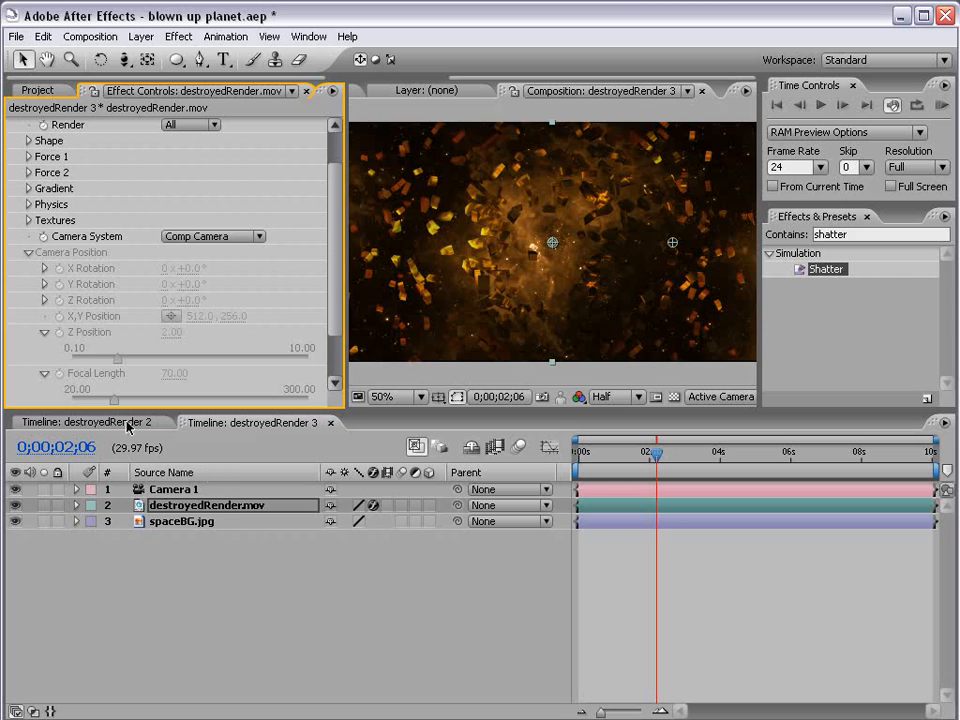
pyautogui.moveTo(126, 65); pyautogui.dragTo(192, 59)
pyautogui.moveTo(449, 225); pyautogui.dragTo(580, 265)
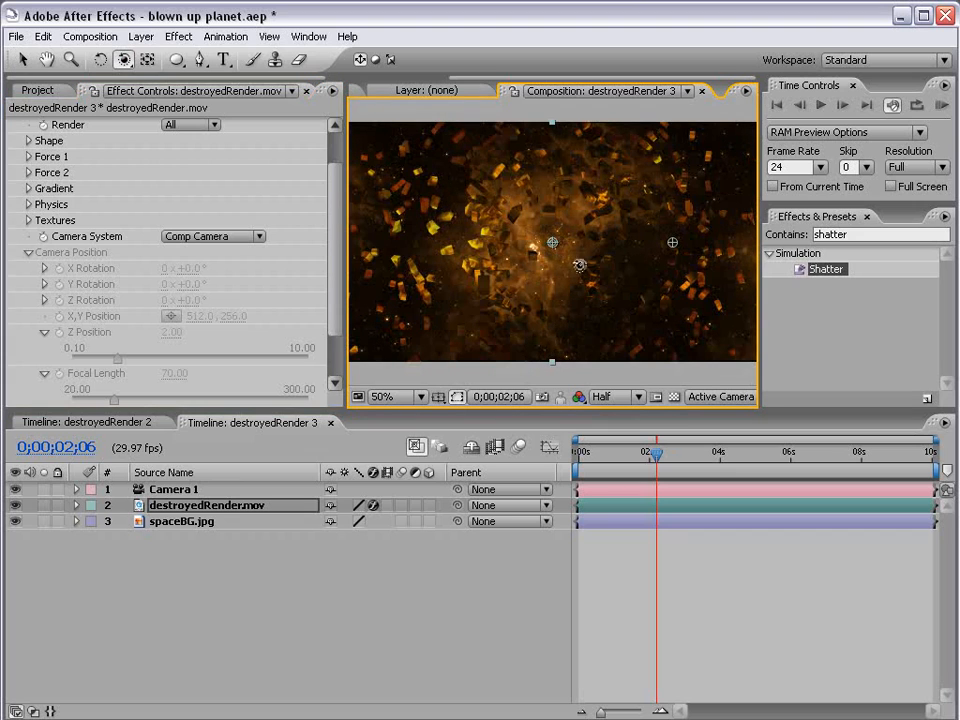
# - Raise the ambient light in Shatter's lighting settings to 0.57
pyautogui.click(28, 253)
pyautogui.click(30, 333)
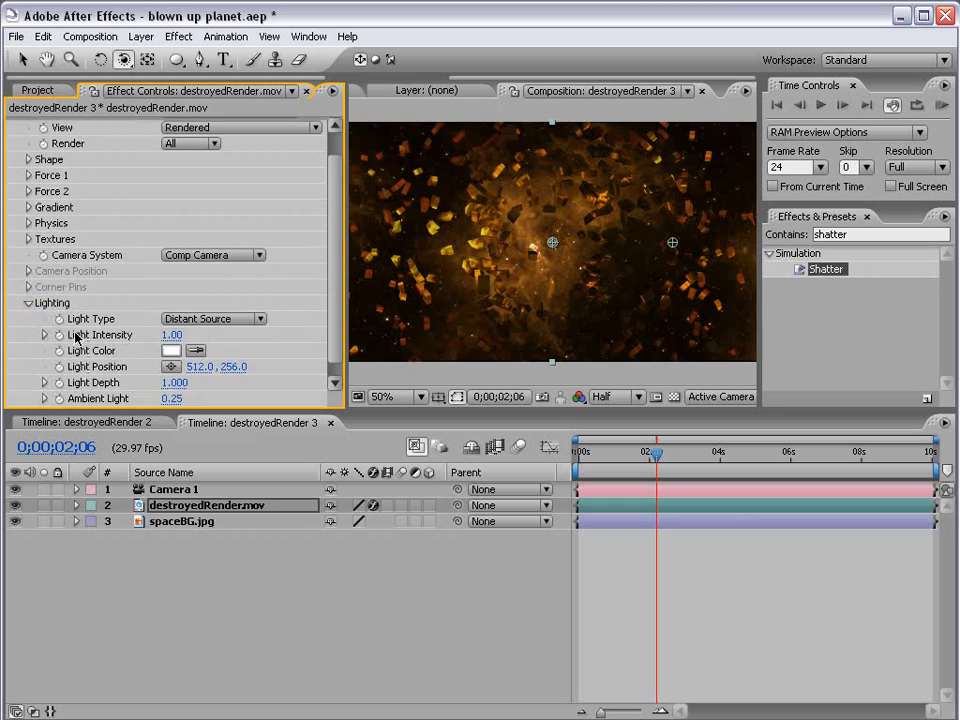
pyautogui.scroll(-1, 330, 310)
pyautogui.moveTo(175, 370); pyautogui.dragTo(225, 369)
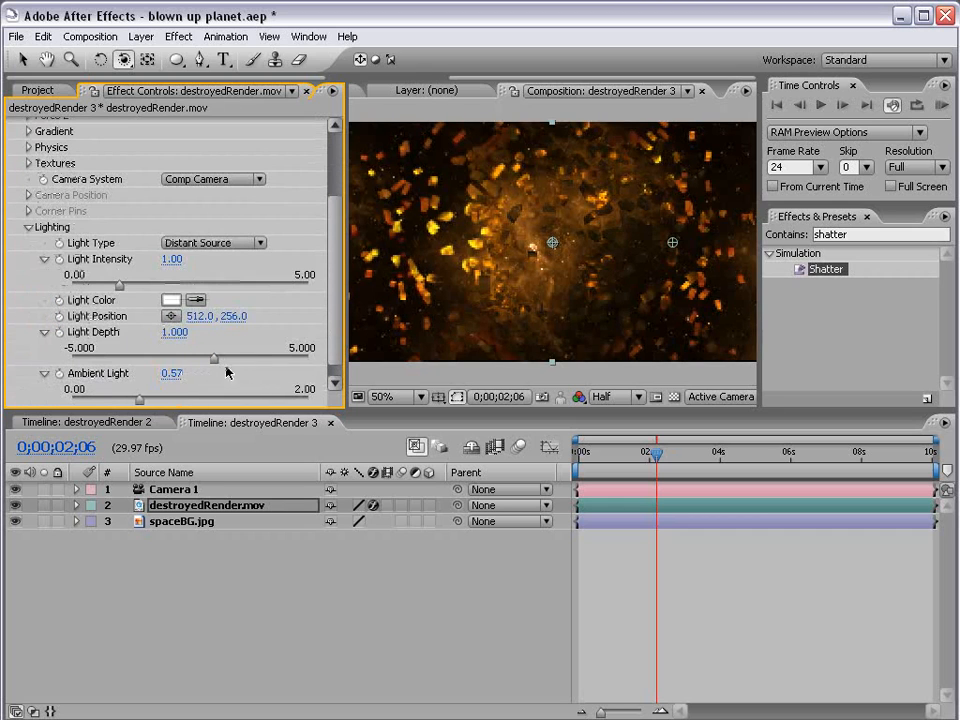
pyautogui.scroll(-1, 97, 348)
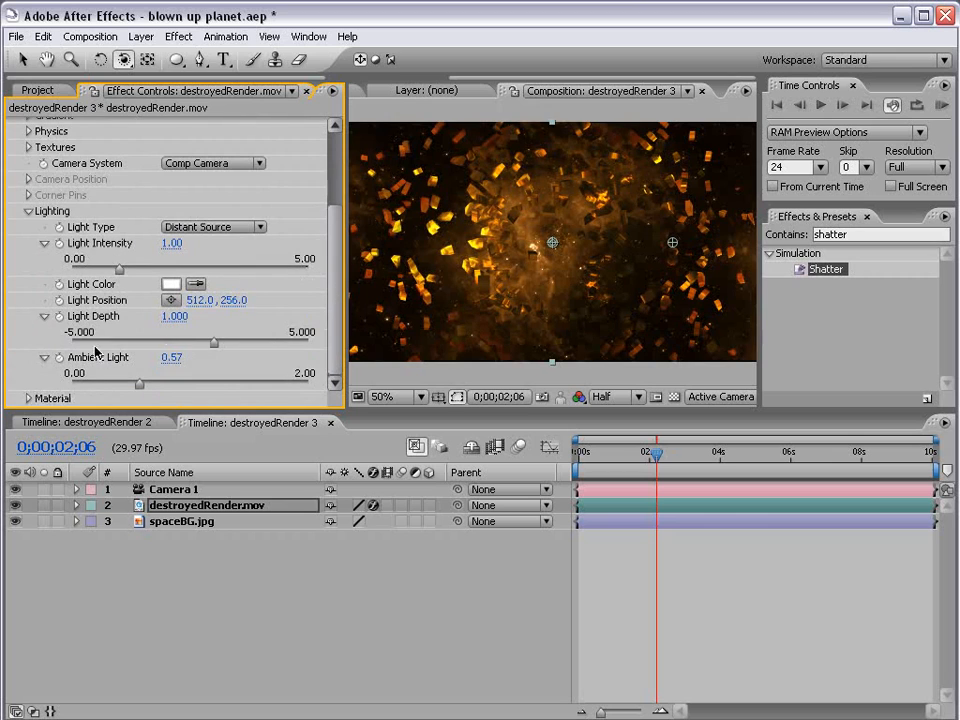
pyautogui.click(29, 211)
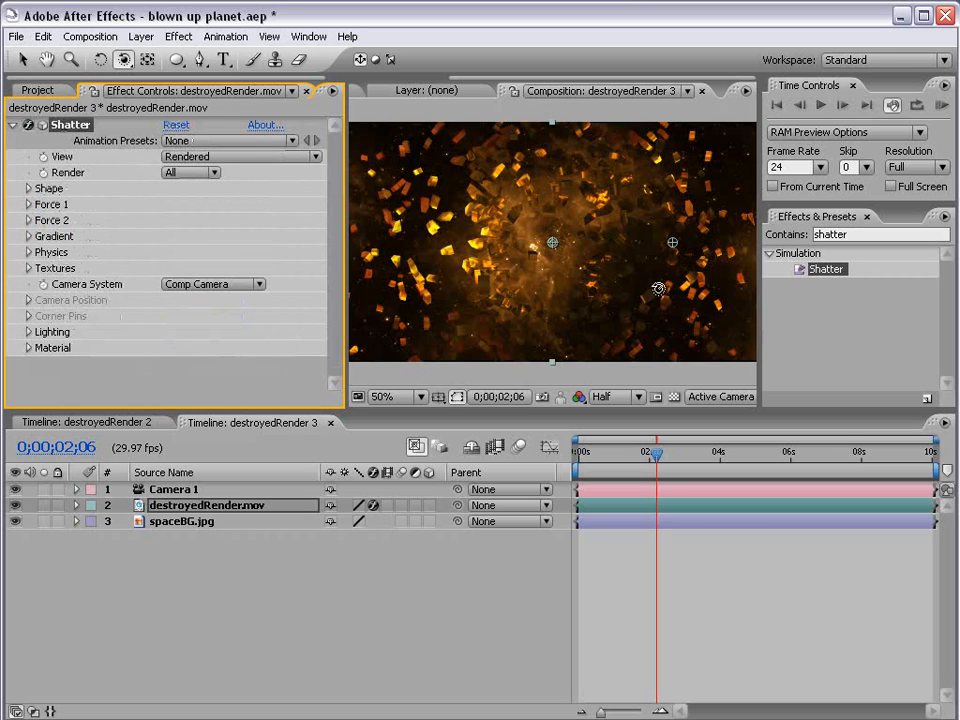
# - Lower the ambient light in Shatter's lighting settings and check the exploding planet at 0;00;02;02
pyautogui.moveTo(655, 453)
pyautogui.mouseDown()
pyautogui.moveTo(625, 465)
pyautogui.moveTo(660, 458)
pyautogui.moveTo(642, 458)
pyautogui.mouseUp()
pyautogui.scroll(1, 589, 277)
pyautogui.scroll(-1, 589, 282)
pyautogui.click(26, 333)
pyautogui.scroll(-2, 135, 349)
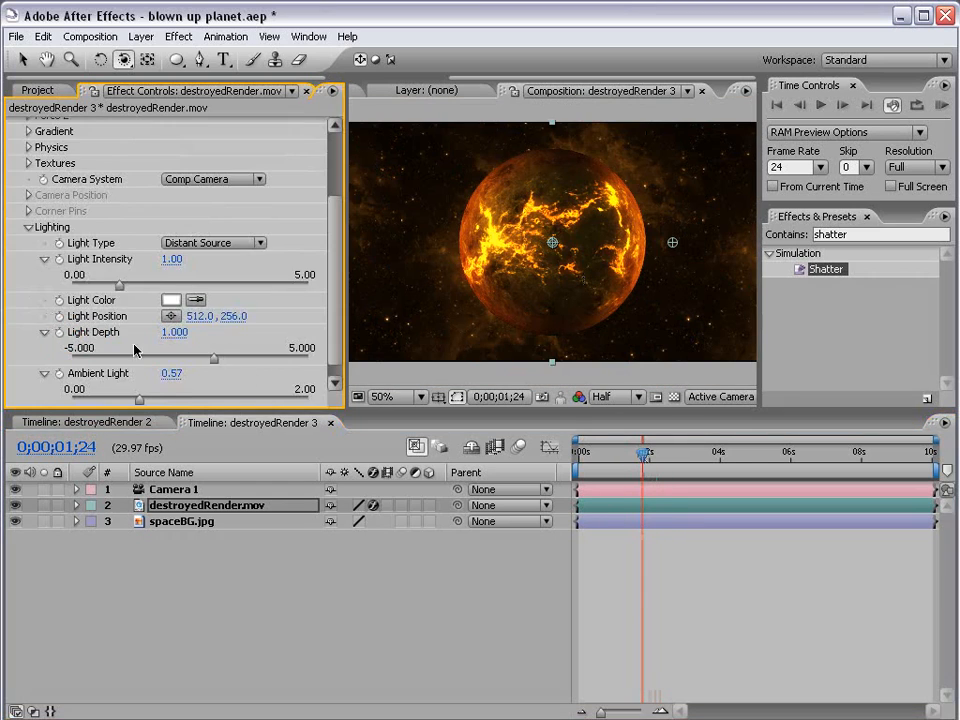
pyautogui.moveTo(140, 399); pyautogui.dragTo(113, 401)
pyautogui.click(626, 617)
pyautogui.moveTo(642, 462)
pyautogui.mouseDown()
pyautogui.moveTo(667, 457)
pyautogui.moveTo(650, 461)
pyautogui.mouseUp()
# - Preview the Explosion_01.mov footage and place it centred in the composition as a 3D layer starting at 0;00;02;00
pyautogui.click(31, 94)
pyautogui.click(603, 605)
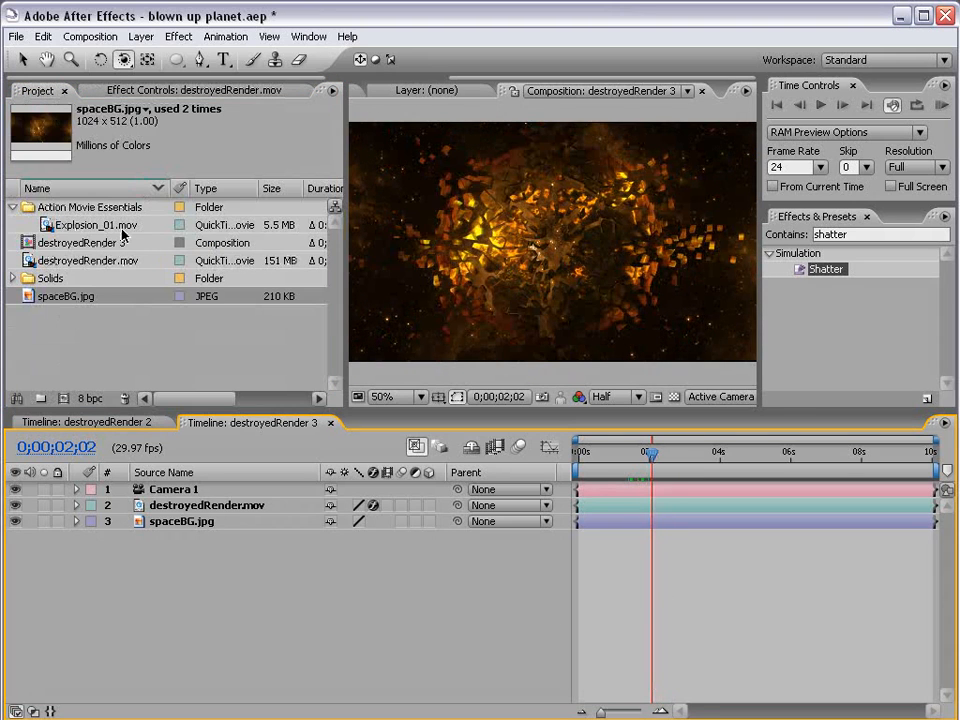
pyautogui.click(64, 224)
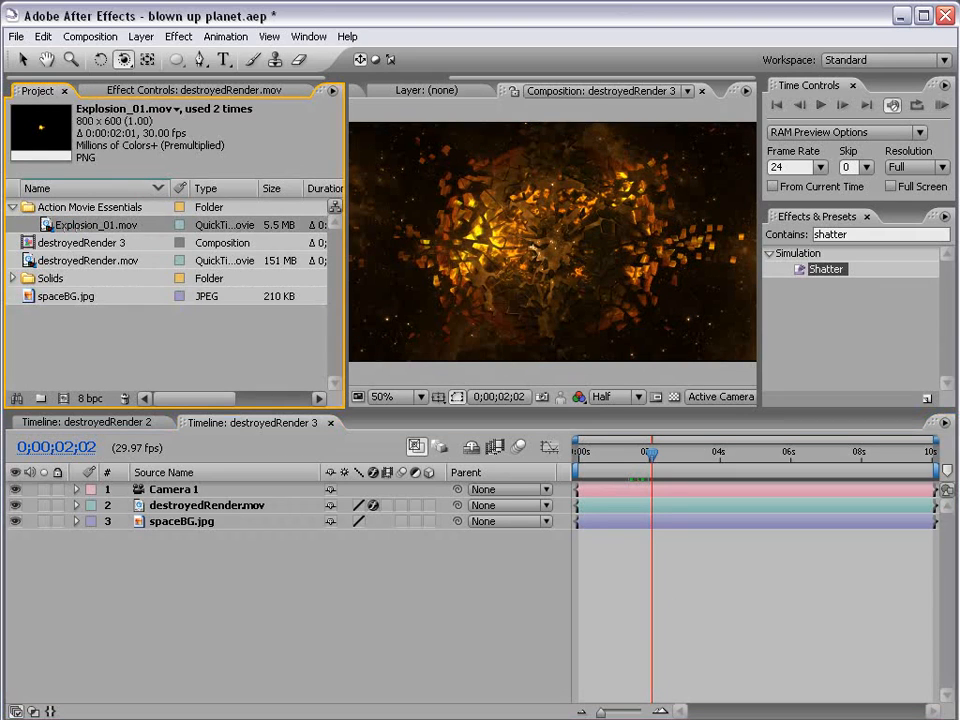
pyautogui.doubleClick(70, 225)
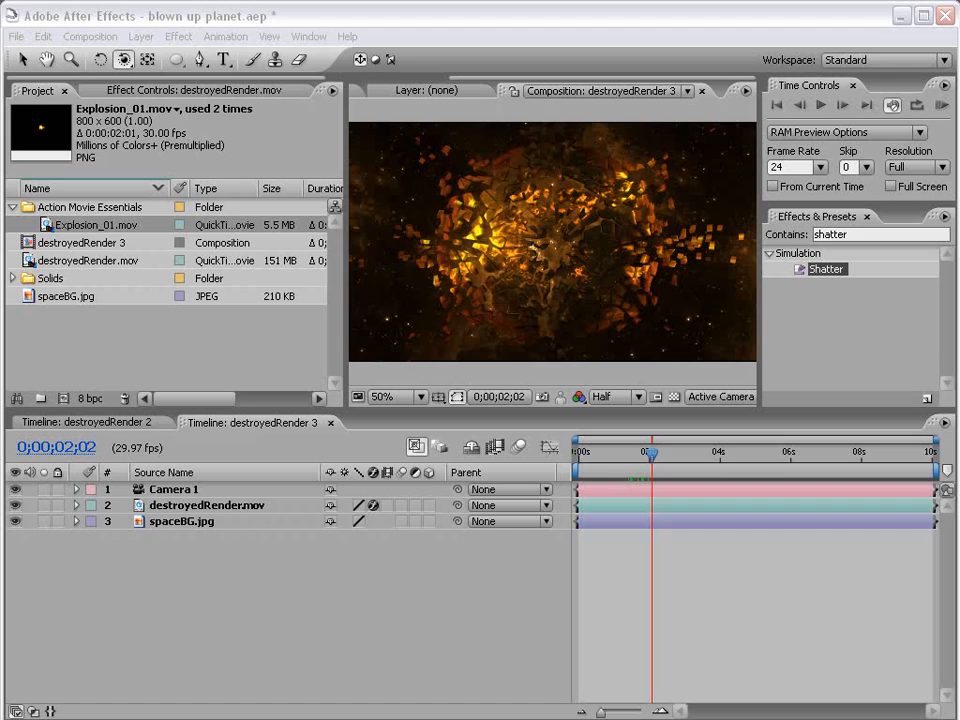
pyautogui.click(697, 563)
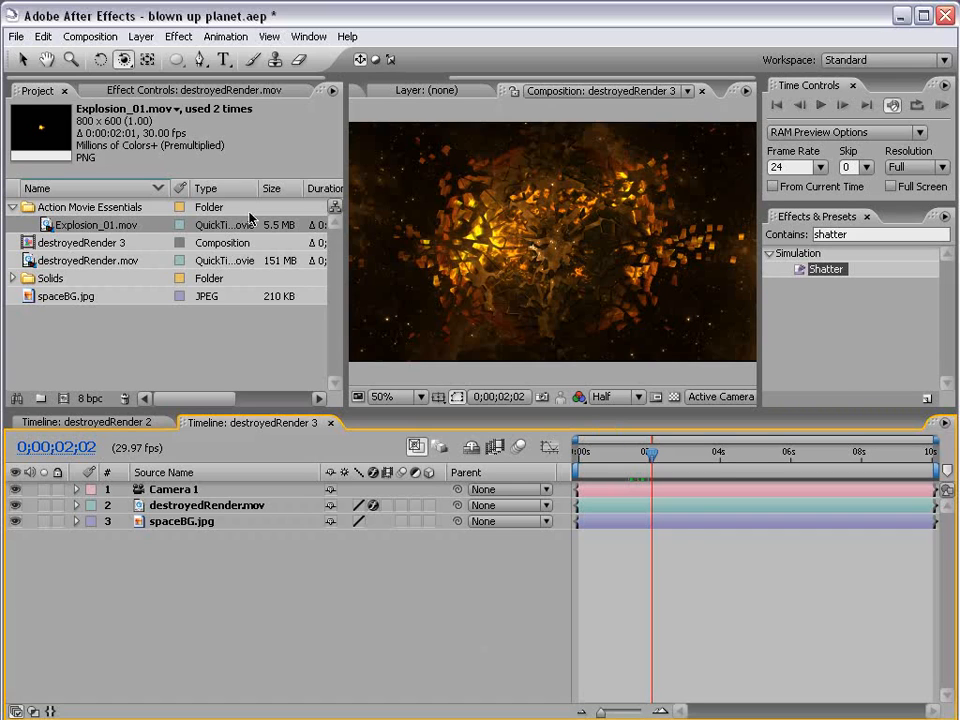
pyautogui.moveTo(62, 227); pyautogui.dragTo(556, 250)
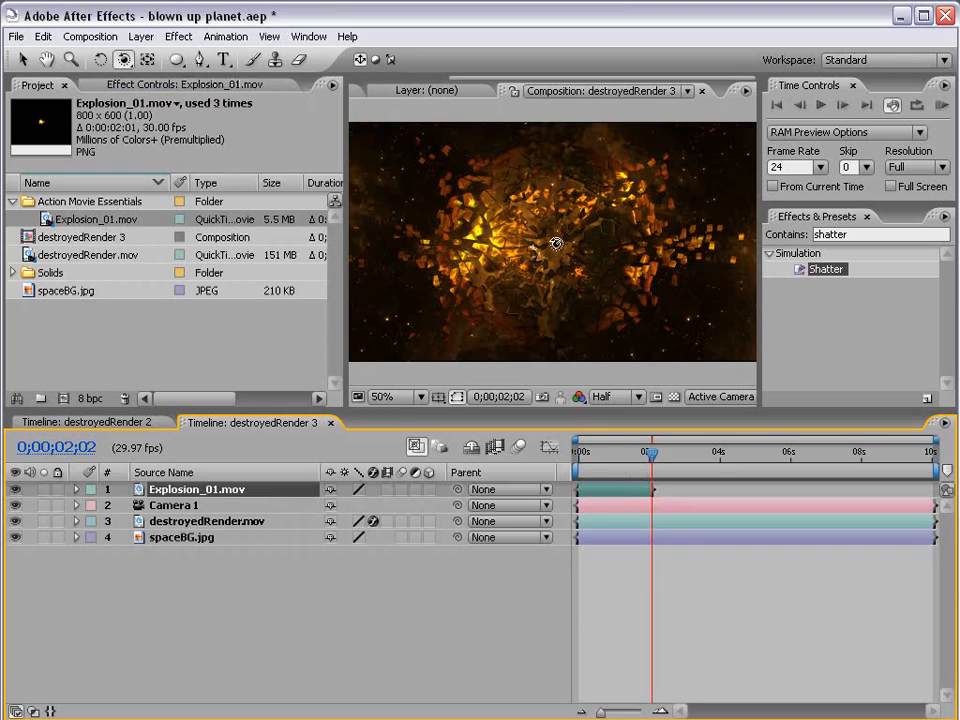
pyautogui.click(430, 489)
pyautogui.press('v')
pyautogui.moveTo(596, 455); pyautogui.dragTo(665, 491)
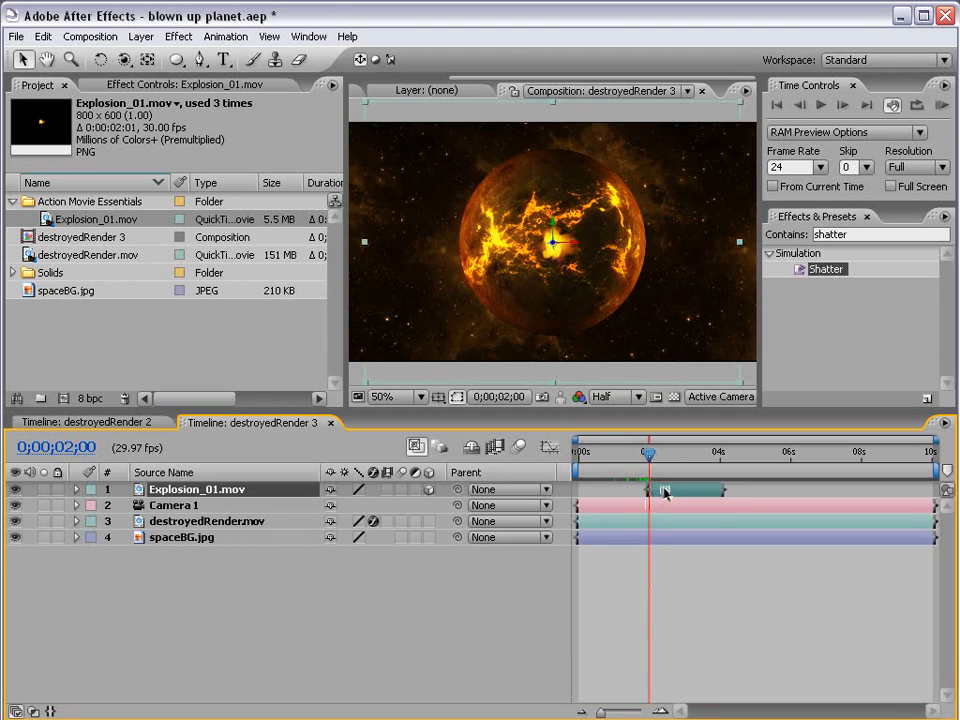
# - Move the Explosion_01.mov layer directly beneath destroyedRender.mov and shift its start to 0;00;02;01
pyautogui.moveTo(196, 490); pyautogui.dragTo(163, 528)
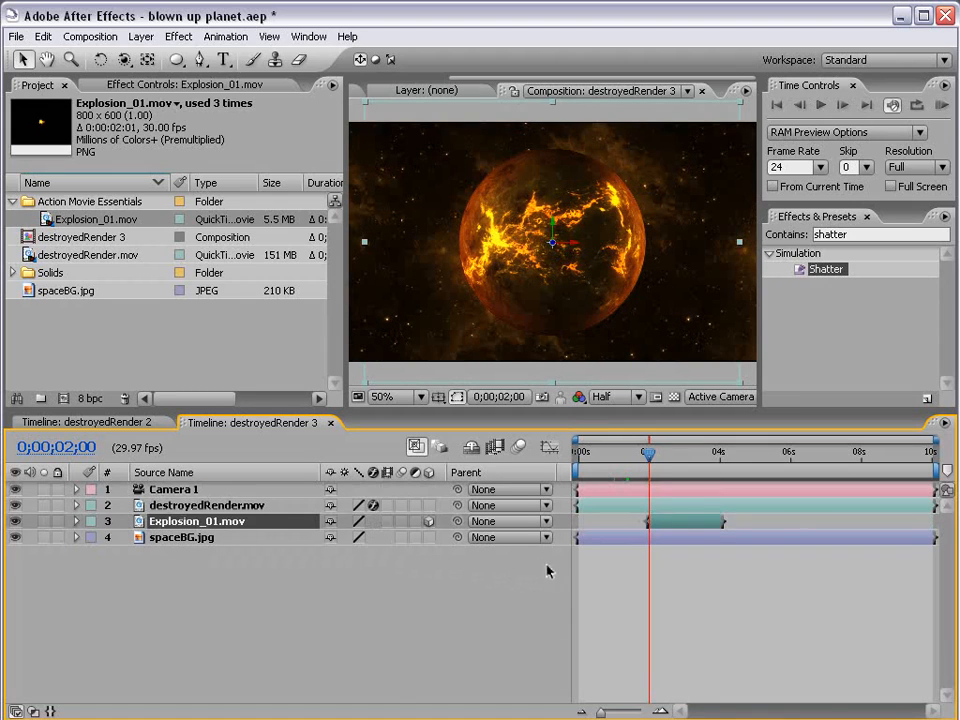
pyautogui.press('=')
pyautogui.press('=')
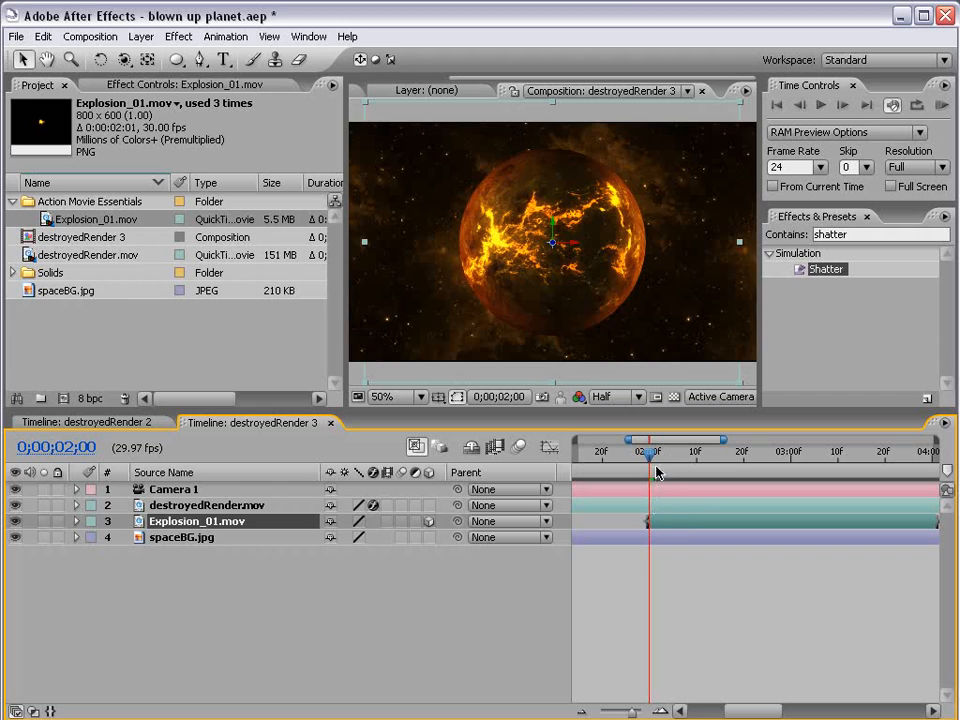
pyautogui.press('pagedown')
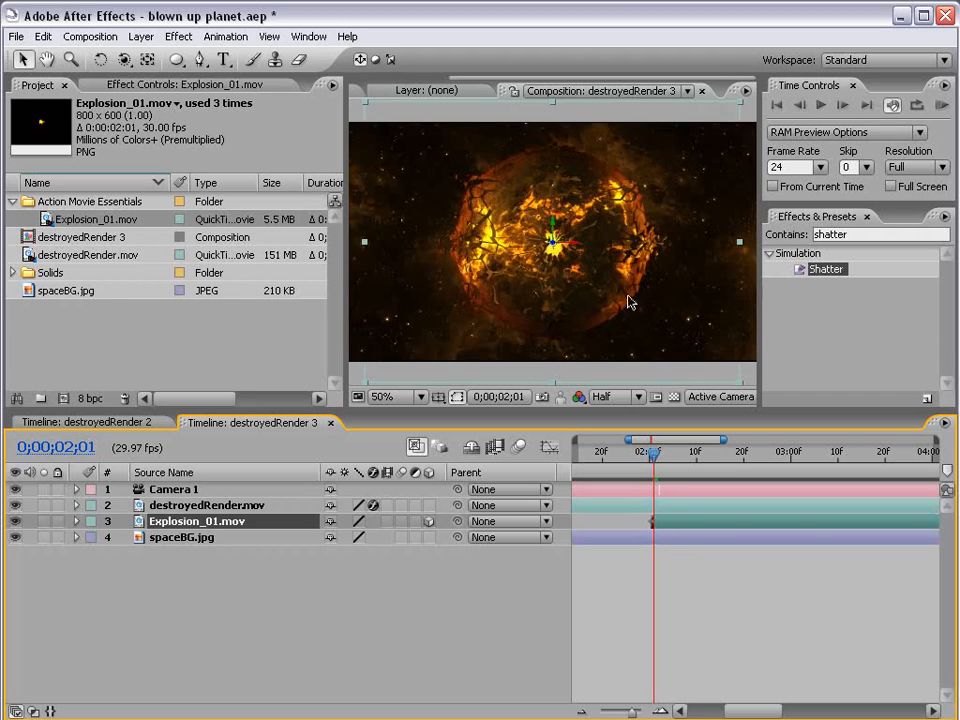
# - Enlarge the Explosion_01.mov layer beyond the frame on all sides and check the fireball at 0;00;02;05 in an enlarged view
pyautogui.press(',')
pyautogui.moveTo(648, 320); pyautogui.dragTo(703, 354)
pyautogui.moveTo(653, 458)
pyautogui.mouseDown()
pyautogui.moveTo(693, 458)
pyautogui.moveTo(657, 460)
pyautogui.moveTo(672, 457)
pyautogui.mouseUp()
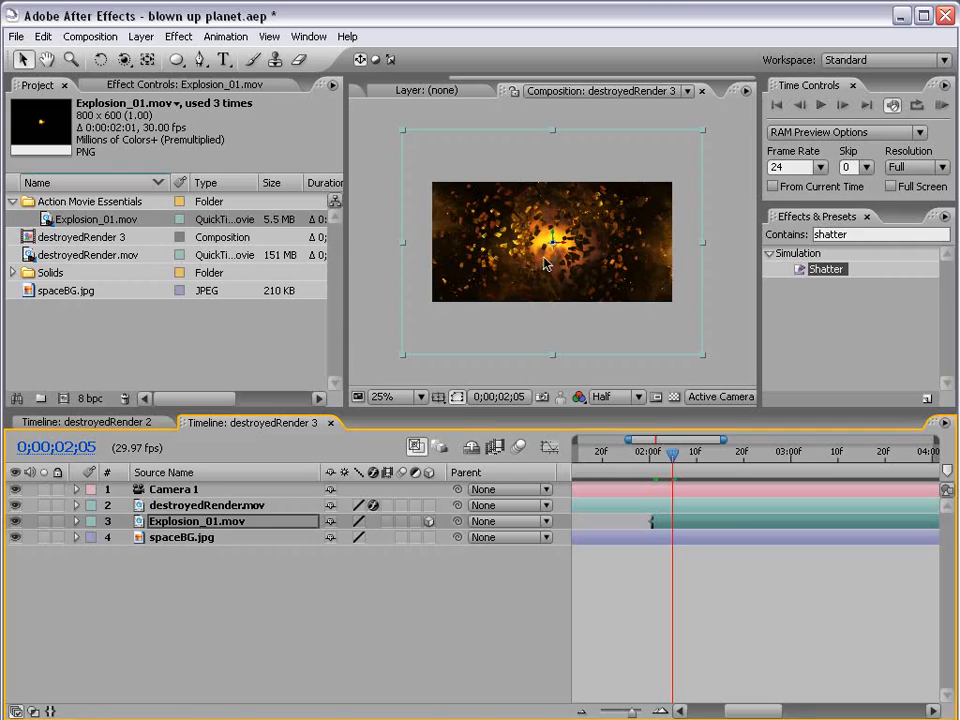
pyautogui.press('`')
pyautogui.press('.')
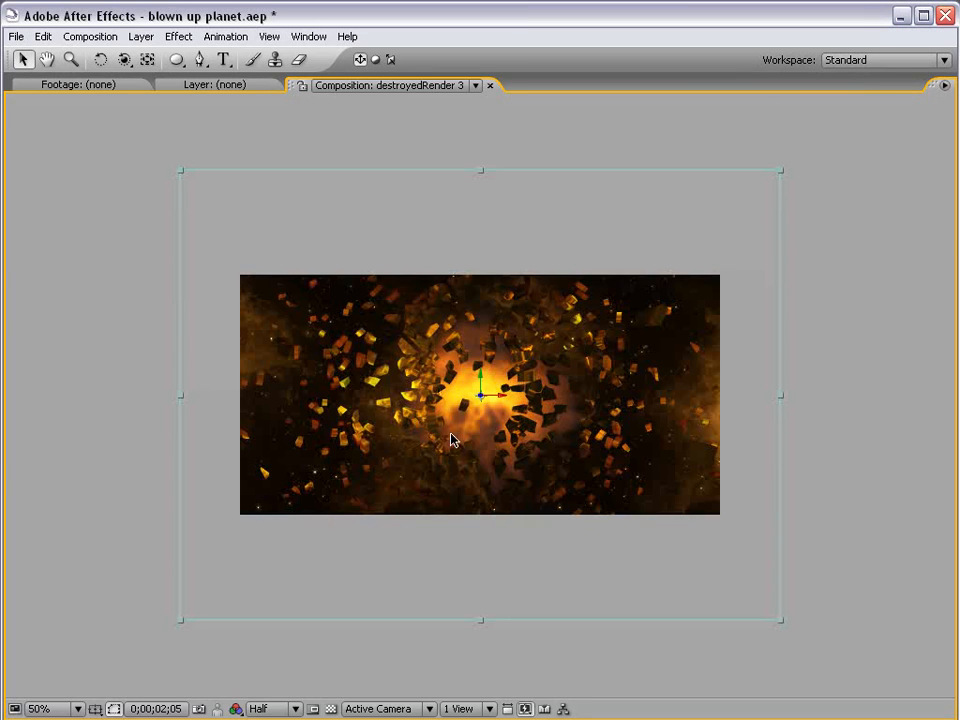
pyautogui.press(',')
pyautogui.press('`')
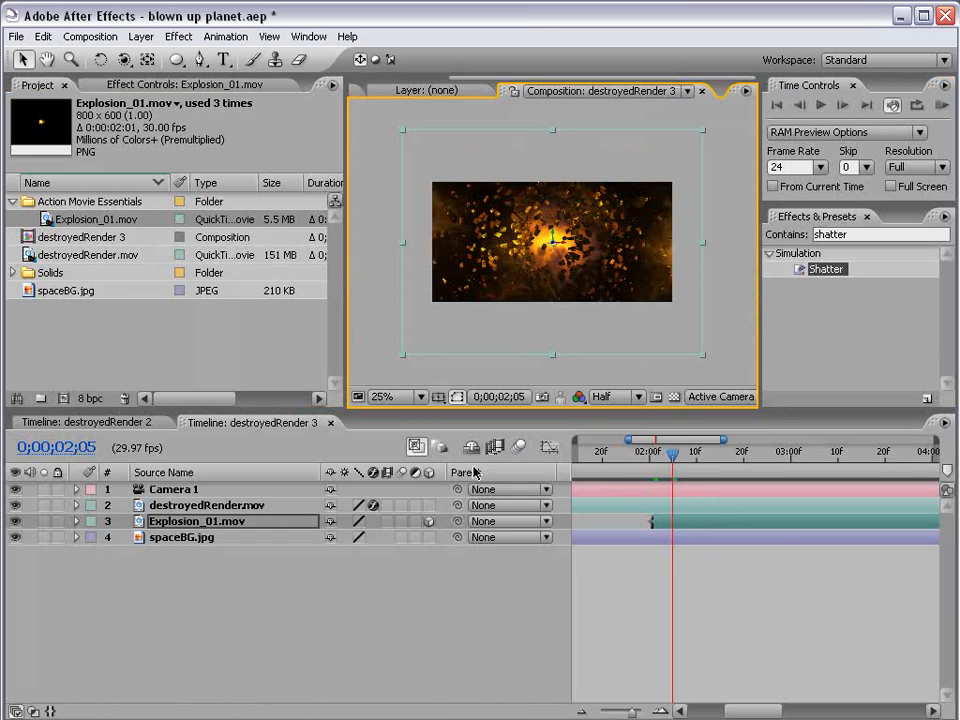
# - Make spaceBG.jpg a 3D layer and push it back in depth behind the planet and explosion
pyautogui.click(166, 539)
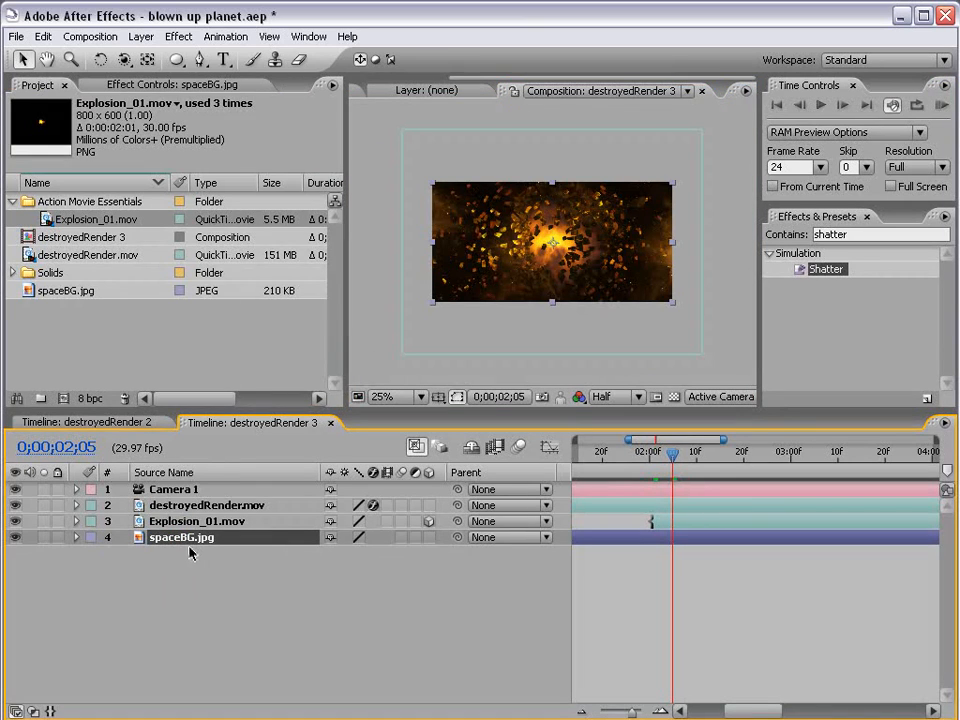
pyautogui.click(429, 538)
pyautogui.press('.')
pyautogui.moveTo(555, 247); pyautogui.dragTo(365, 427)
pyautogui.moveTo(461, 338); pyautogui.dragTo(358, 441)
pyautogui.scroll(-2, 634, 304)
# - Scale up the spaceBG.jpg layer until it overfills the frame, checking against the intact planet at 0;00;00;19
pyautogui.moveTo(617, 283); pyautogui.dragTo(667, 298)
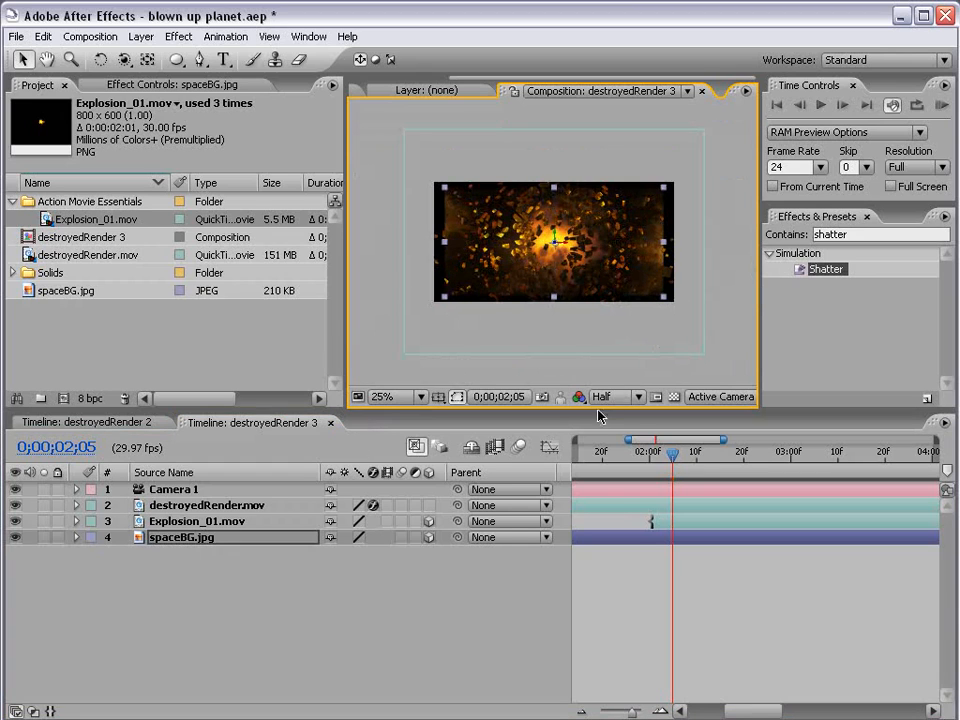
pyautogui.press('space')
pyautogui.moveTo(598, 470); pyautogui.dragTo(746, 474)
pyautogui.click(604, 456)
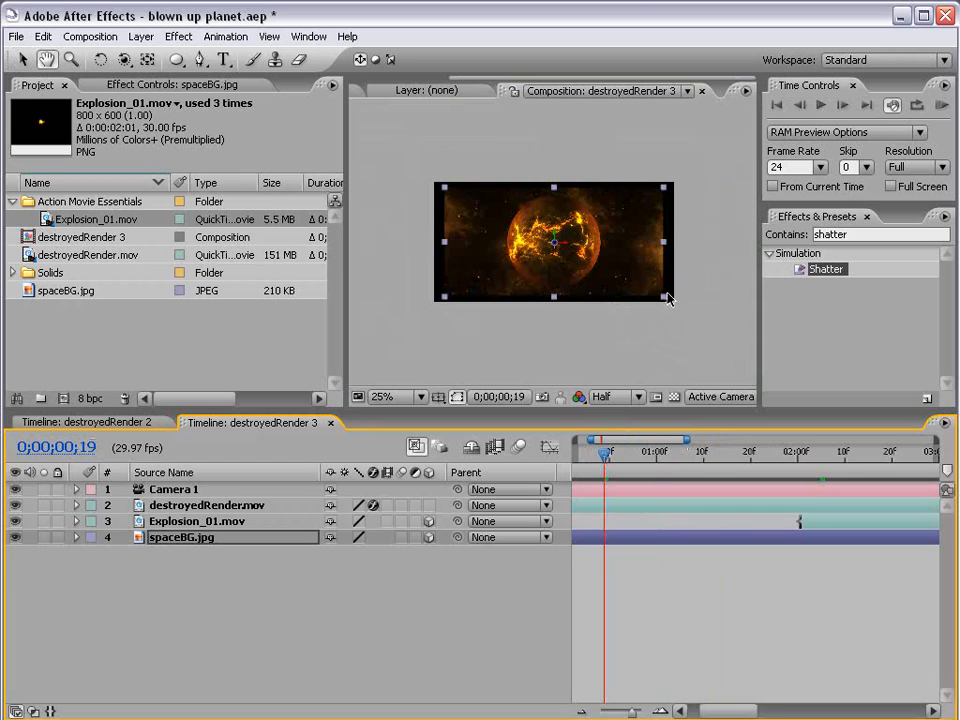
pyautogui.moveTo(669, 306); pyautogui.dragTo(690, 321)
# - Try orbiting the camera around the planet and undo the camera move
pyautogui.click(123, 59)
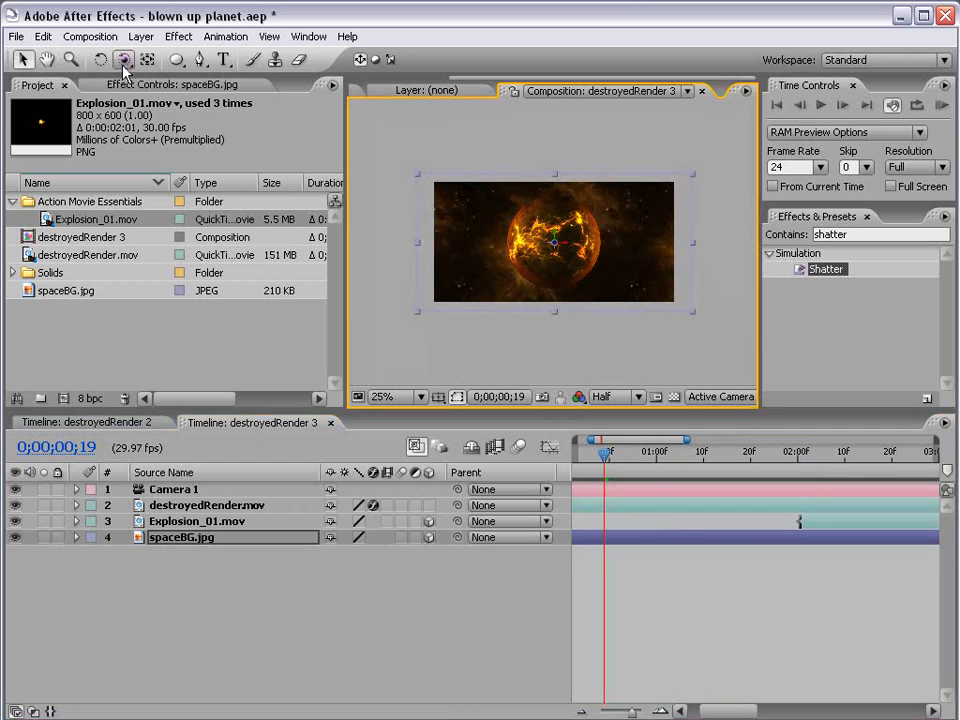
pyautogui.moveTo(514, 258); pyautogui.dragTo(490, 259)
pyautogui.hotkey('ctrl', 'z')
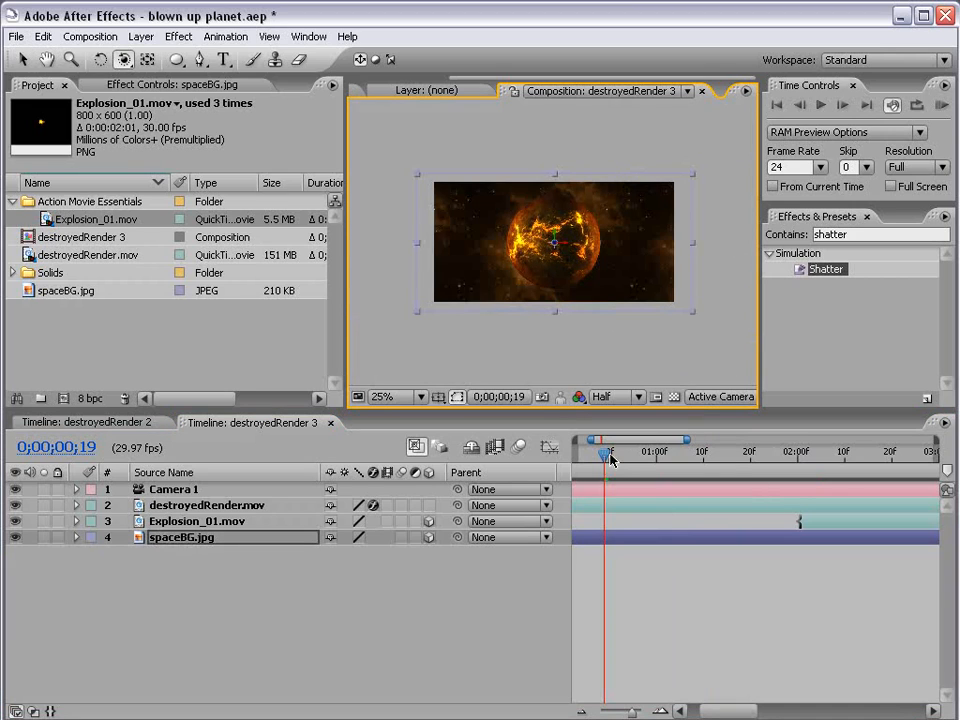
# - Pull the camera back from the planet with the Track Z Camera tool until the planet is about half its size in frame
pyautogui.moveTo(123, 59); pyautogui.dragTo(193, 109)
pyautogui.click(213, 106)
pyautogui.moveTo(543, 244); pyautogui.dragTo(568, 347)
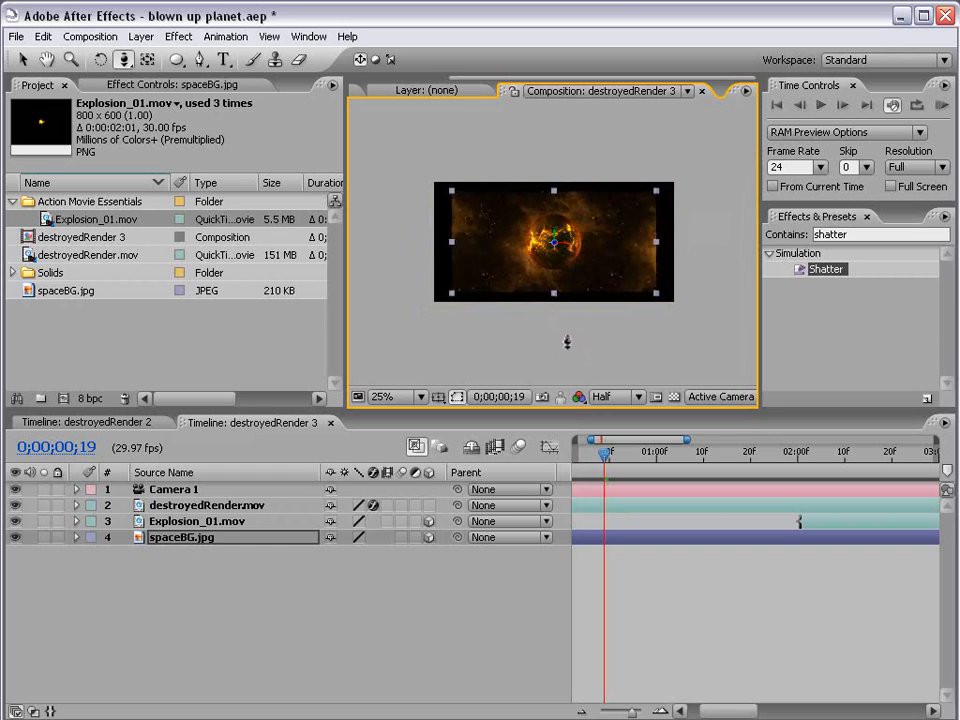
pyautogui.press('.')
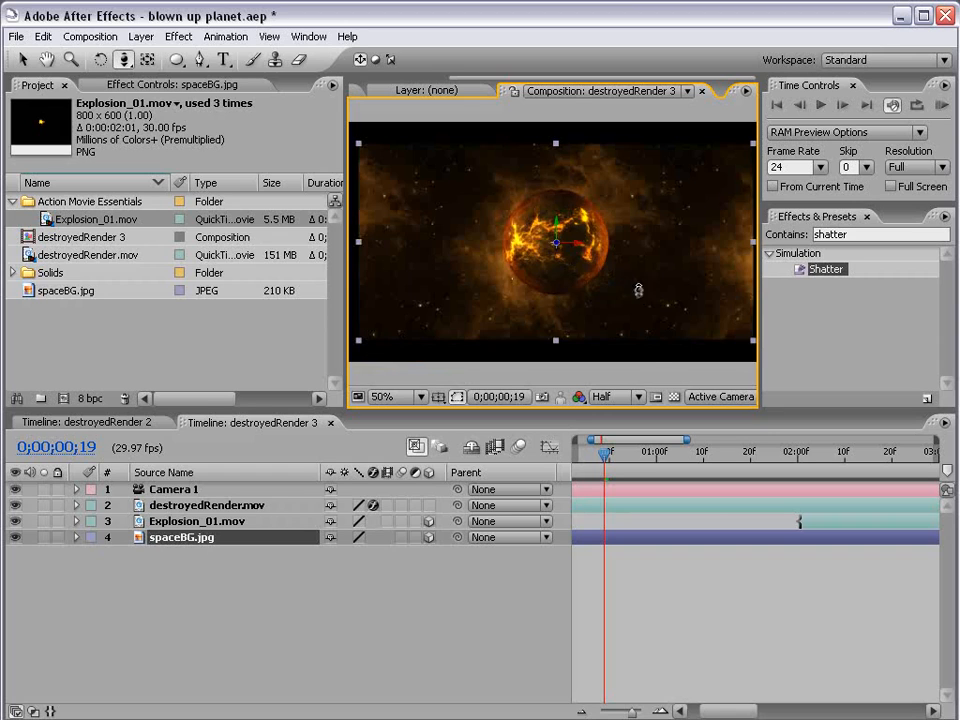
# - Scale up the spaceBG.jpg layer again so it covers the whole frame from the pulled-back camera
pyautogui.press('v')
pyautogui.press(',')
pyautogui.moveTo(652, 291); pyautogui.dragTo(684, 304)
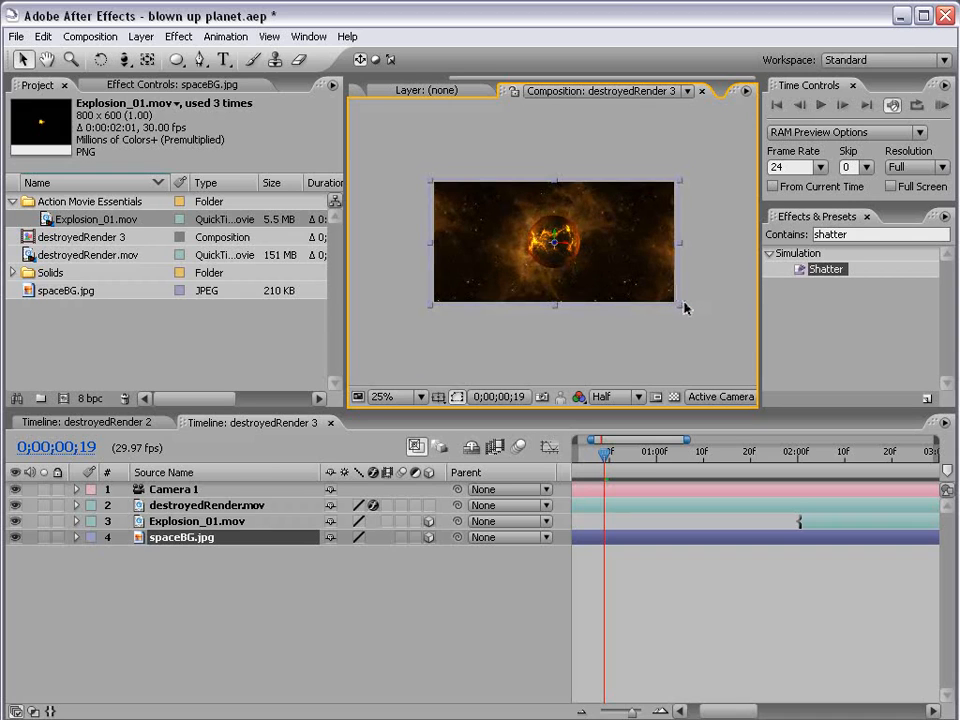
# - Examine the wider shot in an enlarged view with the intact planet, and inspect the explosion at 0;00;02;05
pyautogui.press('.')
pyautogui.click(582, 300)
pyautogui.press('`')
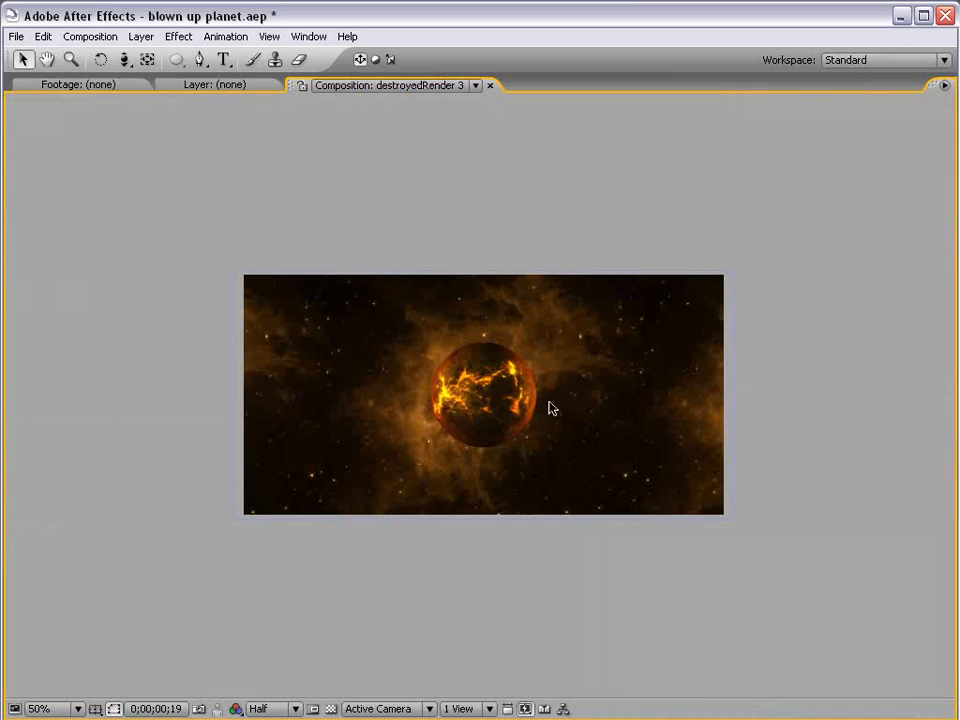
pyautogui.press('`')
pyautogui.press(',')
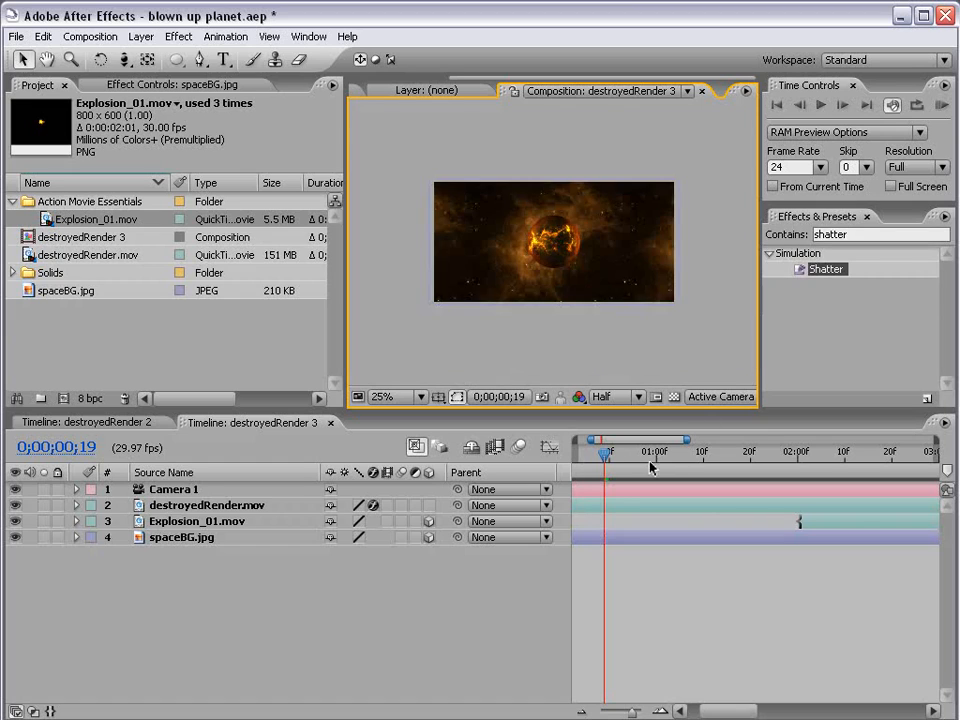
pyautogui.press('-')
pyautogui.press('-')
pyautogui.moveTo(603, 453); pyautogui.dragTo(657, 454)
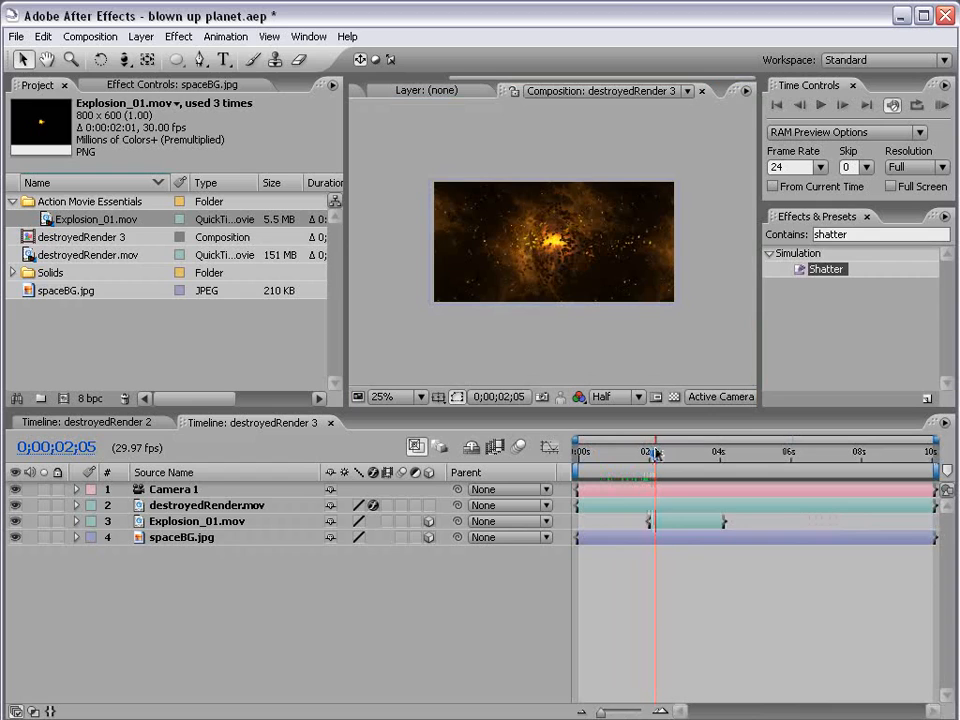
pyautogui.click(606, 311)
pyautogui.press('.')
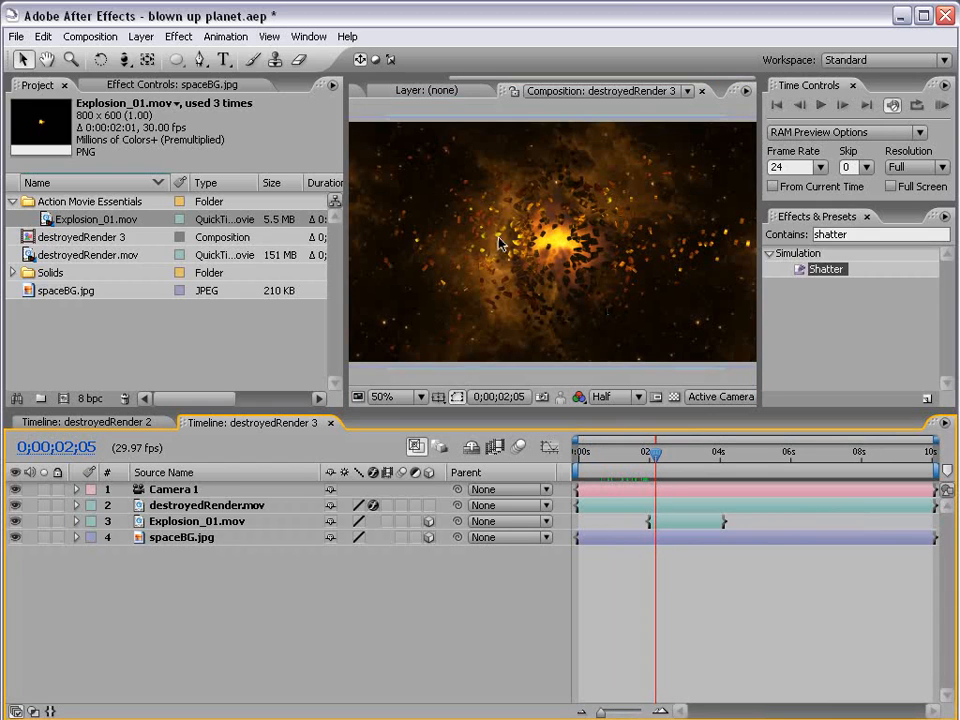
# - Add an adjustment layer above all other layers and apply a Glow effect to it with a glow radius of 43.0
pyautogui.click(141, 36)
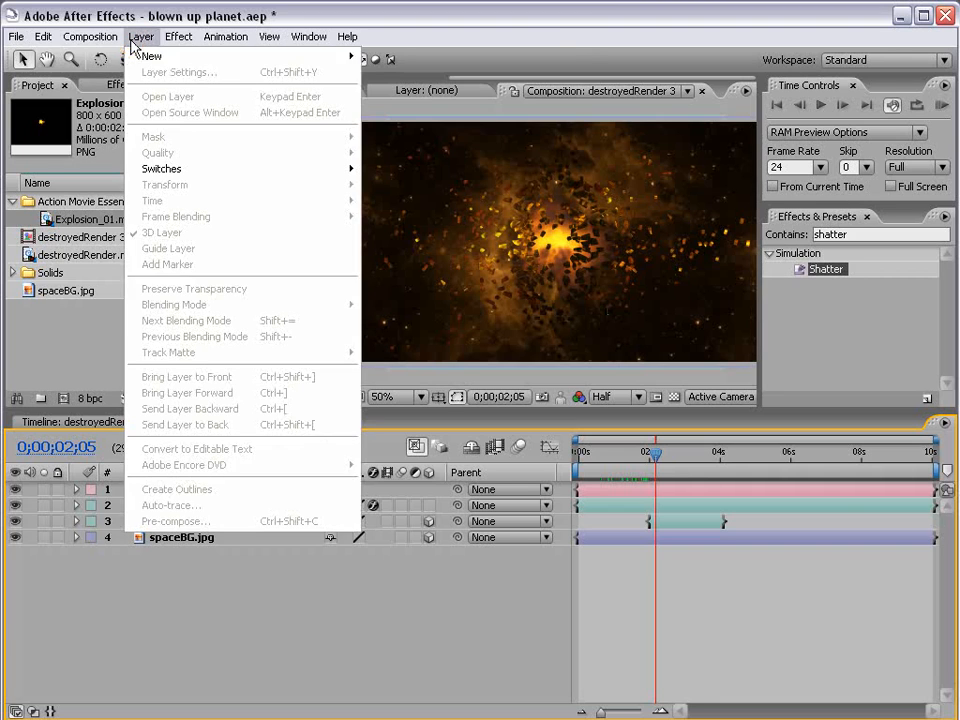
pyautogui.click(163, 58)
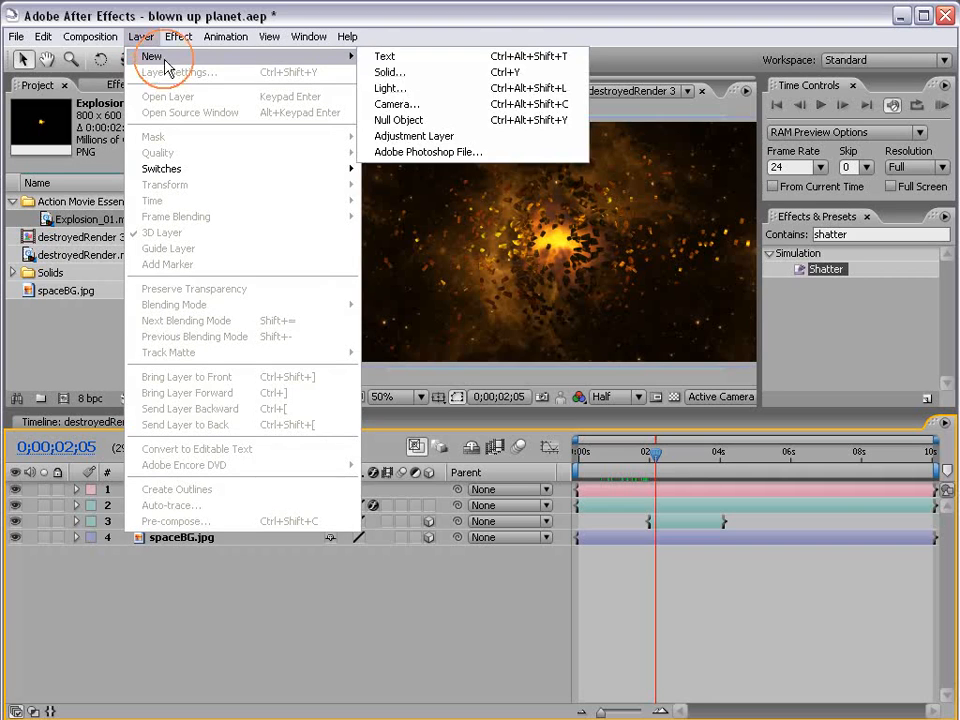
pyautogui.click(428, 137)
pyautogui.click(186, 37)
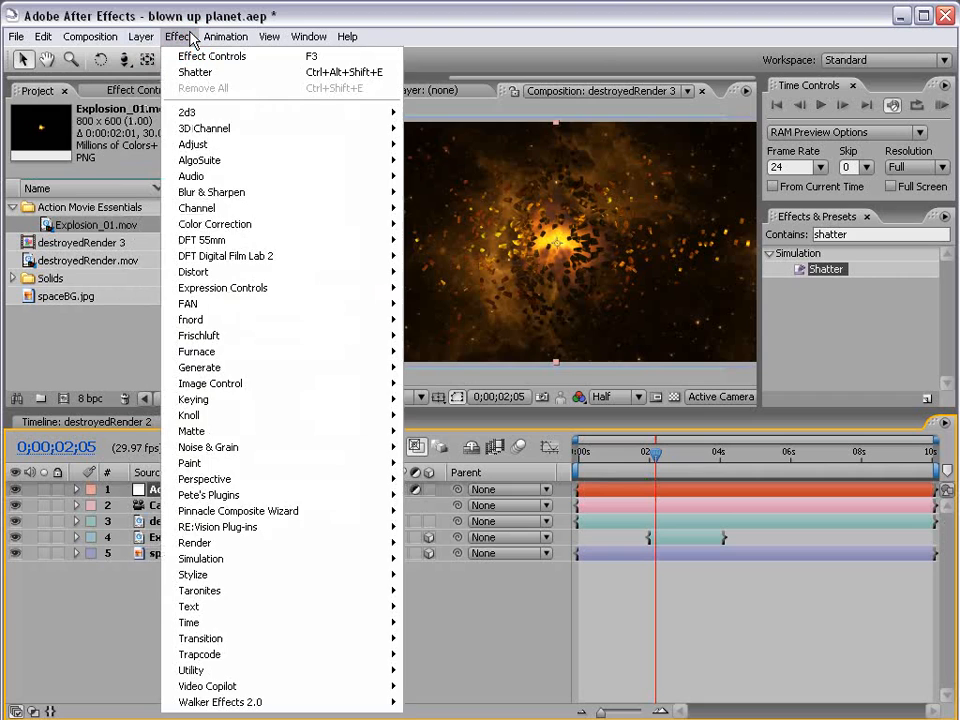
pyautogui.moveTo(246, 577)
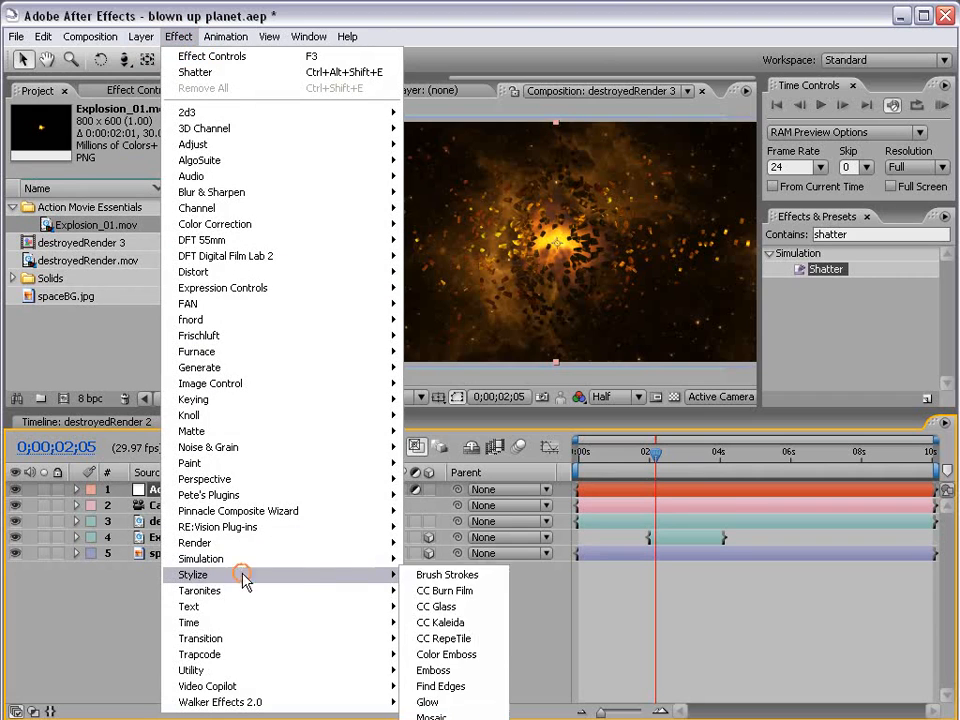
pyautogui.click(437, 703)
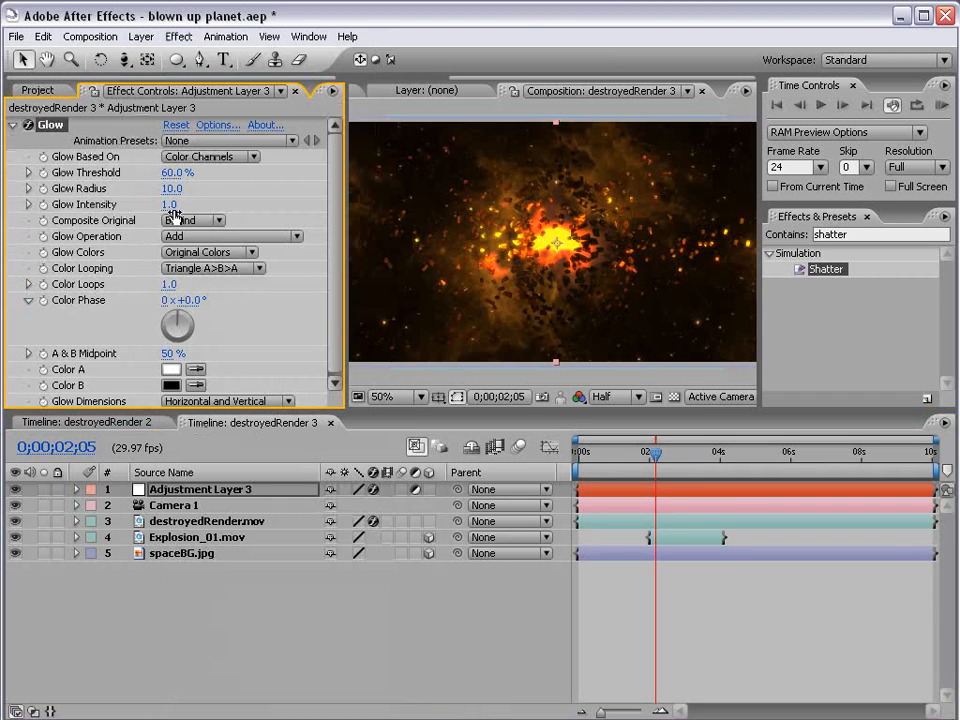
pyautogui.moveTo(171, 188); pyautogui.dragTo(190, 184)
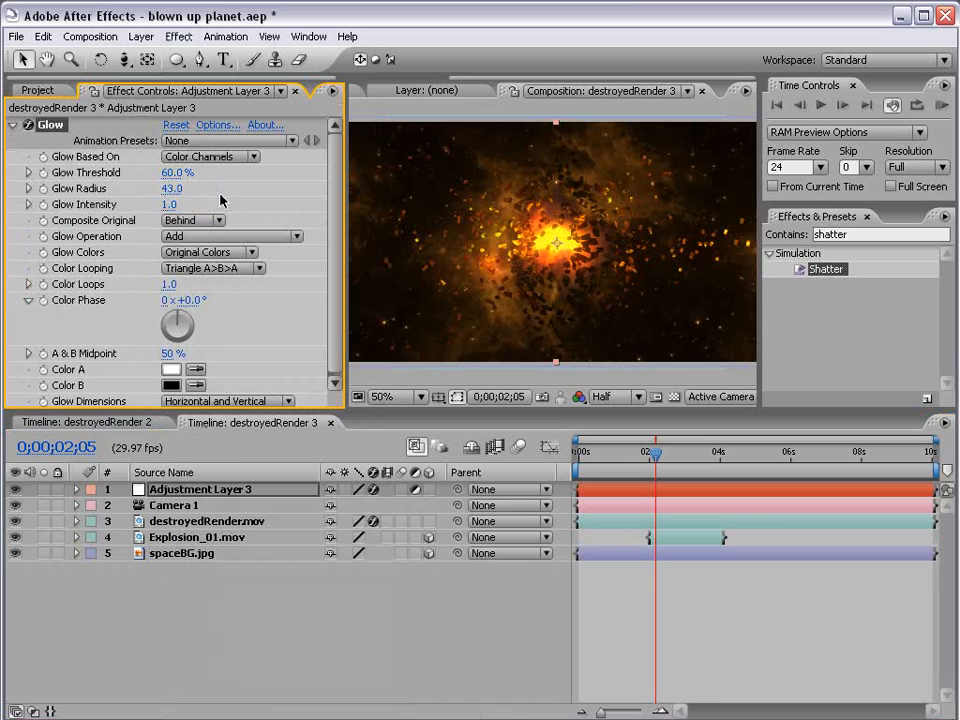
# - Trim the start of the glow adjustment layer to 0;00;02;01, where the Explosion_01.mov layer begins
pyautogui.press('=')
pyautogui.press('=')
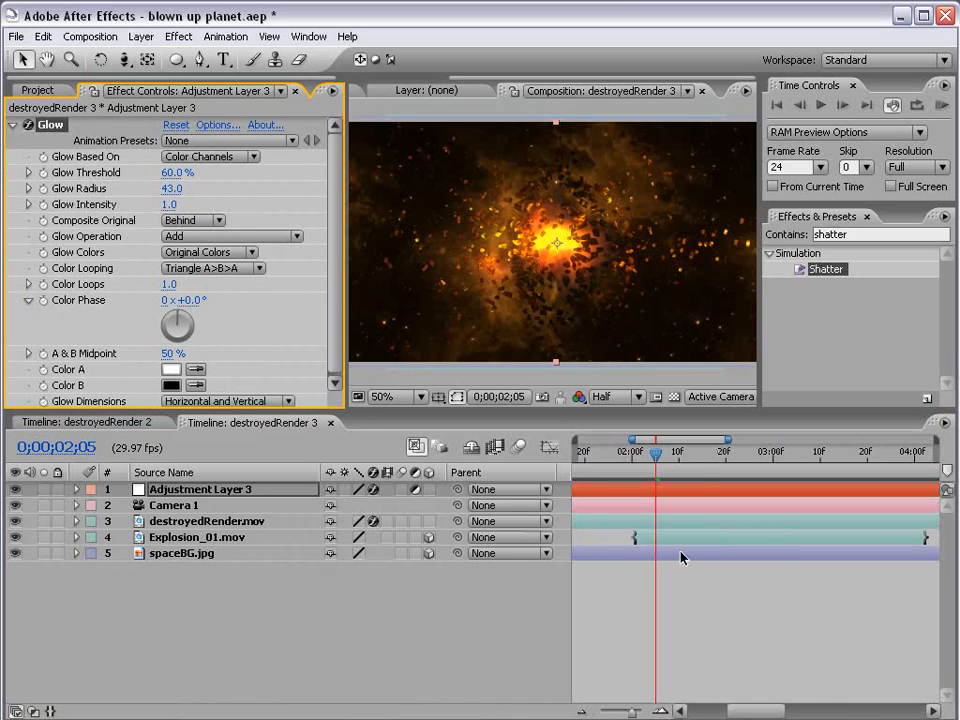
pyautogui.press('h')
pyautogui.moveTo(632, 545); pyautogui.dragTo(676, 542)
pyautogui.moveTo(700, 452); pyautogui.dragTo(683, 452)
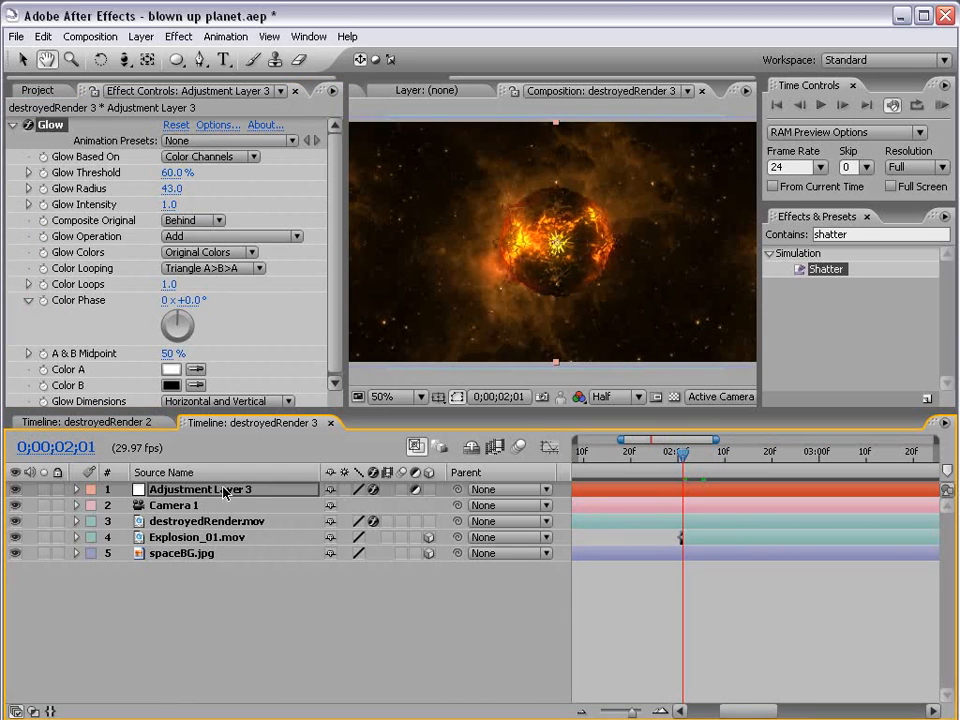
pyautogui.press('v')
pyautogui.hotkey('alt', '[')
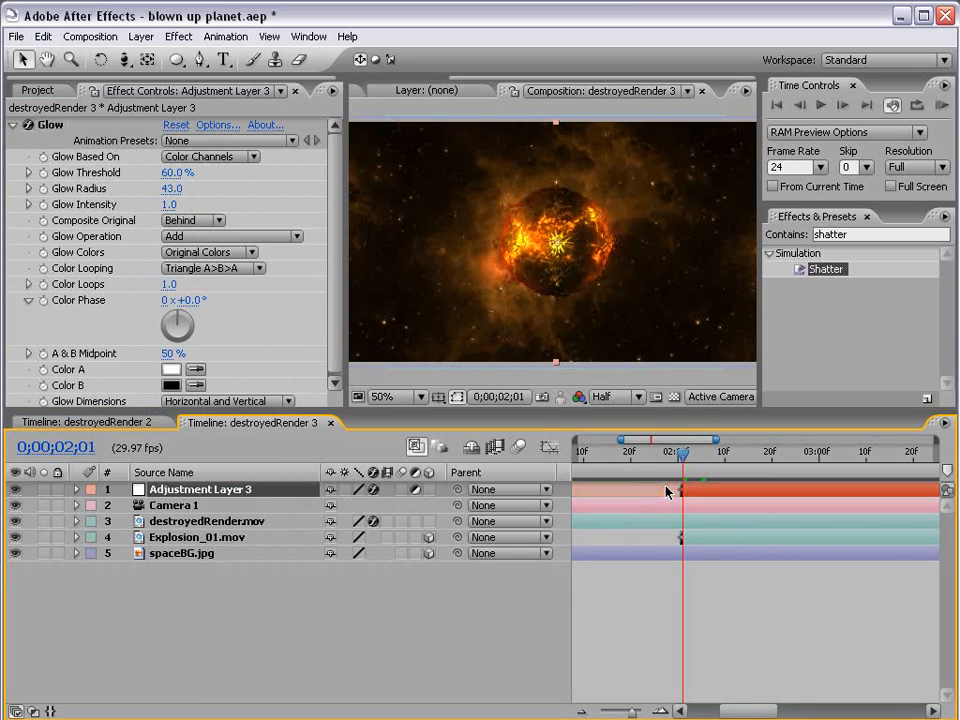
pyautogui.press('-')
pyautogui.press('-')
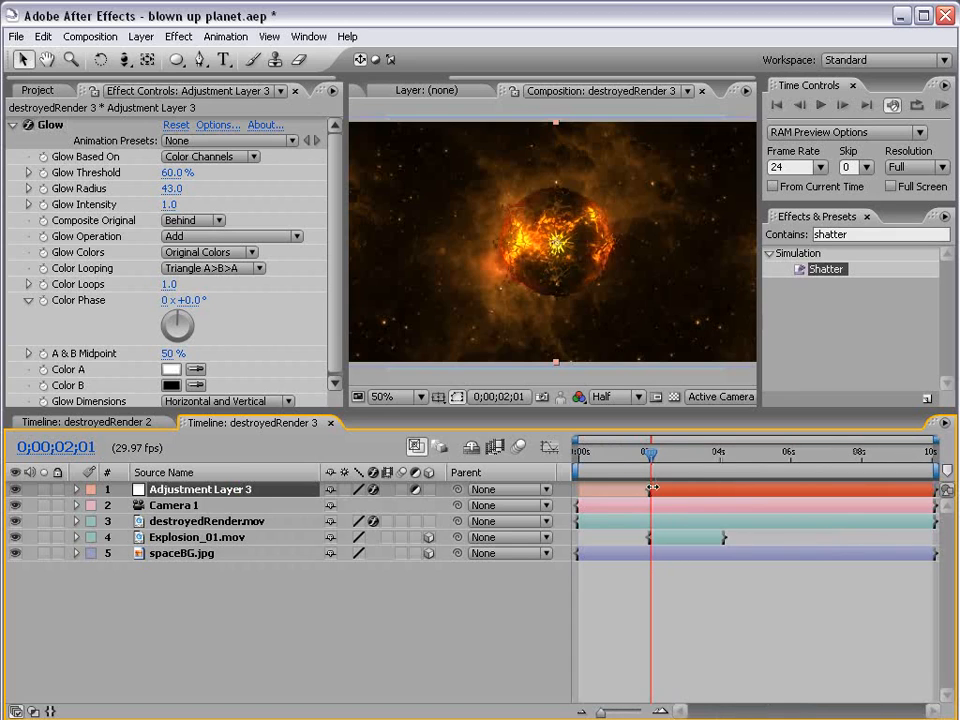
# - Inspect the glowing explosion at 0;00;02;03 in an enlarged view of the composition
pyautogui.moveTo(651, 490)
pyautogui.mouseDown()
pyautogui.moveTo(572, 498)
pyautogui.moveTo(644, 505)
pyautogui.mouseUp()
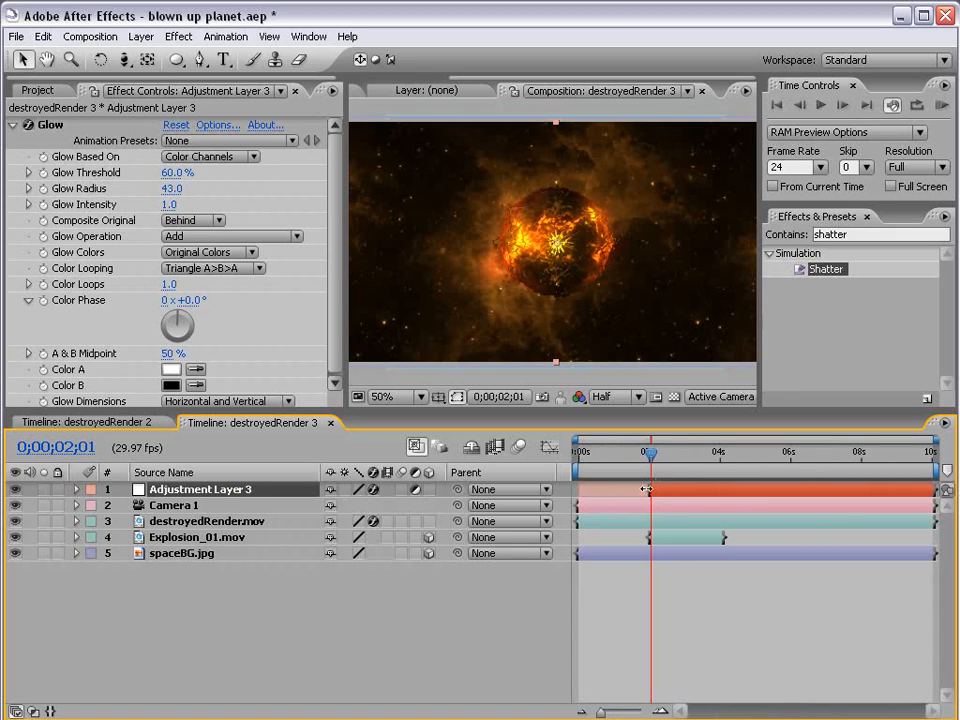
pyautogui.press('=')
pyautogui.press('=')
pyautogui.press('=')
pyautogui.moveTo(645, 458); pyautogui.dragTo(672, 470)
pyautogui.press('`')
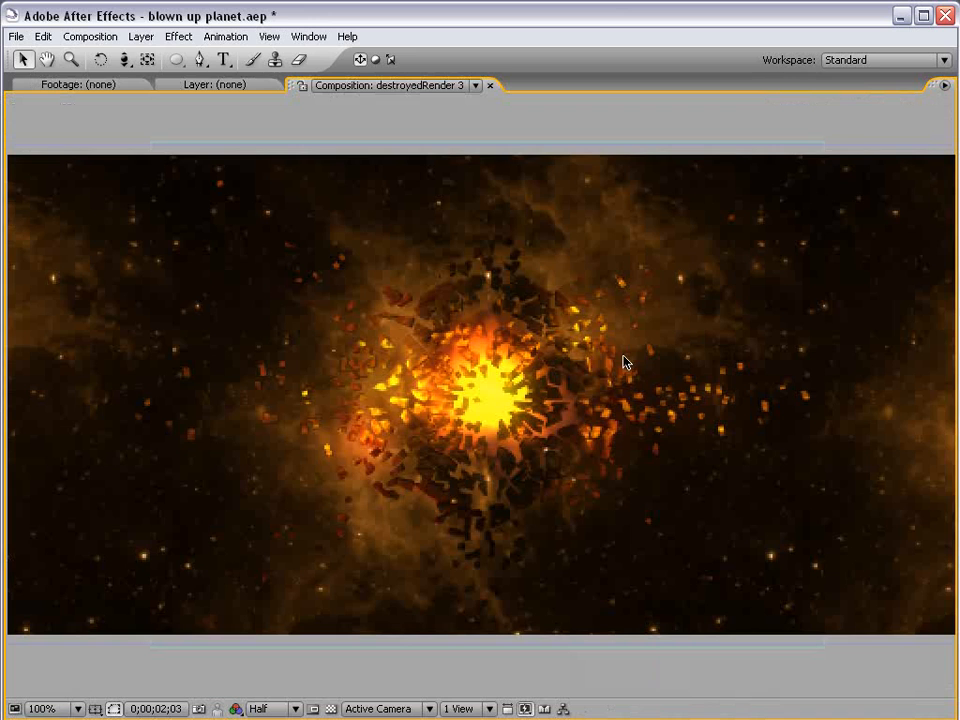
pyautogui.press('`')
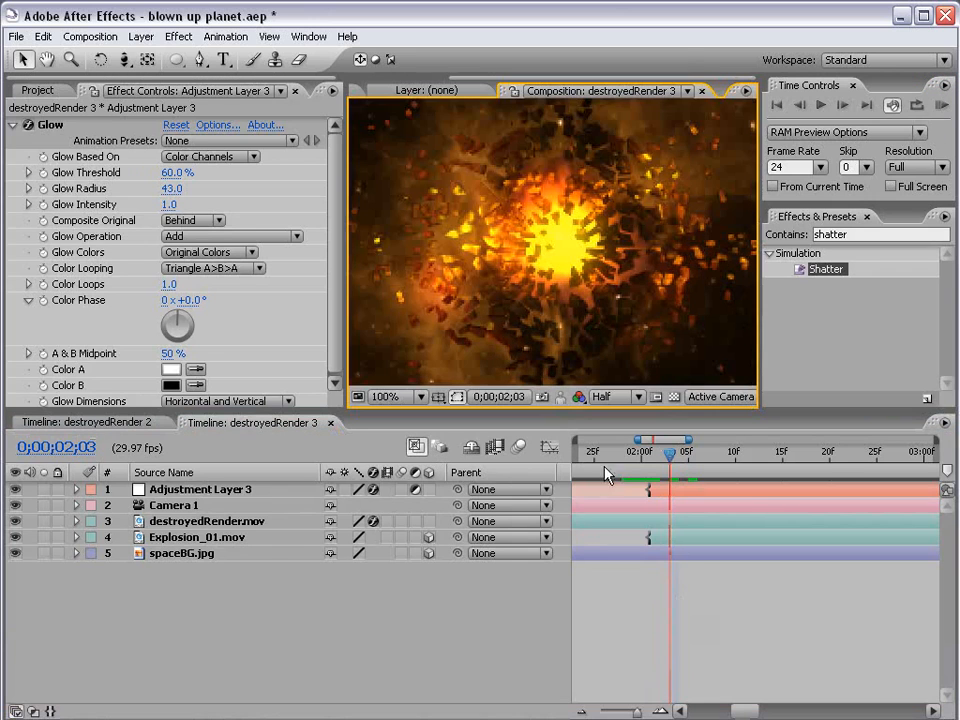
pyautogui.press(',')
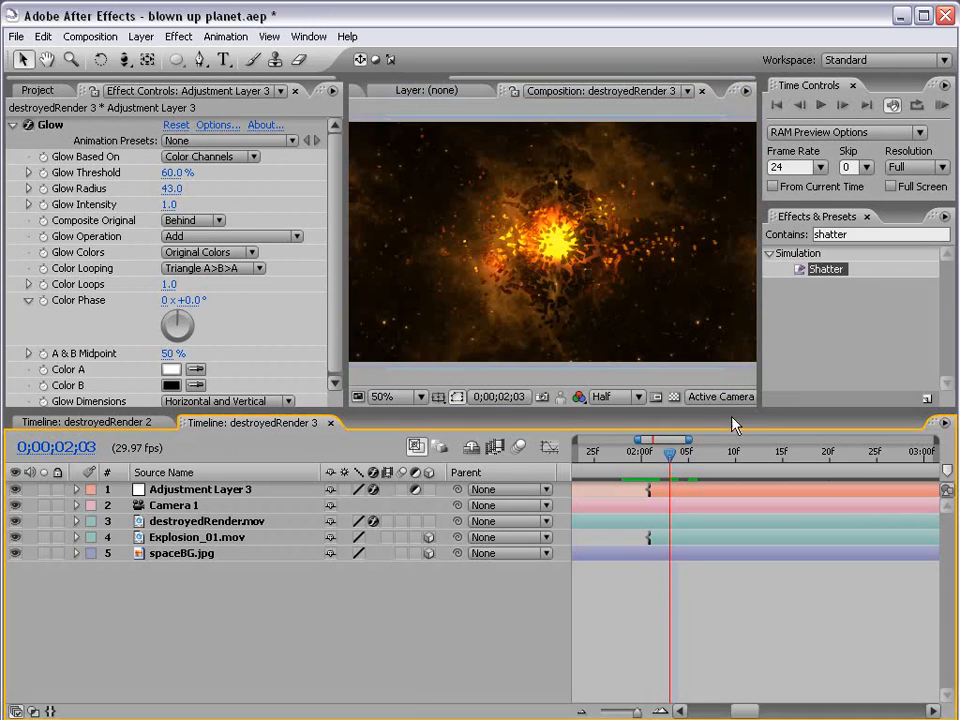
pyautogui.press(';')
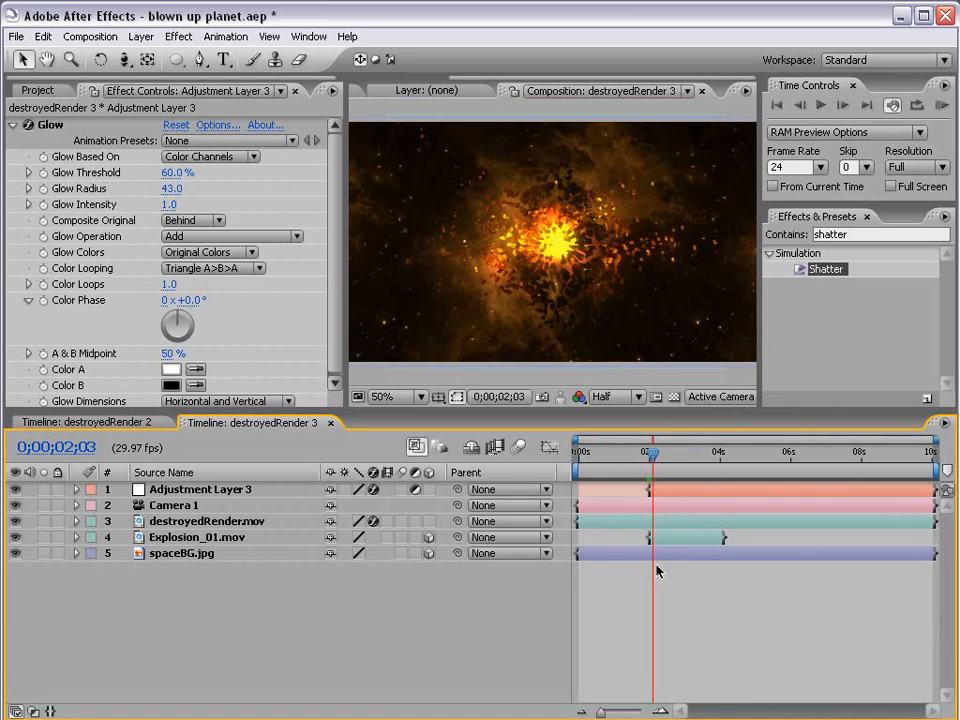
# - Create a new 1280 x 1280 square-pixel composition at 29.97 fps with a duration of 0;00;10;01
pyautogui.click(88, 36)
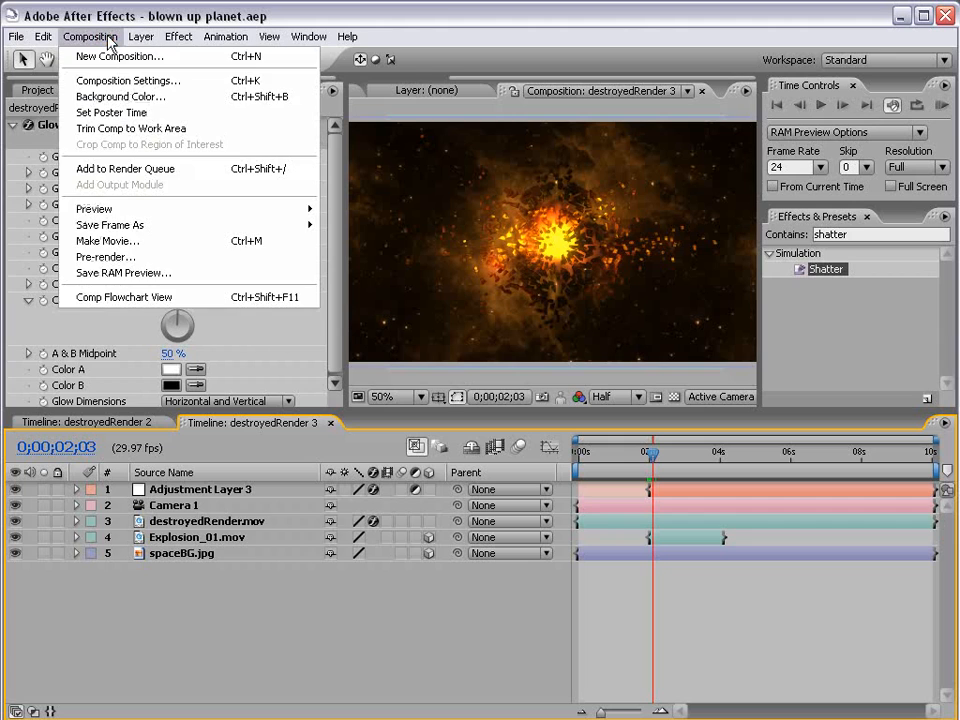
pyautogui.click(181, 60)
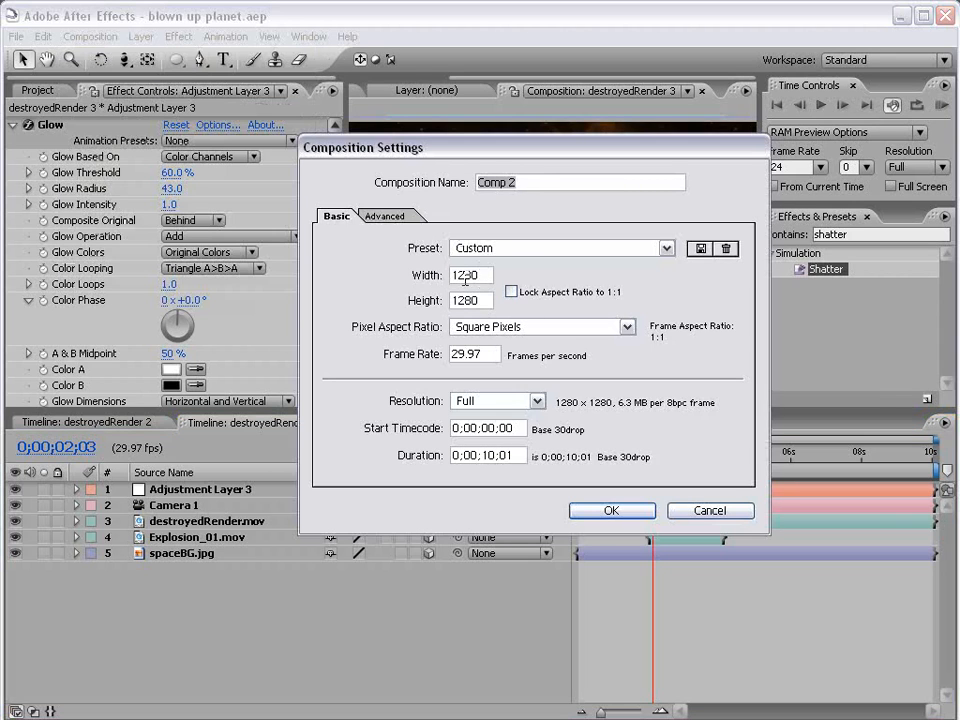
pyautogui.click(615, 511)
pyautogui.scroll(-2, 486, 242)
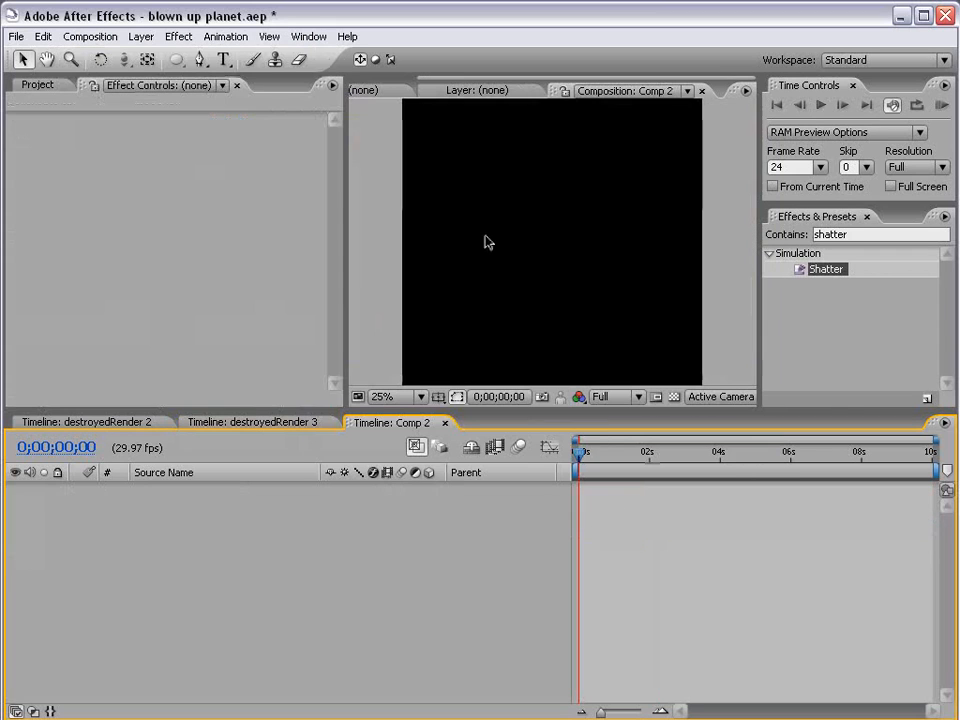
# - Add a medium orange solid of 1280 x 1280 pixels to the new composition
pyautogui.click(137, 40)
pyautogui.click(413, 82)
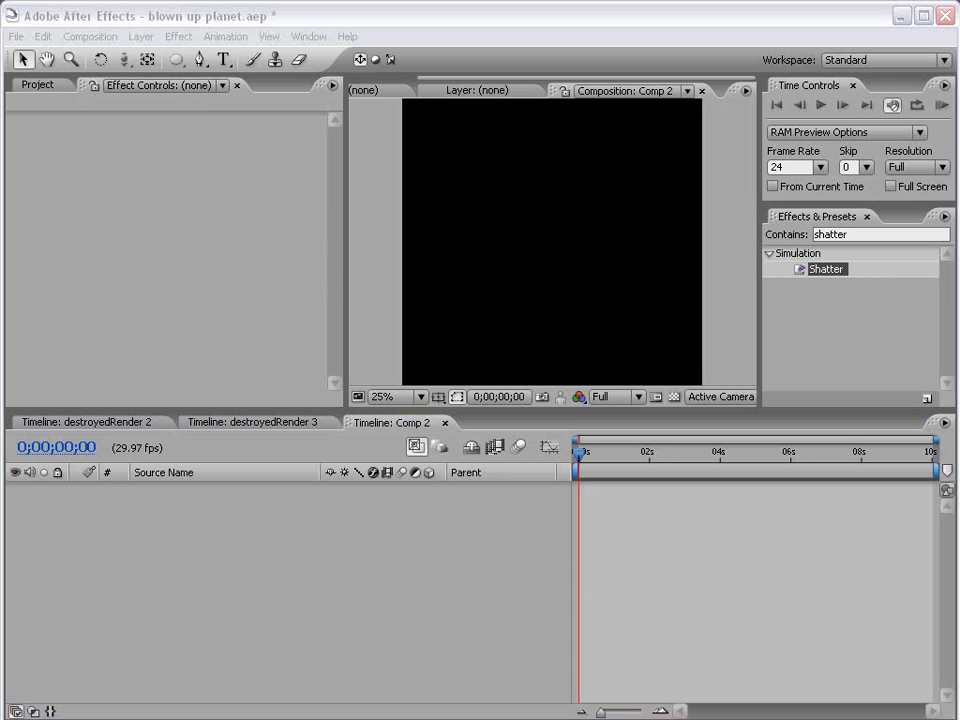
pyautogui.click(385, 494)
pyautogui.click(558, 468)
pyautogui.click(538, 461)
pyautogui.click(795, 450)
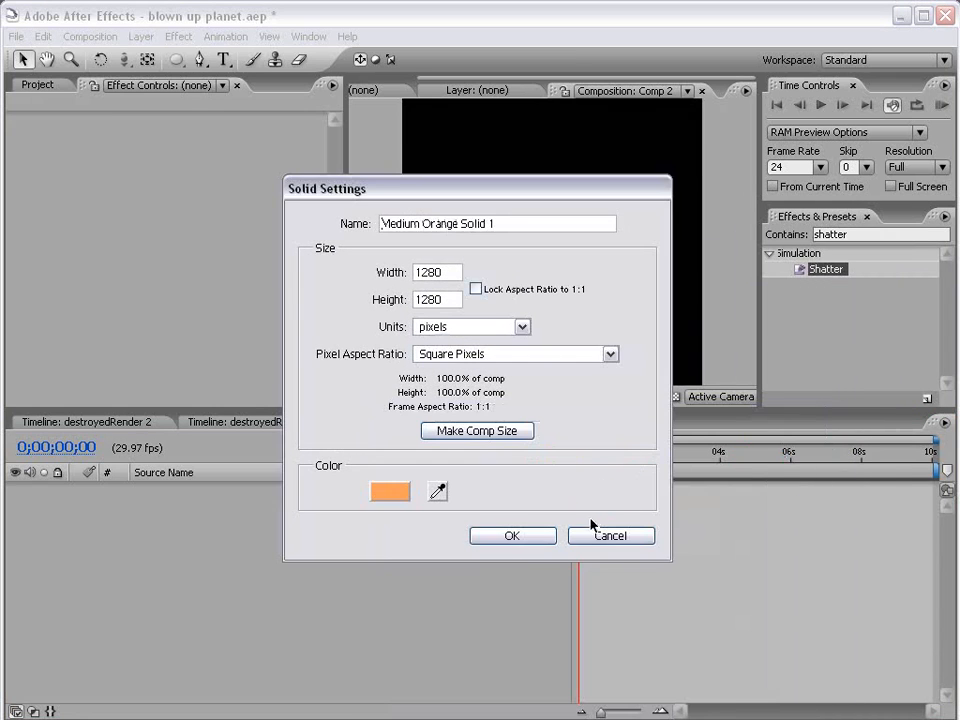
pyautogui.click(511, 535)
pyautogui.click(711, 541)
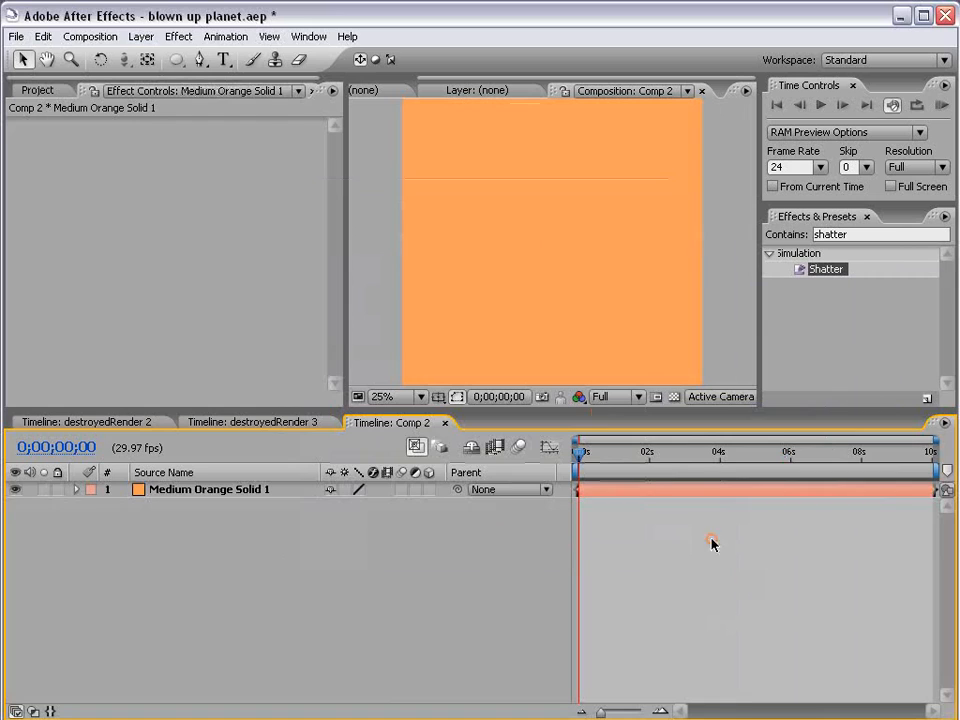
# - Mask the orange solid with a full-size ellipse and enlarge the composition view to show the whole circle
pyautogui.click(476, 222)
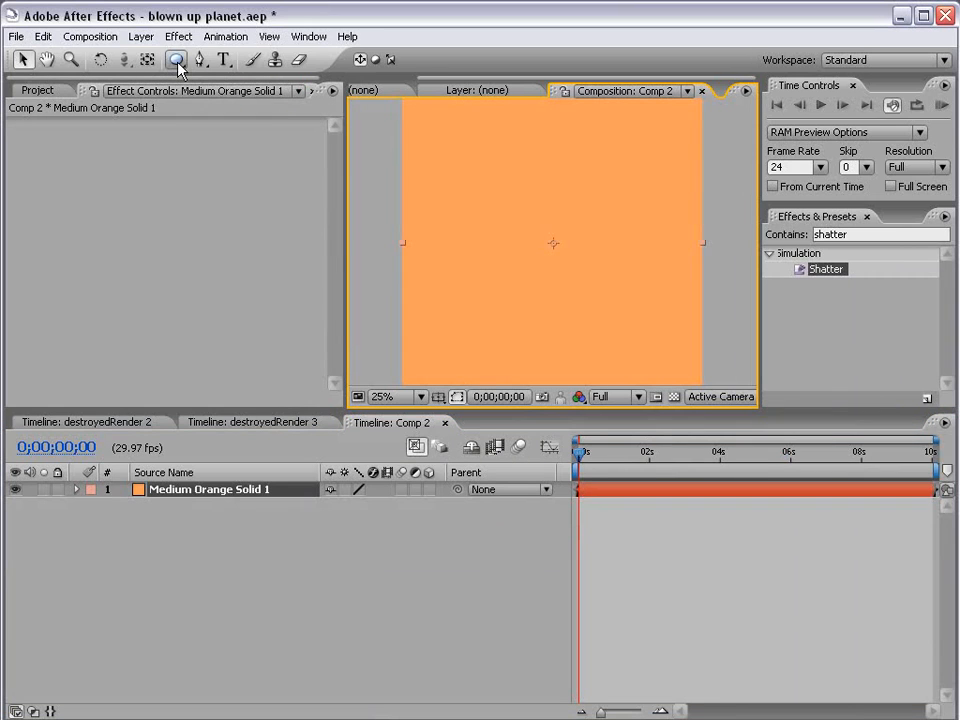
pyautogui.doubleClick(176, 61)
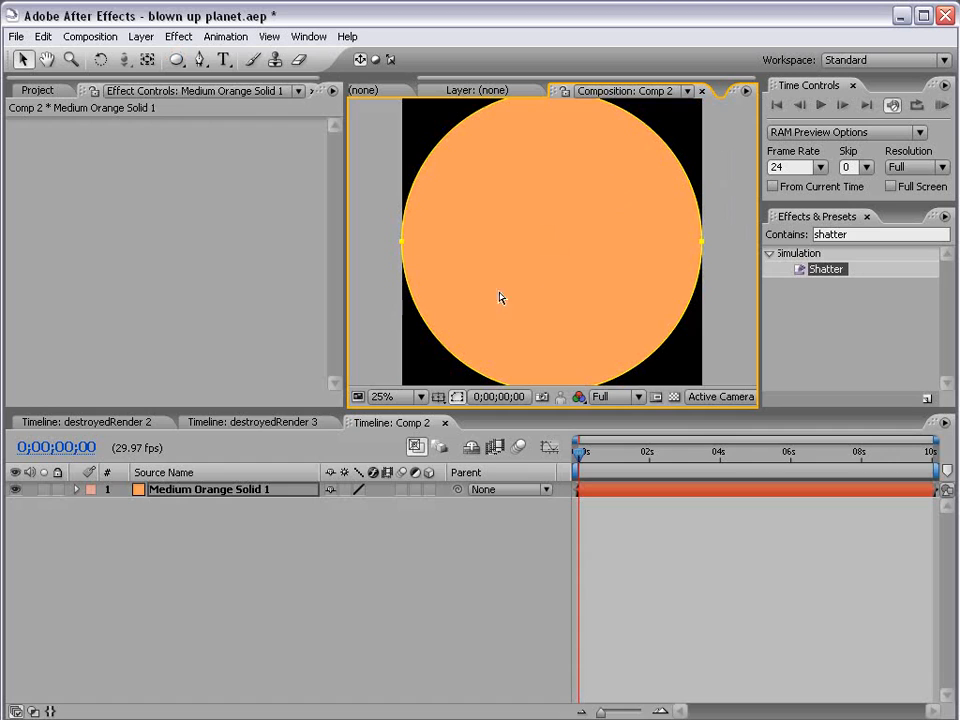
pyautogui.moveTo(240, 410); pyautogui.dragTo(236, 450)
pyautogui.click(171, 538)
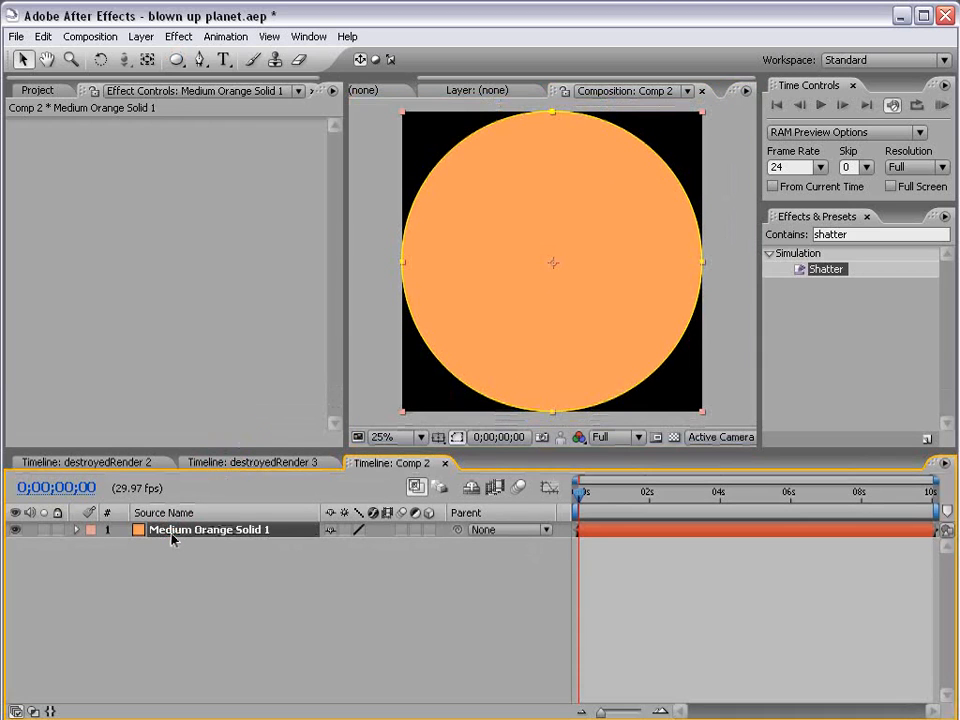
# - Duplicate the solid's circular mask and set the copy's mode to Subtract
pyautogui.press('m')
pyautogui.click(158, 546)
pyautogui.press('Return')
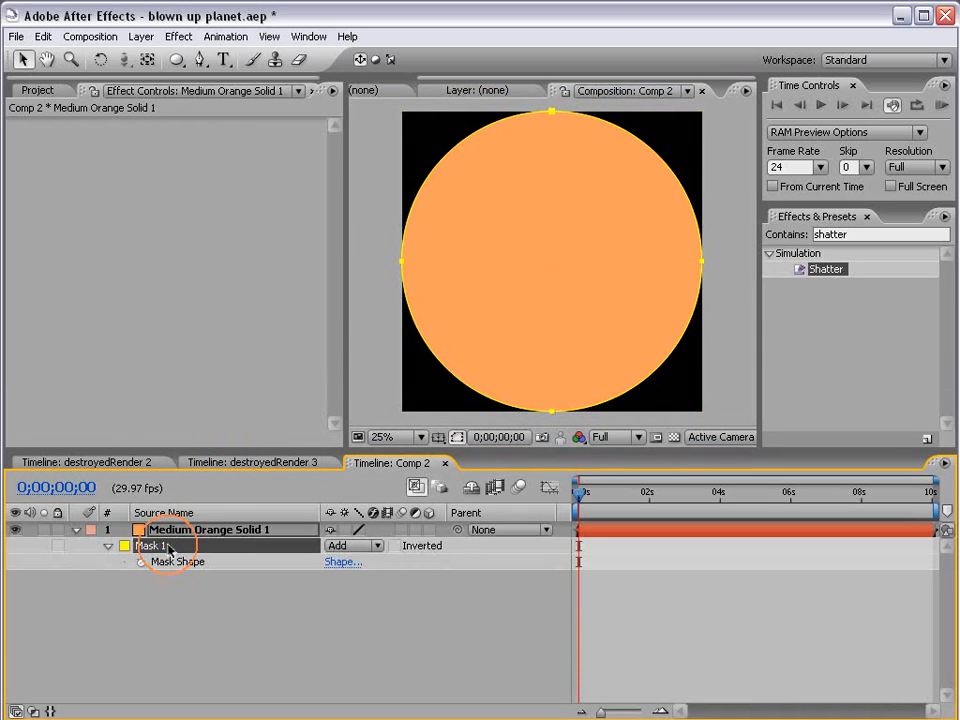
pyautogui.click(41, 36)
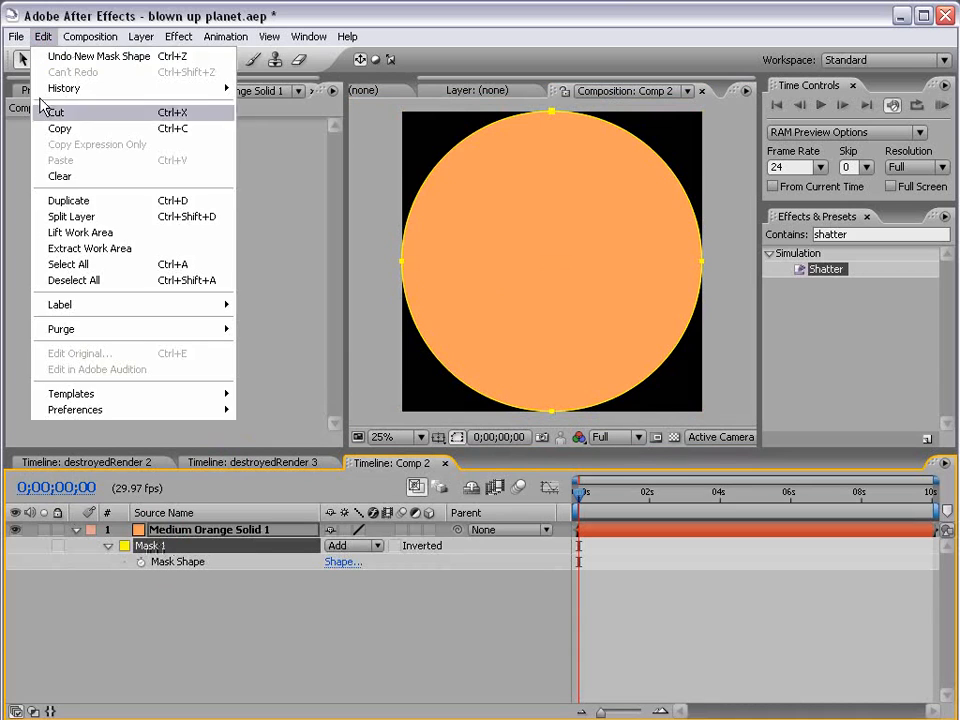
pyautogui.click(98, 203)
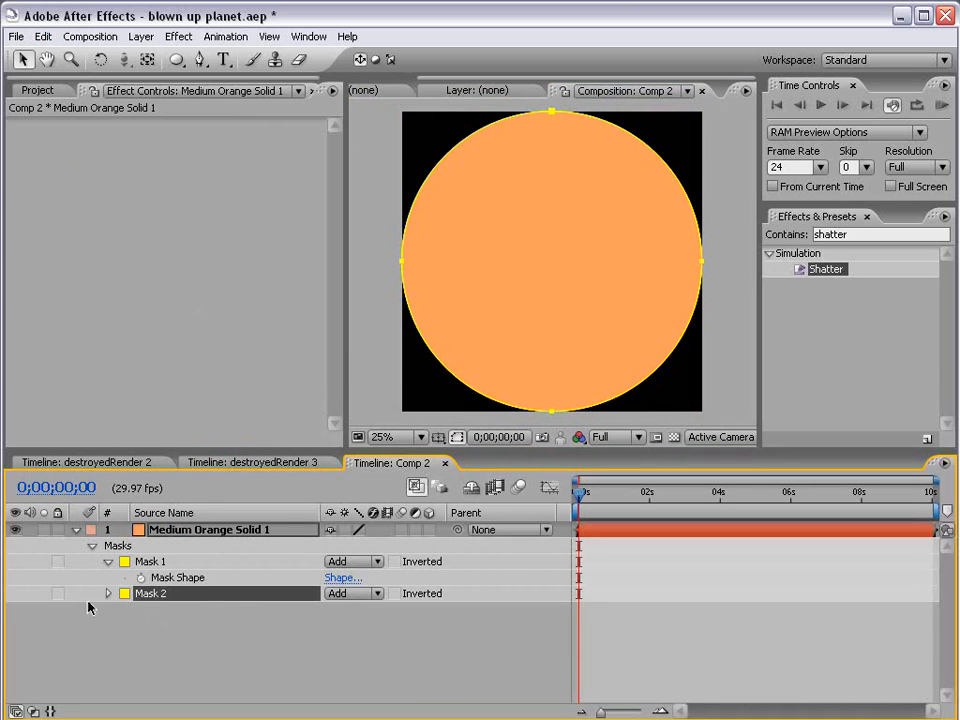
pyautogui.click(358, 597)
pyautogui.click(356, 611)
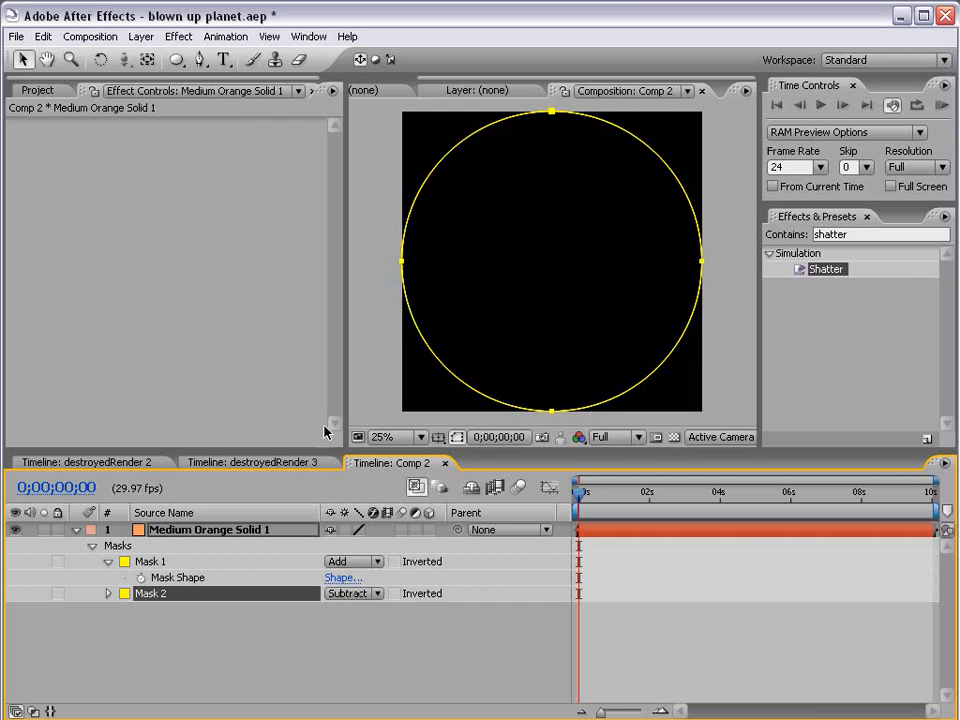
# - Set Mask 2's expansion to -82.0 pixels and its feather to 241.0 pixels to form a soft ring
pyautogui.click(106, 594)
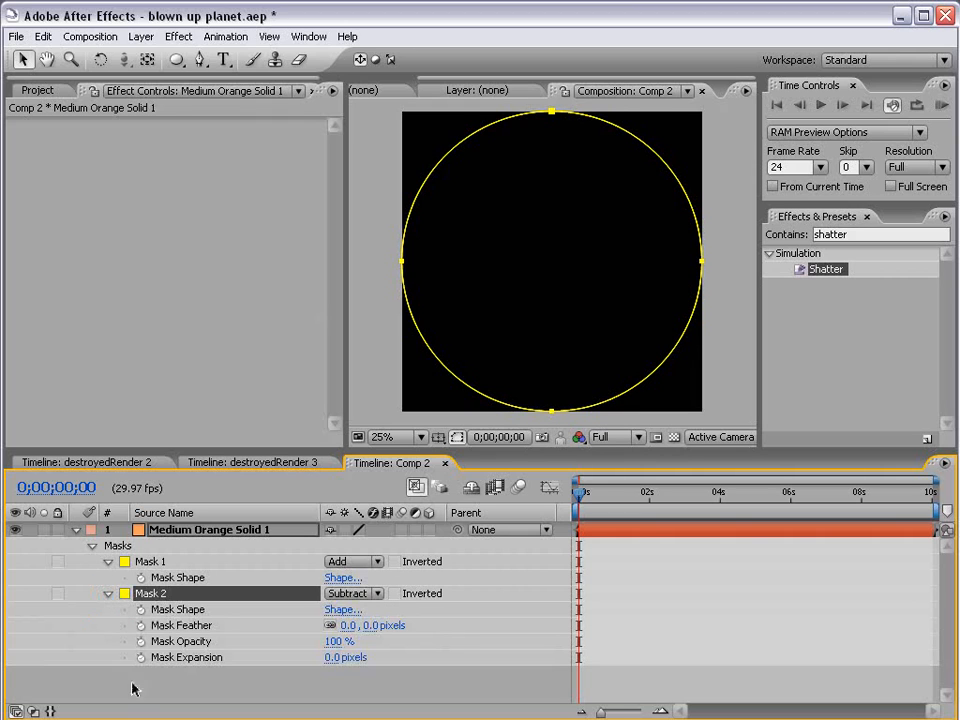
pyautogui.moveTo(332, 657); pyautogui.dragTo(240, 656)
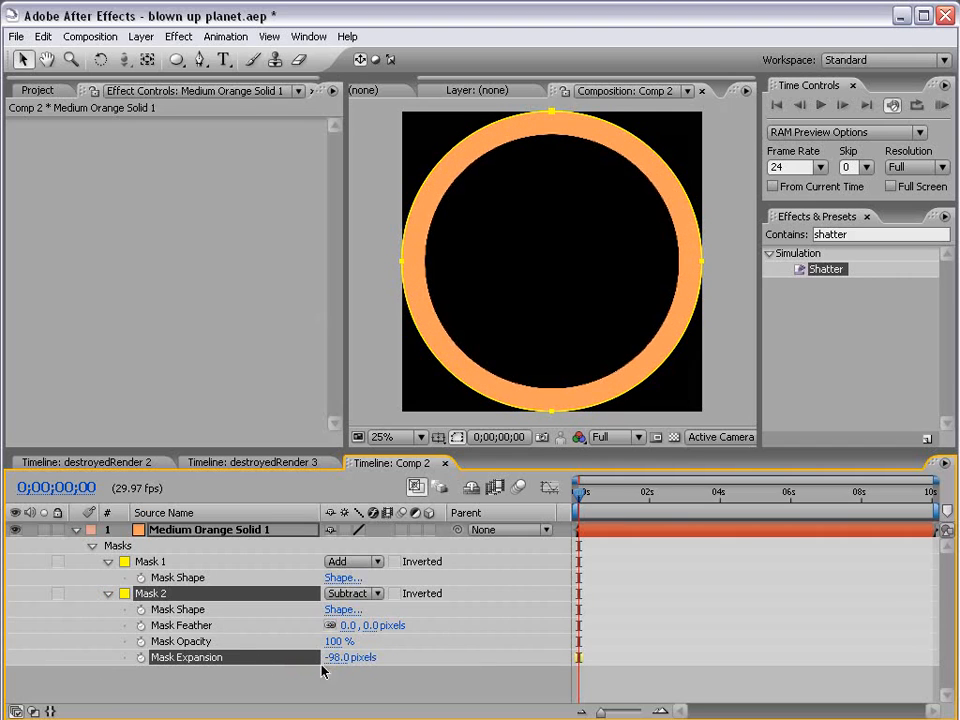
pyautogui.moveTo(342, 625); pyautogui.dragTo(542, 576)
pyautogui.moveTo(345, 657)
pyautogui.mouseDown()
pyautogui.moveTo(311, 656)
pyautogui.moveTo(351, 657)
pyautogui.mouseUp()
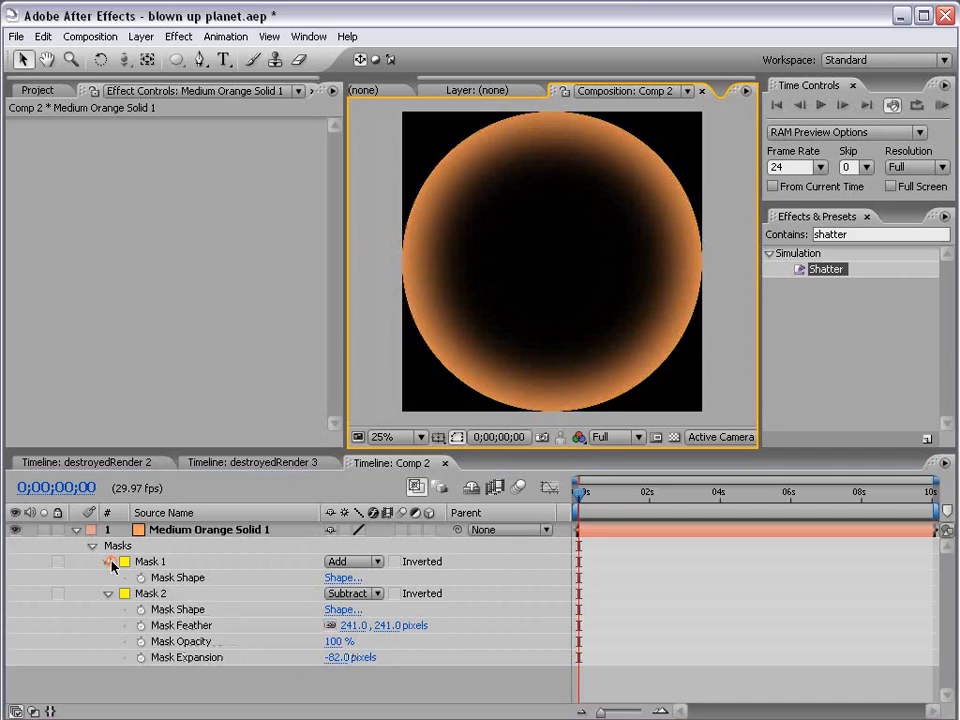
# - Set Mask 1's feather to 15 pixels to soften the ring's outer edge
pyautogui.click(109, 562)
pyautogui.click(109, 562)
pyautogui.moveTo(377, 598); pyautogui.dragTo(412, 598)
pyautogui.click(500, 597)
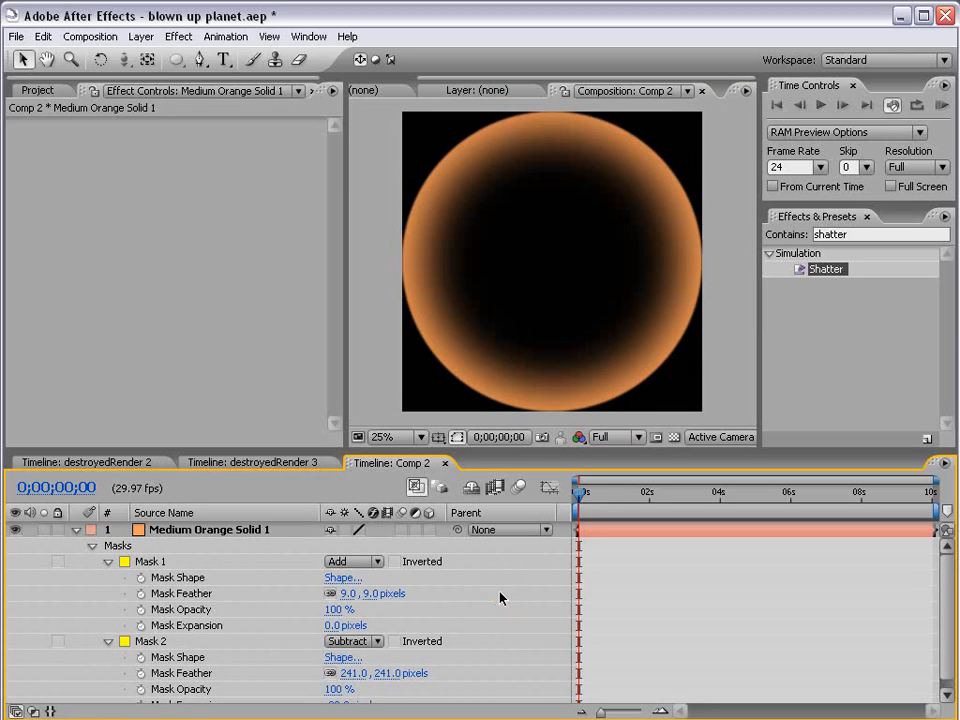
pyautogui.click(369, 593)
pyautogui.write('15')
pyautogui.press('Return')
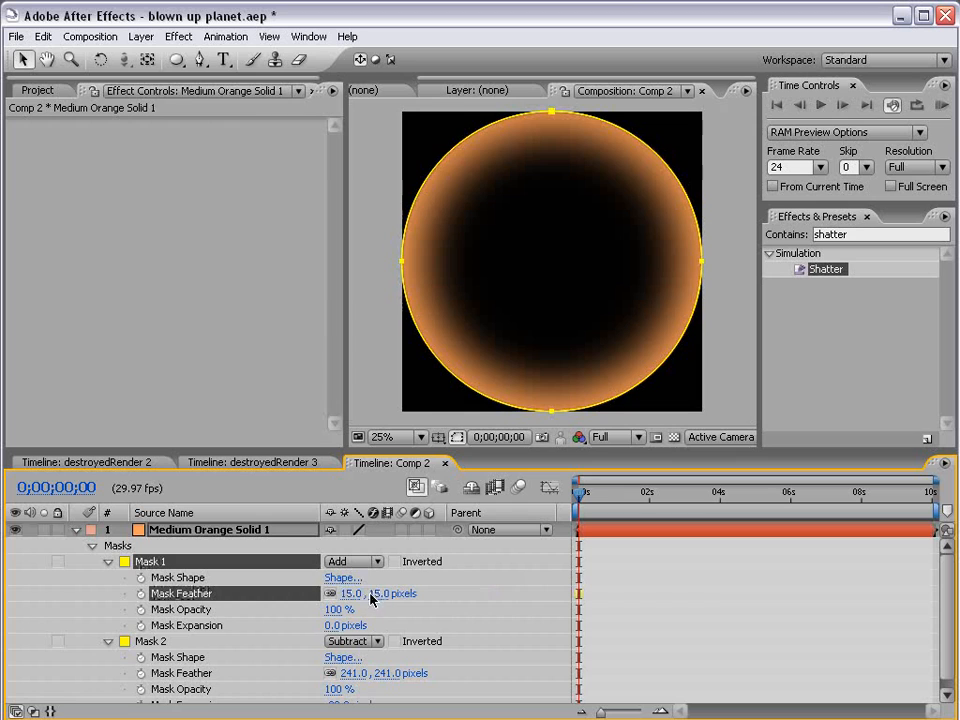
pyautogui.click(676, 613)
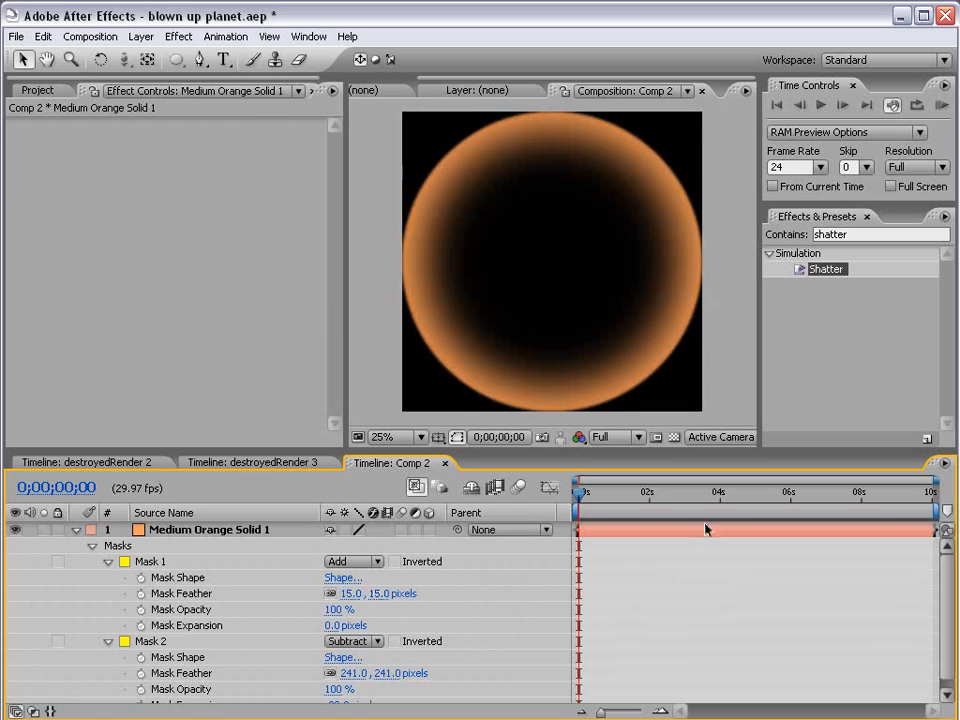
# - Place Comp 2 at the centre of destroyedRender 3 as the uppermost layer and make it a 3D layer
pyautogui.click(229, 461)
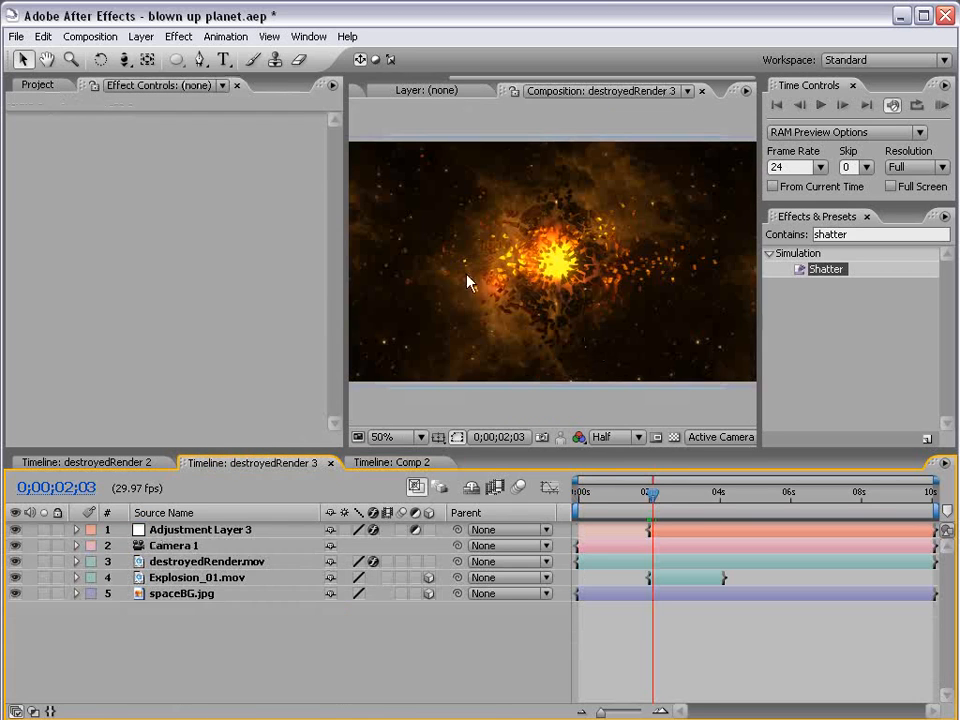
pyautogui.click(38, 85)
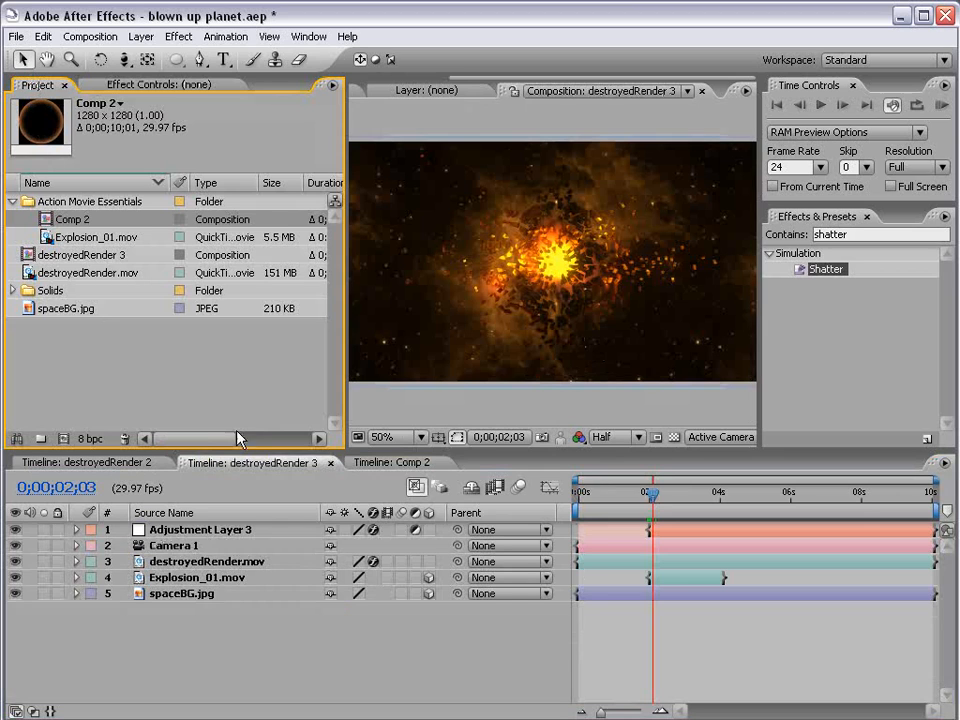
pyautogui.moveTo(45, 222); pyautogui.dragTo(563, 268)
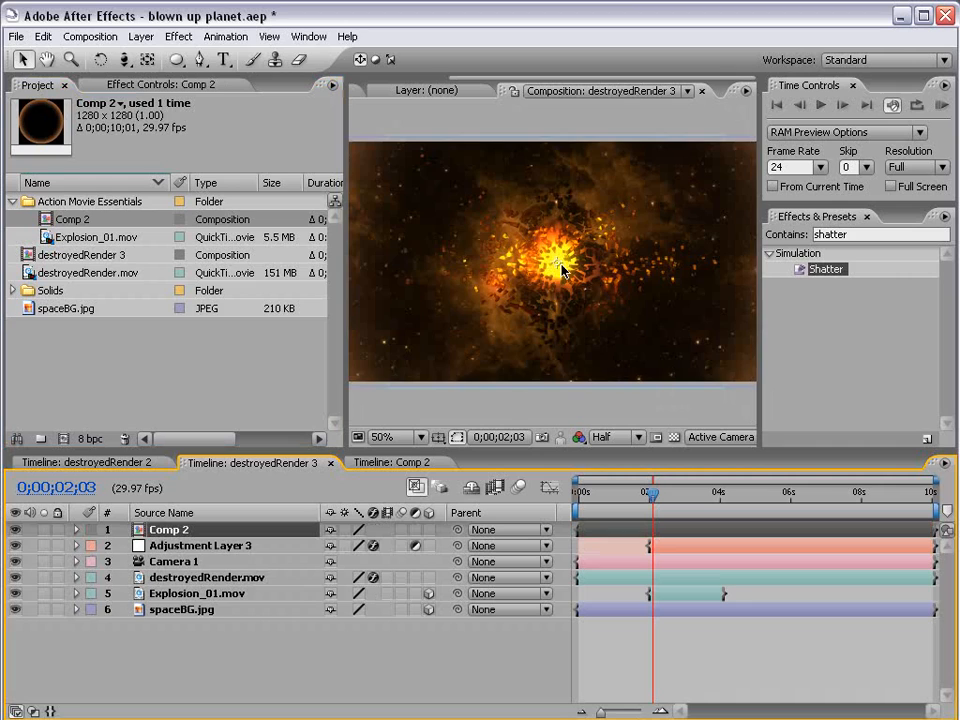
pyautogui.scroll(-2, 563, 268)
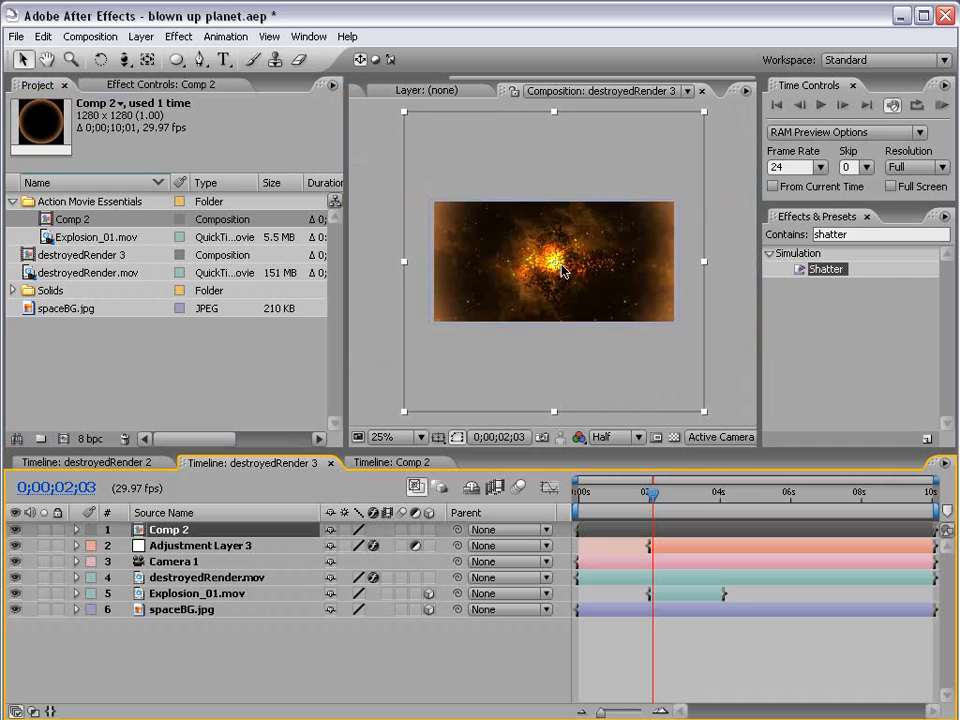
pyautogui.click(430, 531)
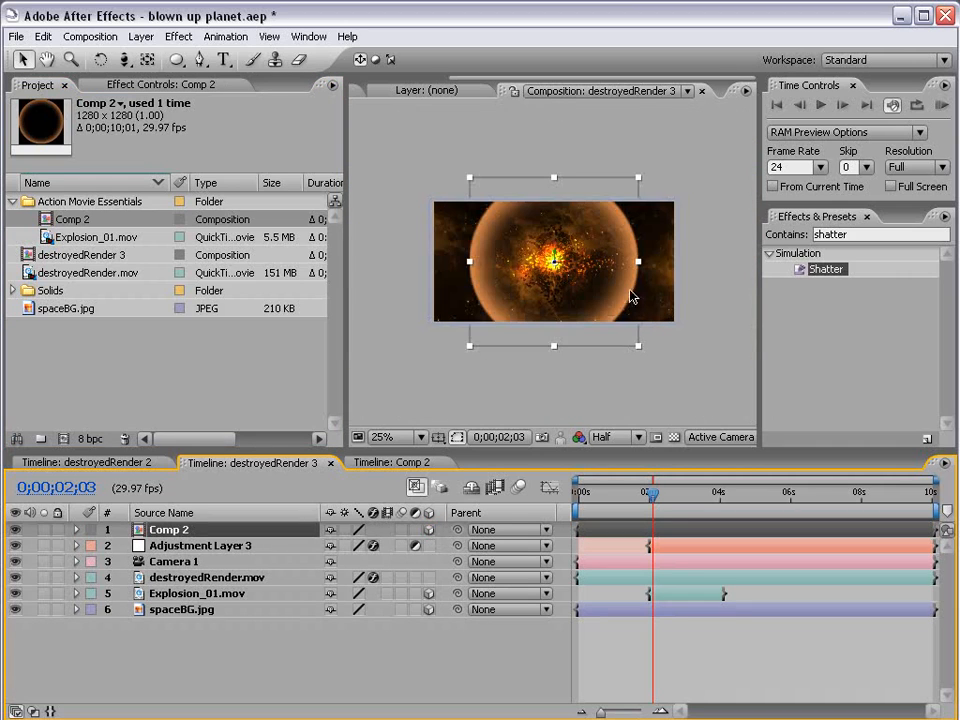
# - Rotate the Comp 2 layer in 3D so the ring lies as a flat, diagonally tilted ellipse around the explosion
pyautogui.scroll(2, 568, 275)
pyautogui.press('w')
pyautogui.moveTo(568, 265); pyautogui.dragTo(545, 258)
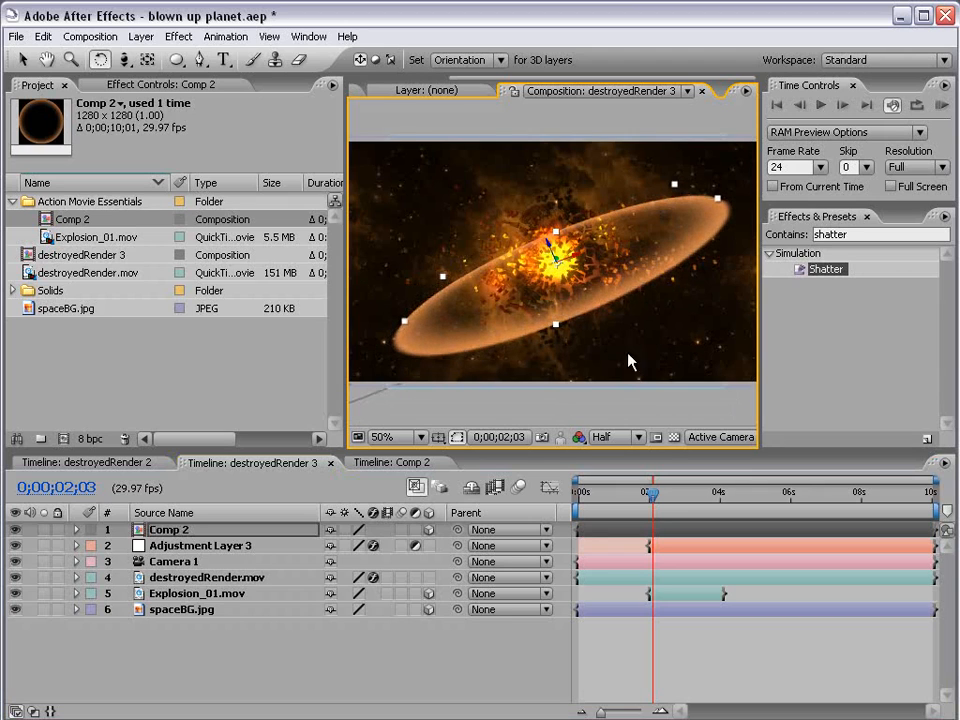
# - Animate the Comp 2 layer's scale from 26.0% at 0;00;02;03 to 231.0% at 0;00;02;25
pyautogui.press('s')
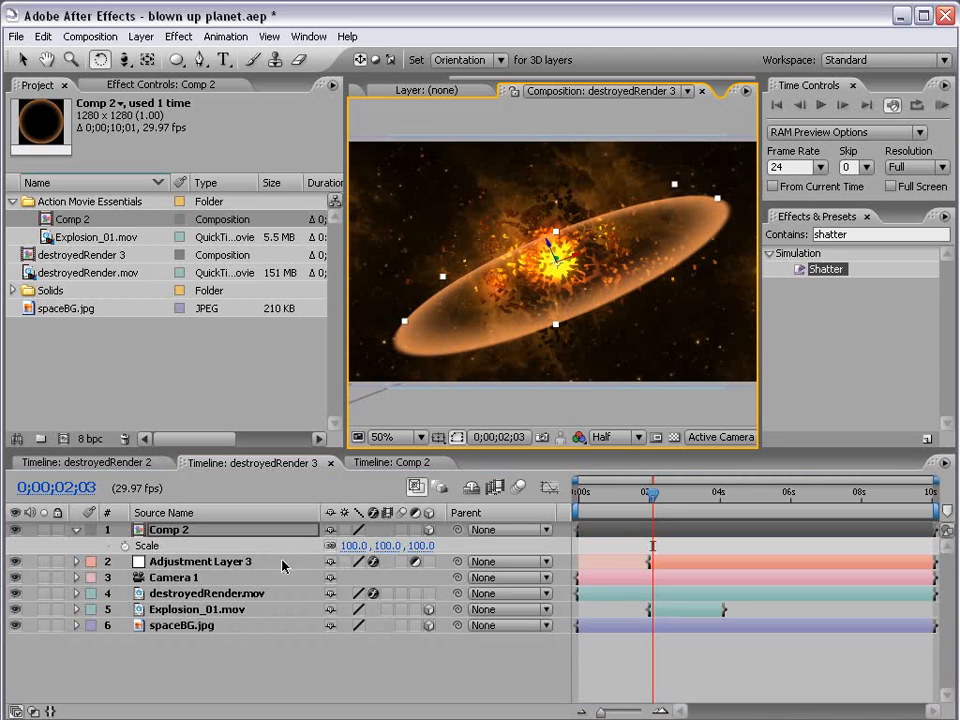
pyautogui.moveTo(398, 543); pyautogui.dragTo(354, 546)
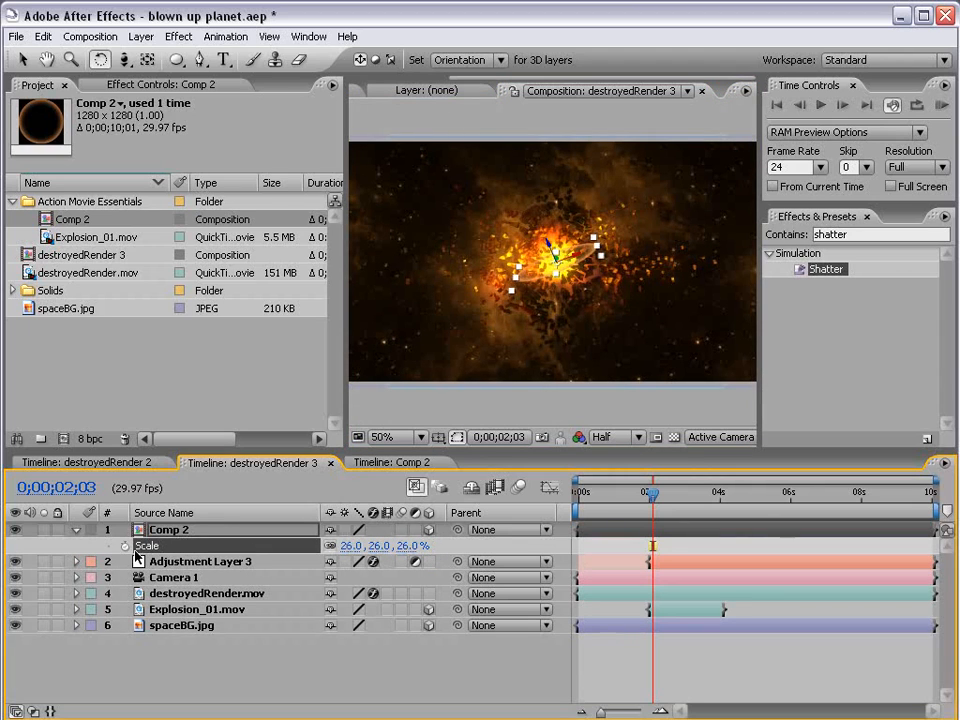
pyautogui.click(124, 546)
pyautogui.moveTo(652, 505); pyautogui.dragTo(680, 497)
pyautogui.moveTo(354, 546); pyautogui.dragTo(597, 521)
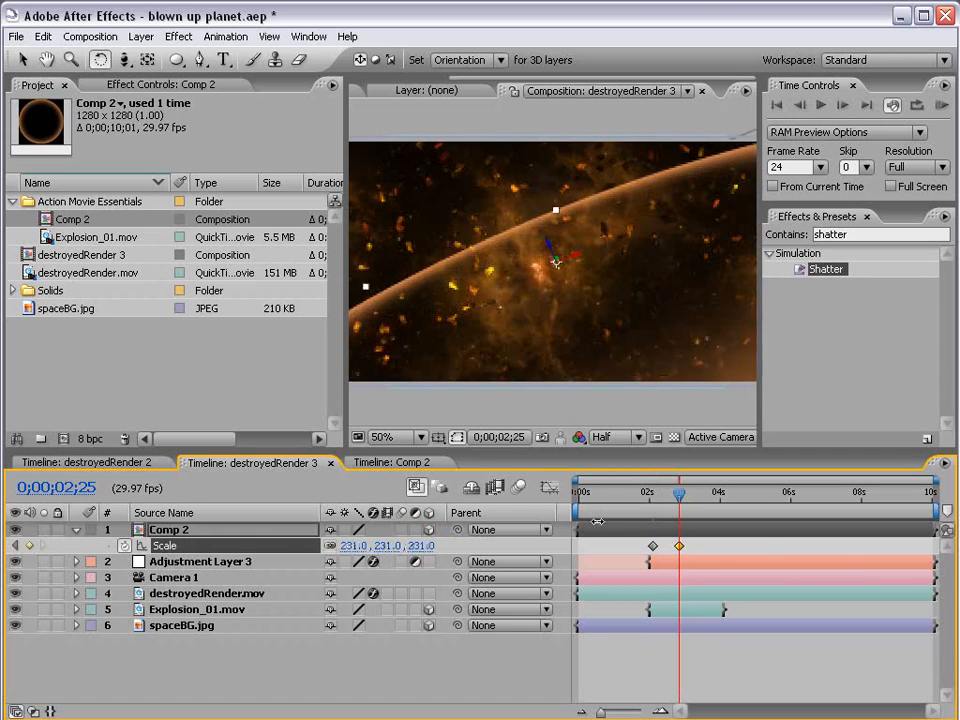
# - Move Comp 2's first Scale keyframe to 0;00;02;01 and trim the layer so it starts at that frame
pyautogui.click(660, 497)
pyautogui.moveTo(660, 497); pyautogui.dragTo(650, 490)
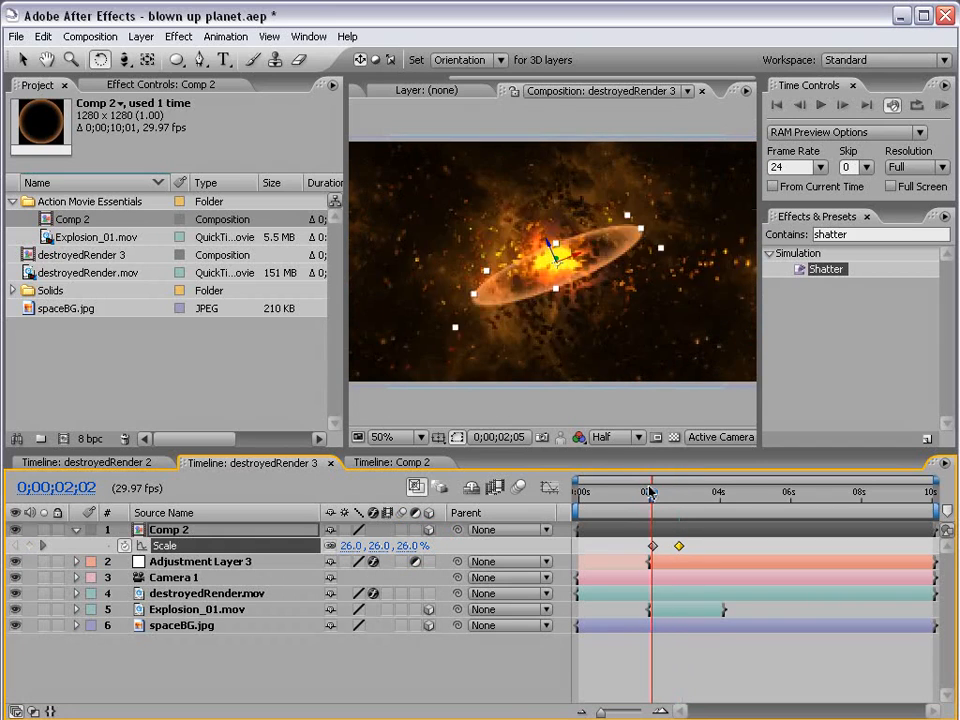
pyautogui.press('=')
pyautogui.press('=')
pyautogui.press('=')
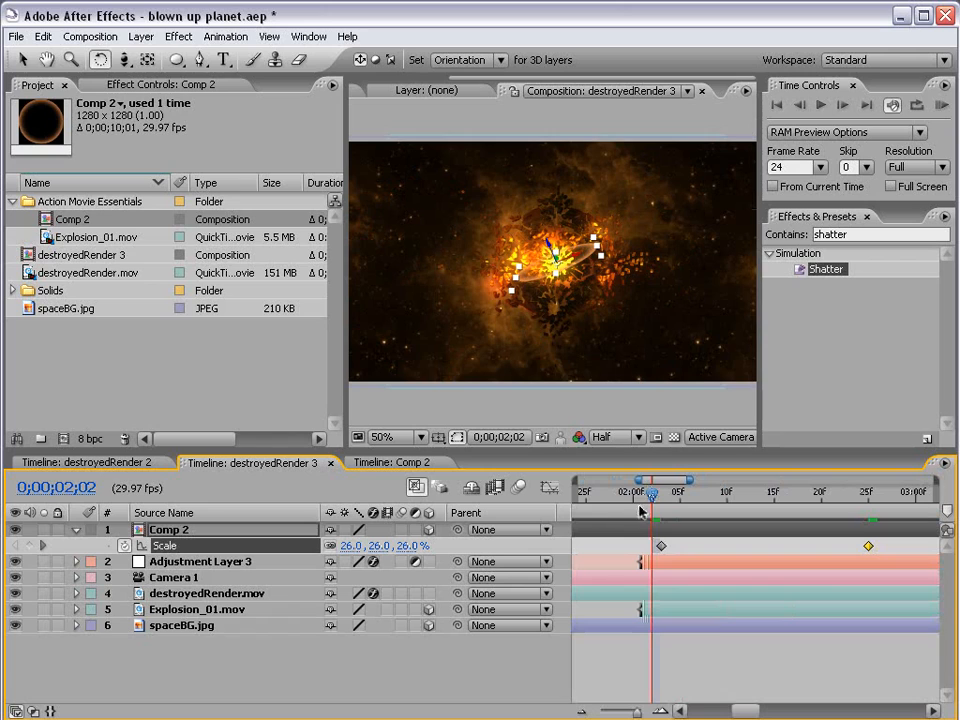
pyautogui.click(642, 495)
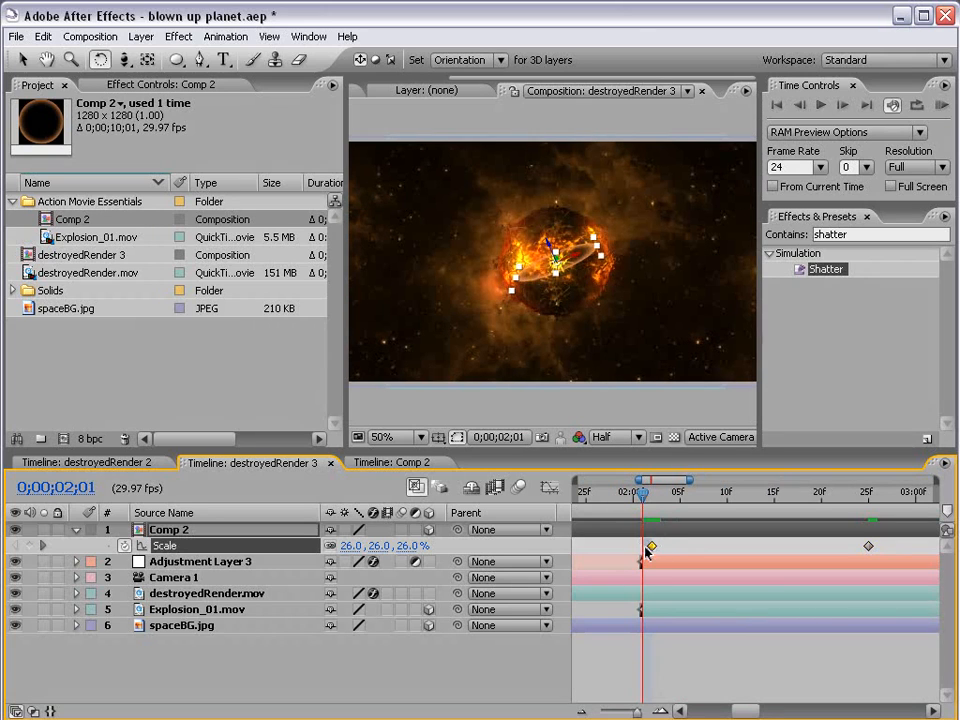
pyautogui.click(654, 530)
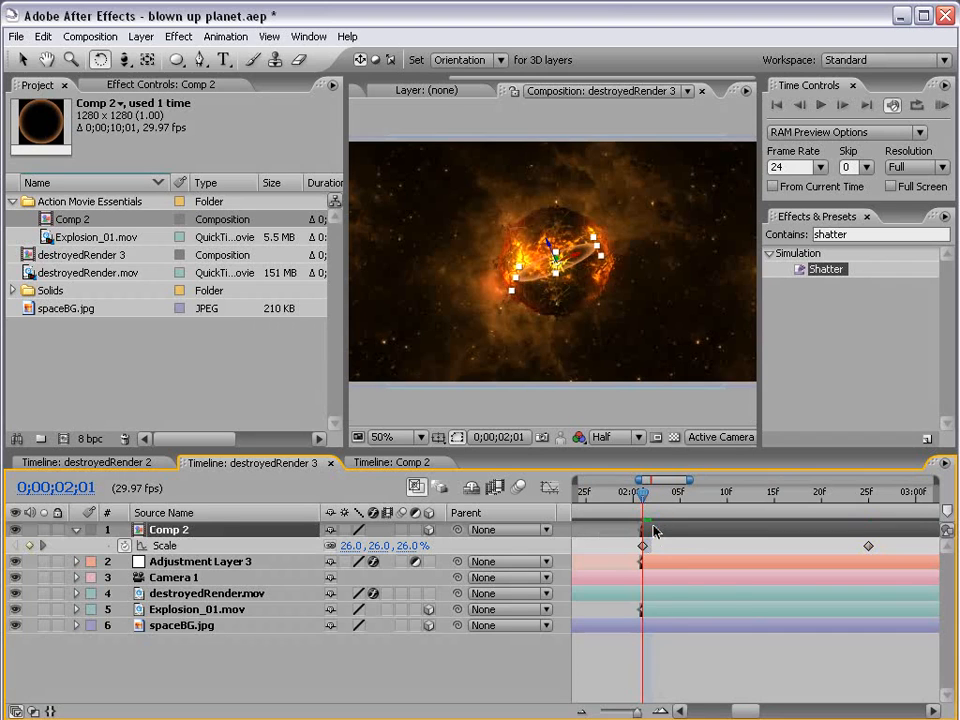
# - Fade Comp 2 in by keyframing its opacity from 0% at 0;00;02;01 to 100% at about 0;00;02;04
pyautogui.moveTo(641, 497)
pyautogui.mouseDown()
pyautogui.moveTo(876, 506)
pyautogui.moveTo(643, 500)
pyautogui.mouseUp()
pyautogui.scroll(-1, 585, 270)
pyautogui.press('t')
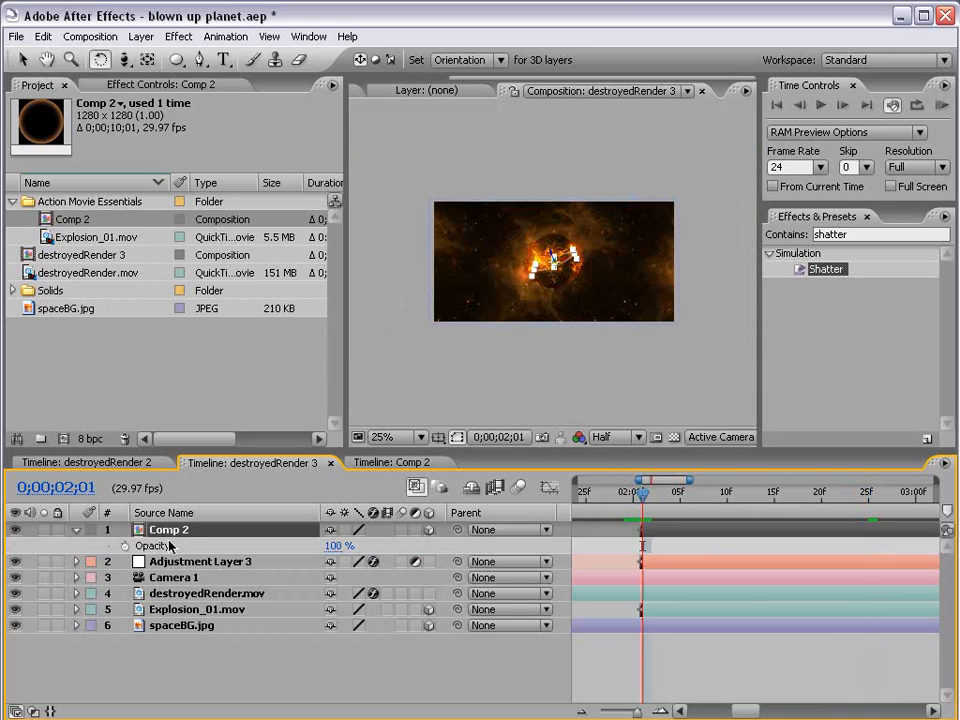
pyautogui.hotkey('shift', 's')
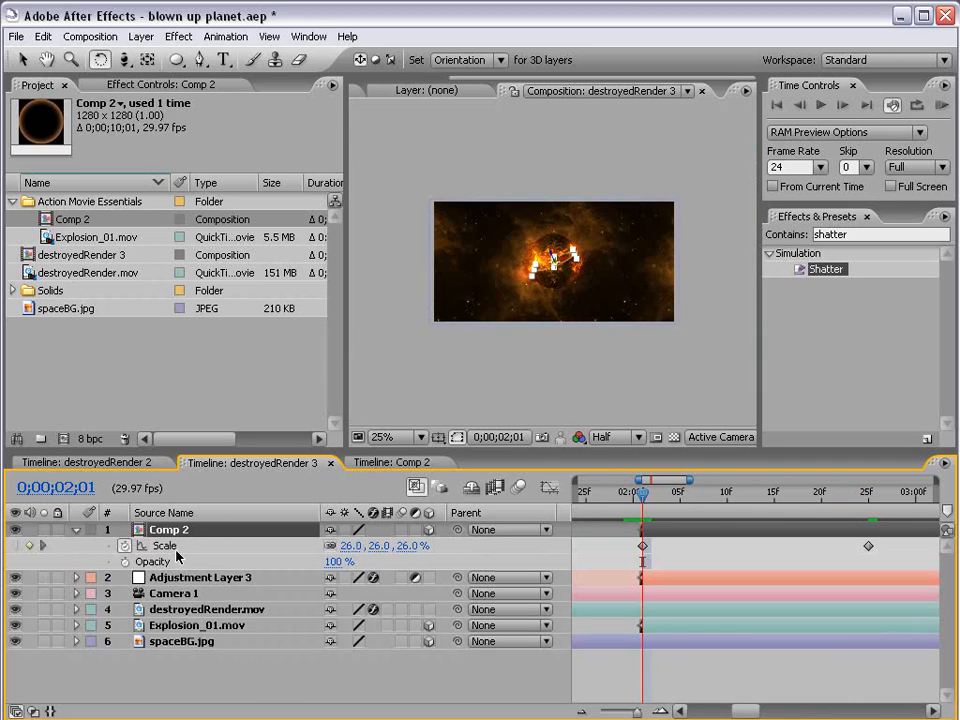
pyautogui.click(124, 562)
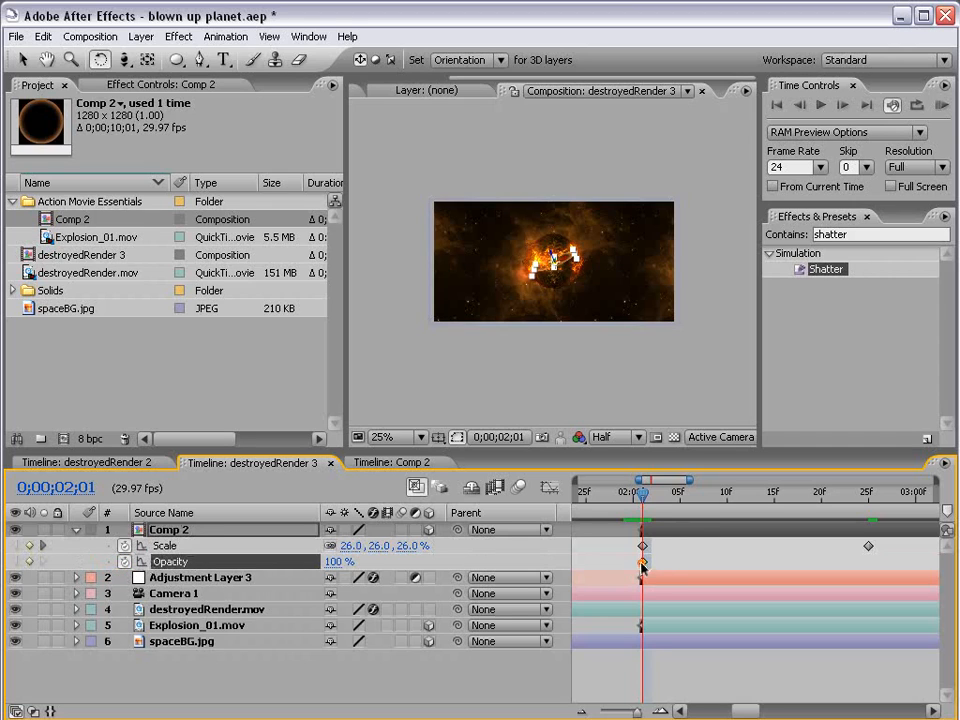
pyautogui.click(338, 562)
pyautogui.write('0')
pyautogui.press('Return')
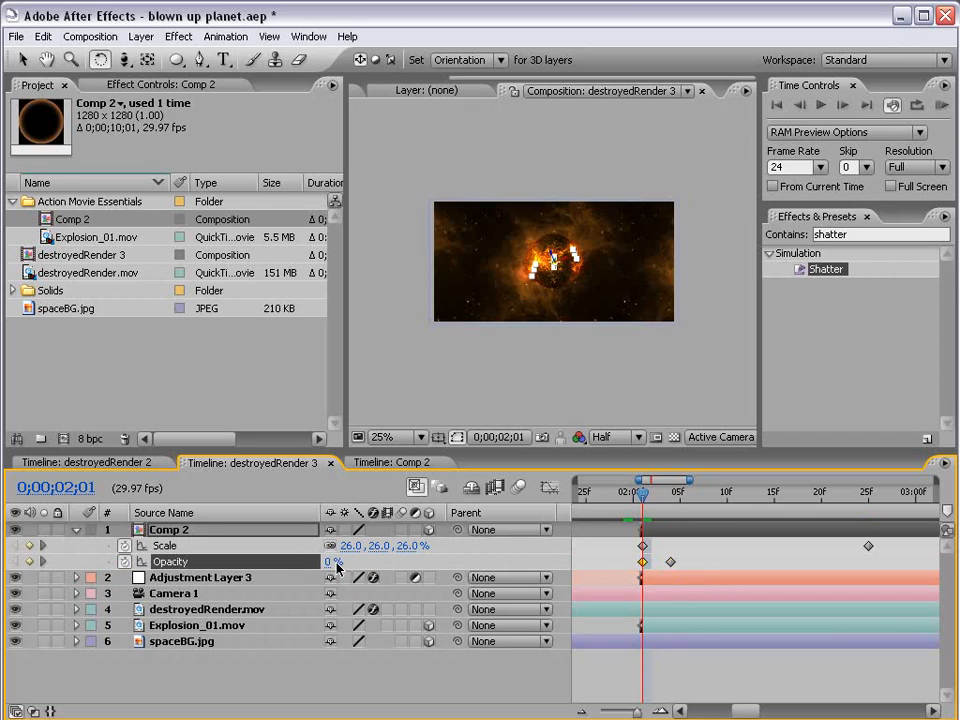
# - Fade Comp 2 out by holding 100% opacity at about 0;00;02;18 and setting 0% at 0;00;02;25
pyautogui.moveTo(646, 500); pyautogui.dragTo(803, 510)
pyautogui.click(28, 562)
pyautogui.moveTo(813, 500); pyautogui.dragTo(868, 497)
pyautogui.click(343, 562)
pyautogui.write('0')
pyautogui.press('Return')
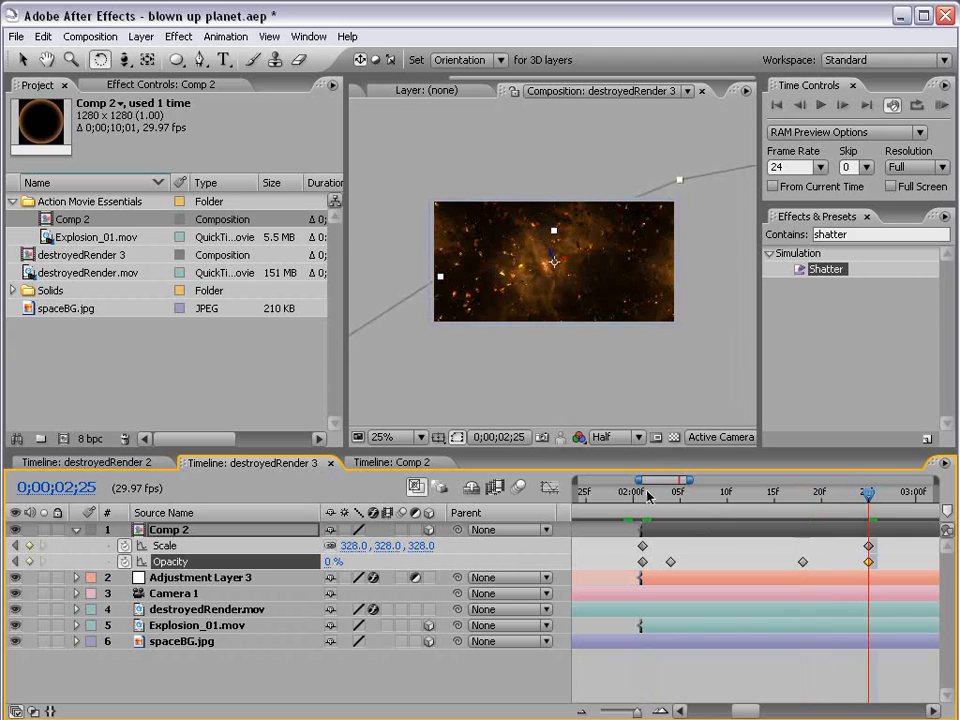
# - Start Comp 2's fade-out one frame earlier by moving its third Opacity keyframe to about 0;00;02;17, and check the ring at 0;00;02;08
pyautogui.click(644, 495)
pyautogui.moveTo(645, 494); pyautogui.dragTo(868, 497)
pyautogui.click(791, 562)
pyautogui.moveTo(801, 562); pyautogui.dragTo(793, 562)
pyautogui.click(709, 494)
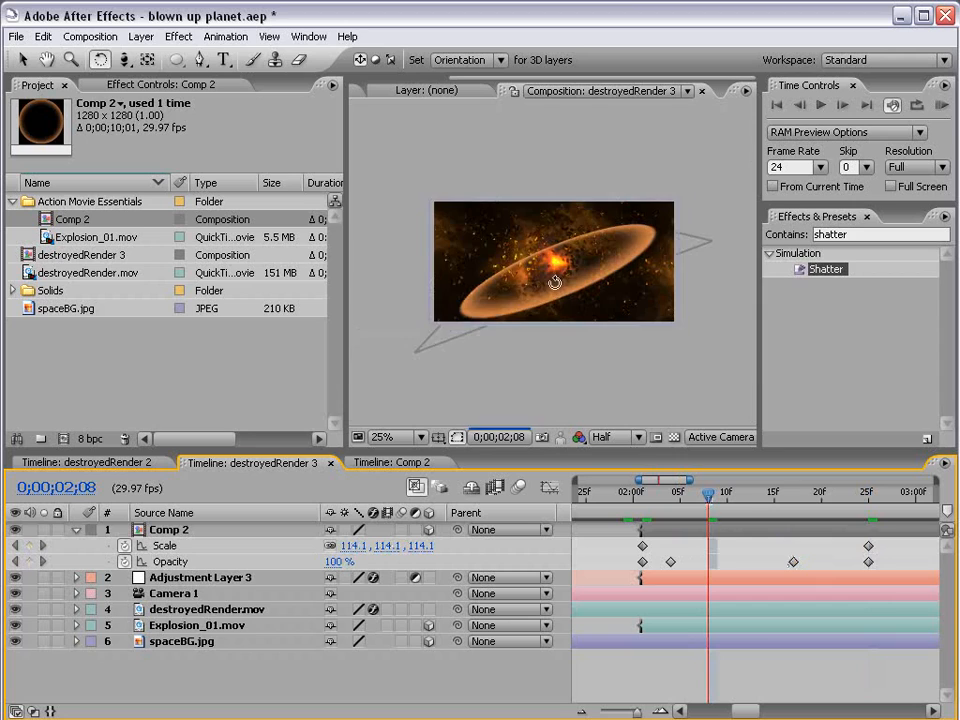
pyautogui.scroll(2, 553, 281)
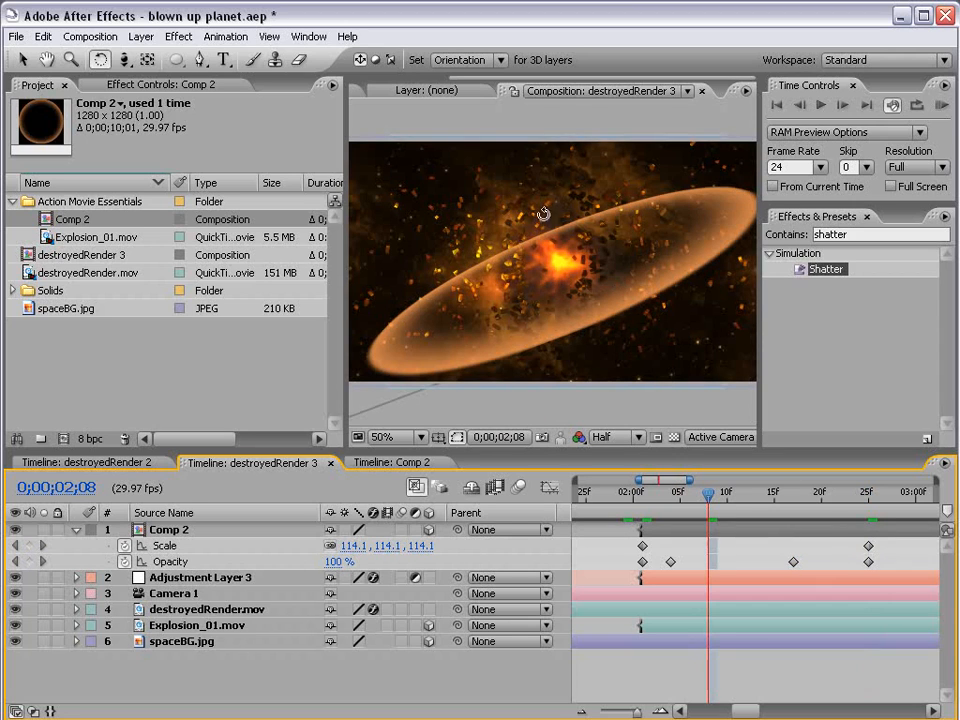
# - Collapse Comp 2's keyframed properties and add a comp-sized orange solid above the other layers while at 0;00;02;05
pyautogui.press('u')
pyautogui.moveTo(708, 493); pyautogui.dragTo(680, 495)
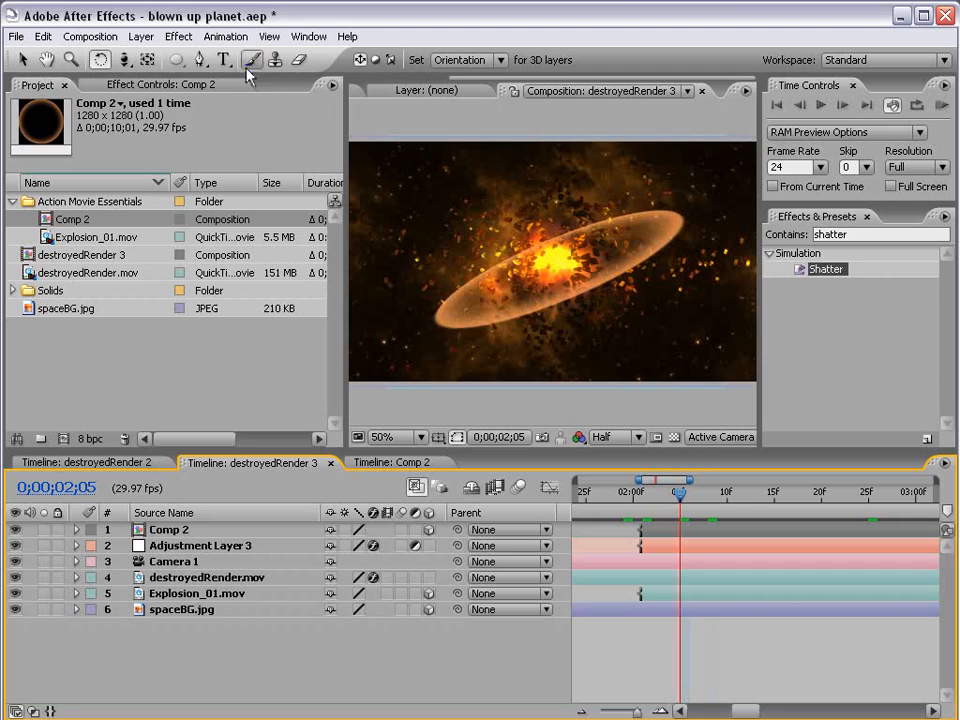
pyautogui.click(141, 36)
pyautogui.moveTo(205, 57)
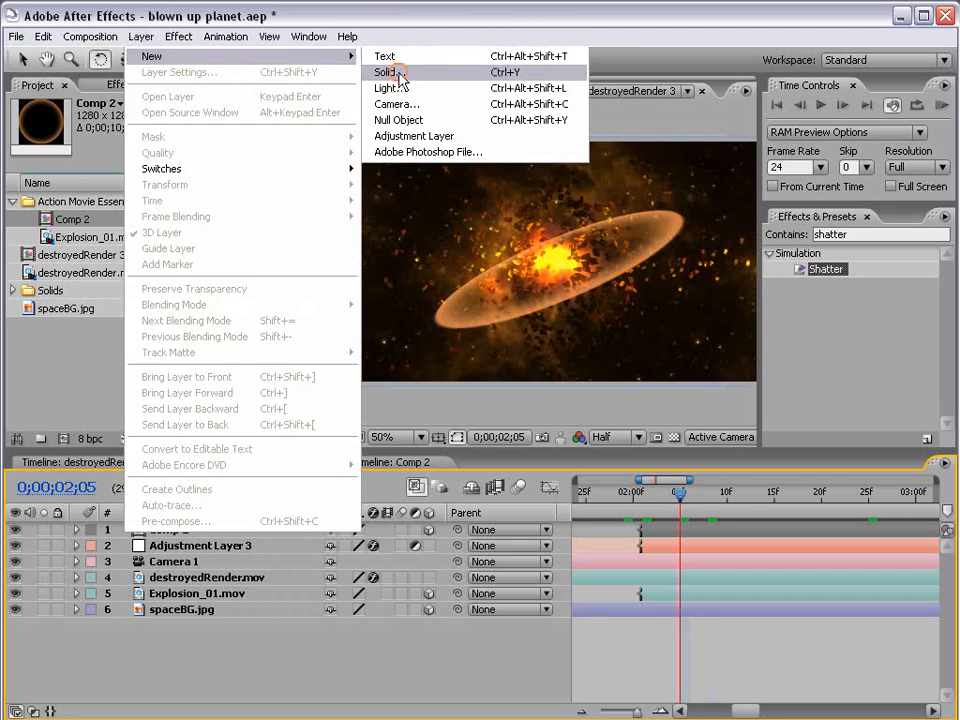
pyautogui.click(386, 72)
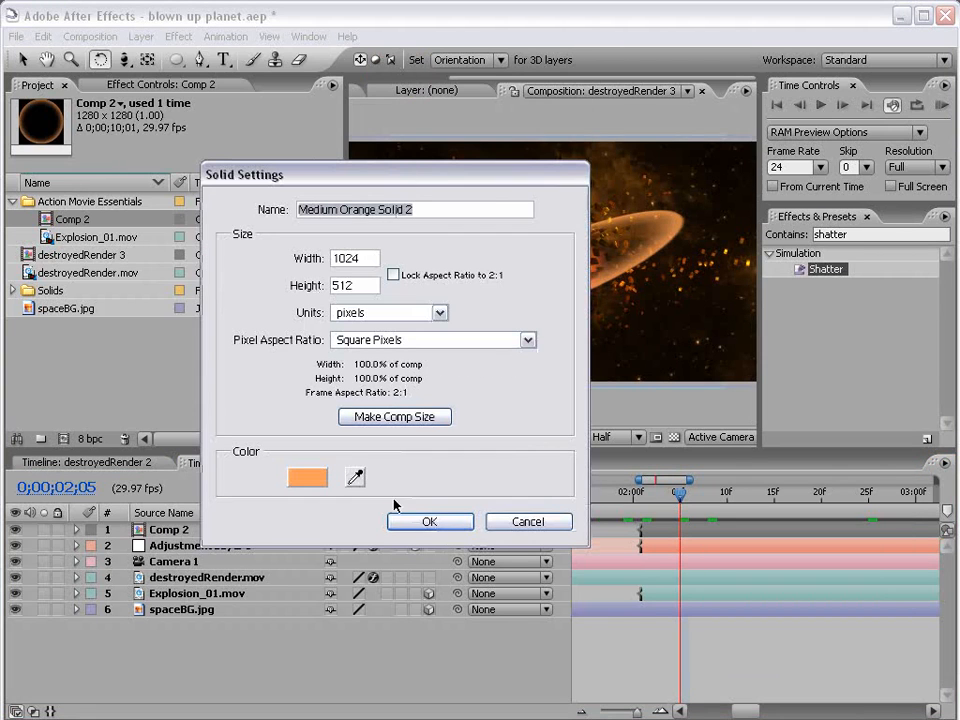
pyautogui.click(396, 417)
pyautogui.click(429, 521)
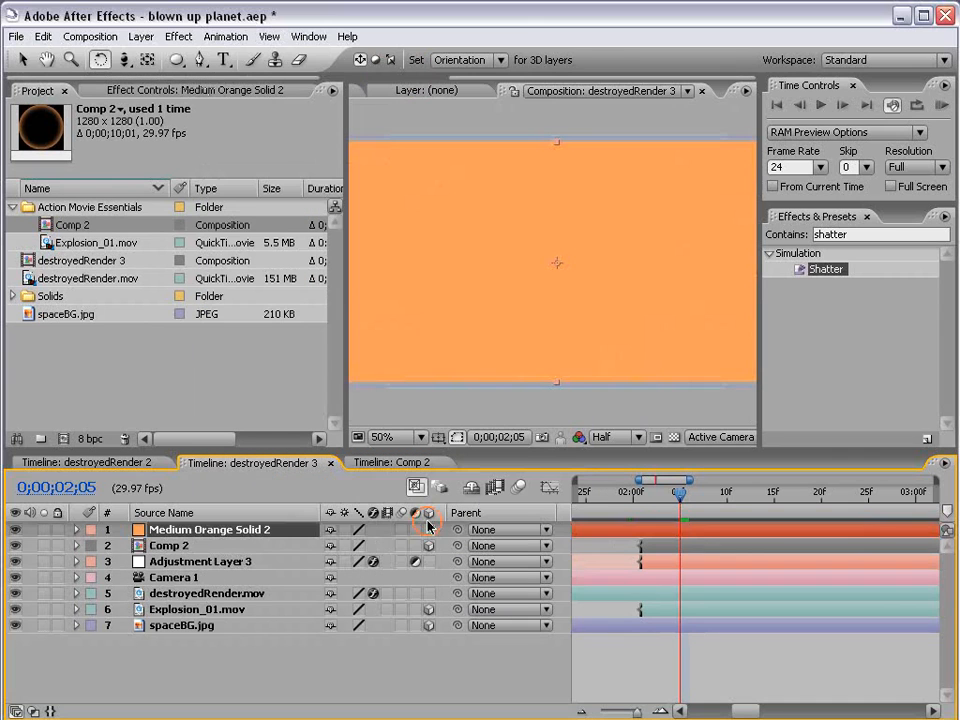
# - Hide the orange solid and draw a closed Pen mask on it around the explosion core and the ring's rear section
pyautogui.click(15, 529)
pyautogui.click(200, 59)
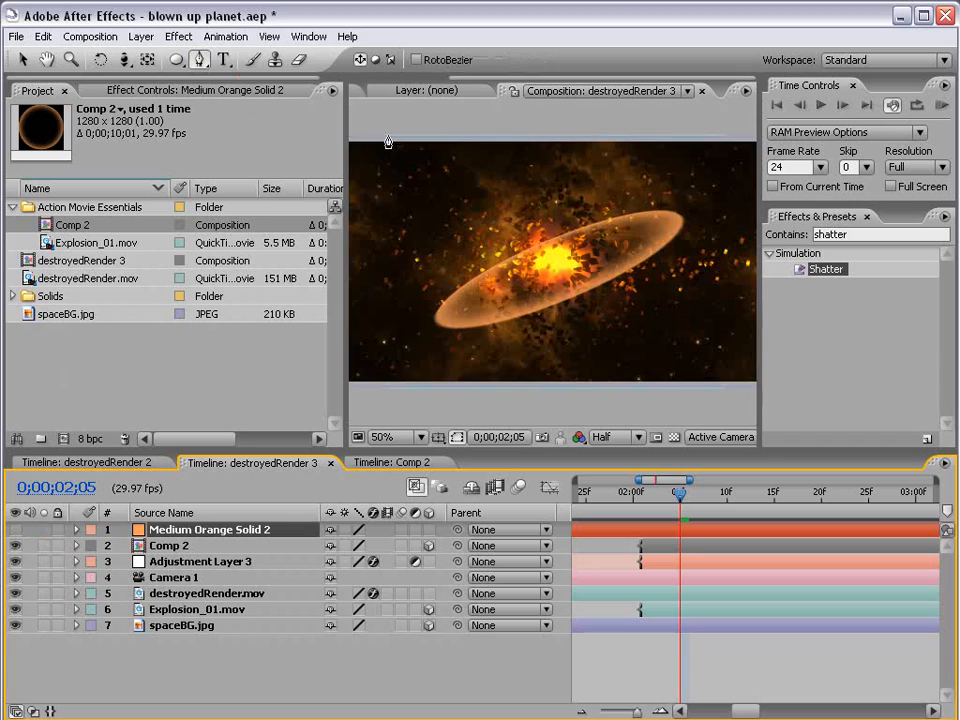
pyautogui.press('.')
pyautogui.click(638, 222)
pyautogui.moveTo(589, 179); pyautogui.dragTo(568, 179)
pyautogui.moveTo(466, 232); pyautogui.dragTo(465, 246)
pyautogui.click(480, 288)
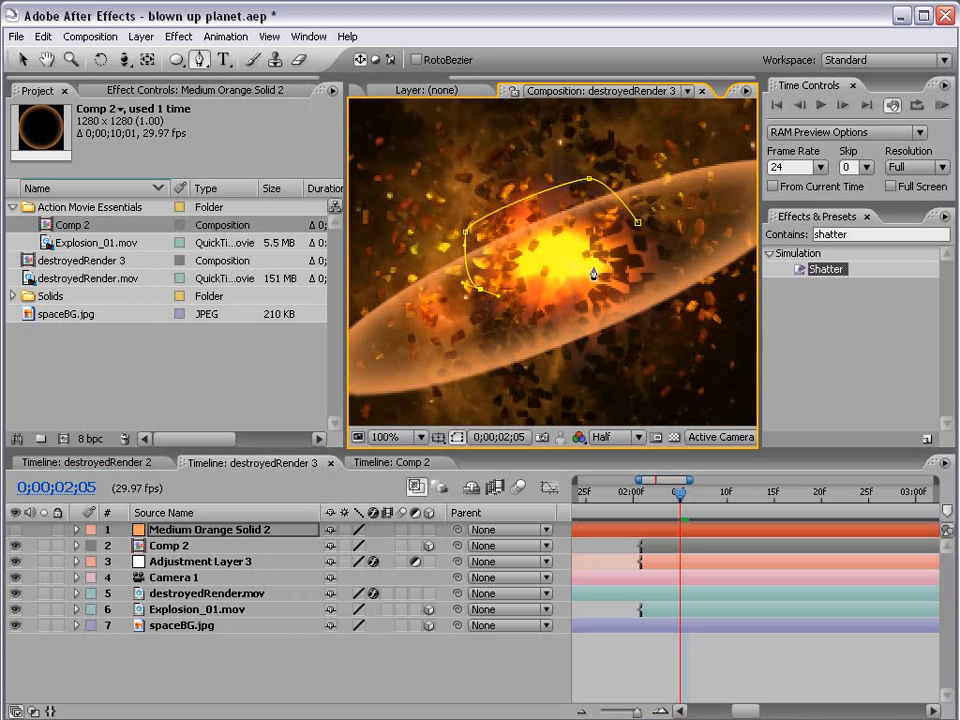
pyautogui.click(638, 222)
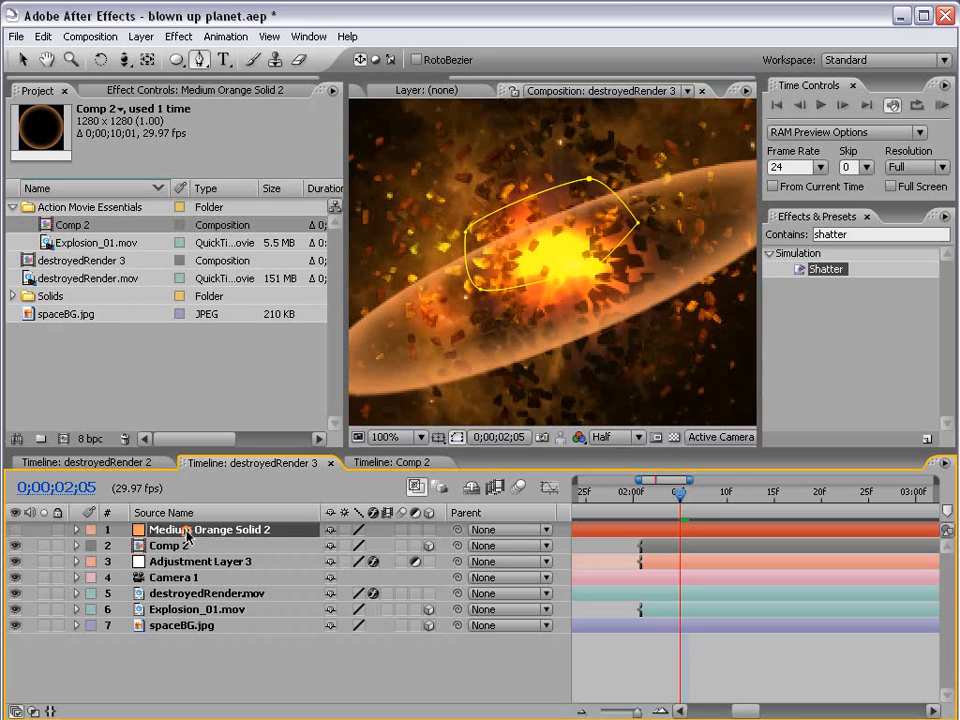
pyautogui.click(15, 530)
pyautogui.click(15, 530)
# - Set Comp 2's track matte to Alpha Inverted Matte "Medium Orange Solid 2" and keep the solid hidden
pyautogui.click(168, 546)
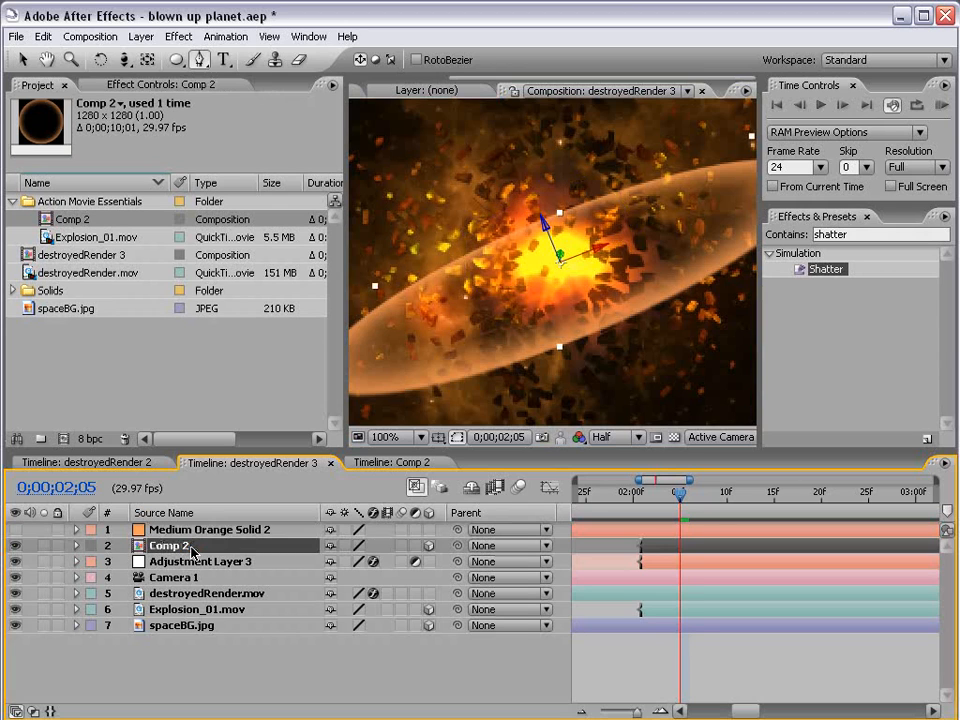
pyautogui.press('F4')
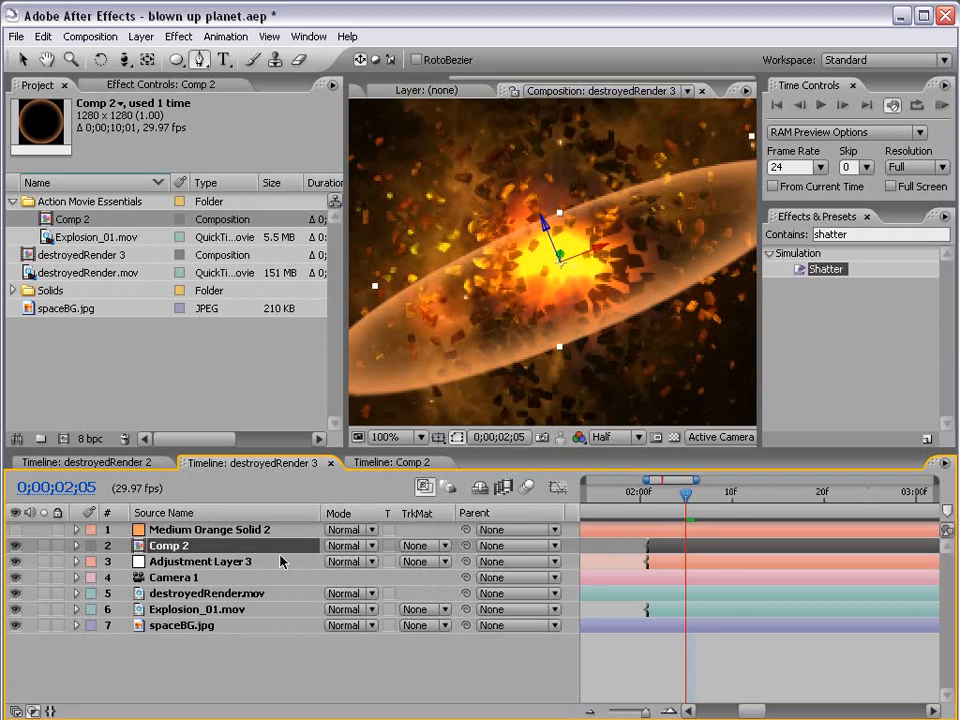
pyautogui.click(417, 550)
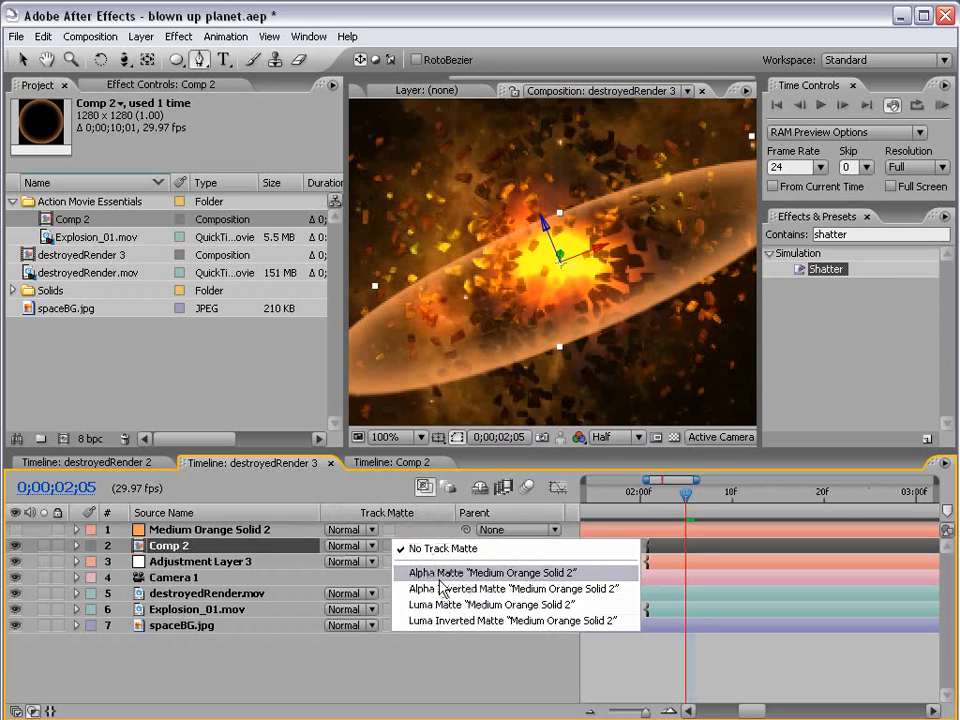
pyautogui.click(441, 588)
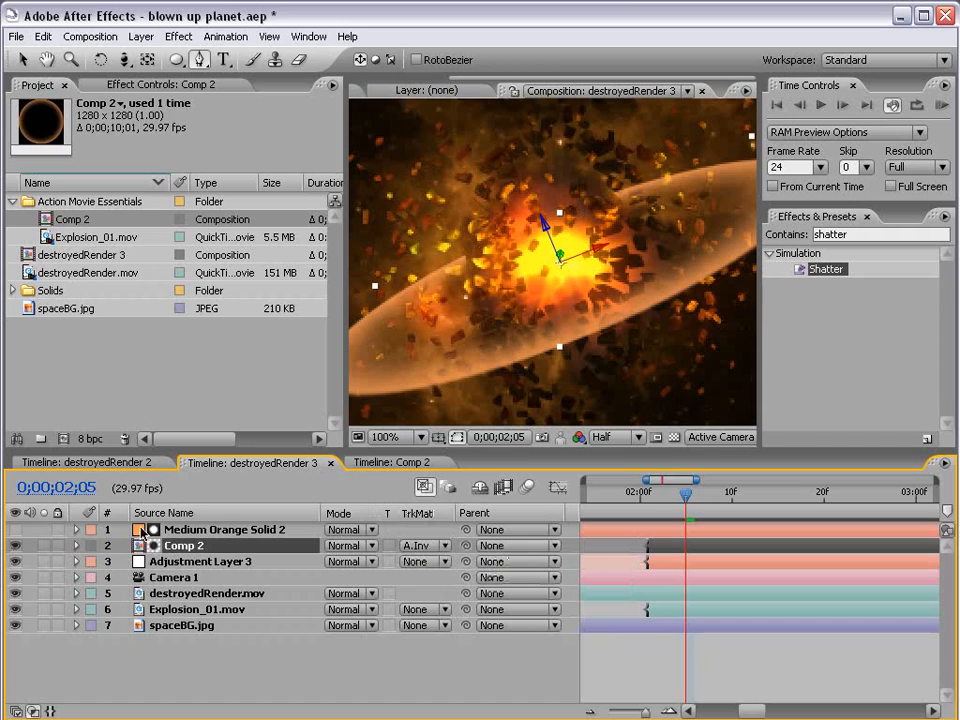
pyautogui.click(14, 531)
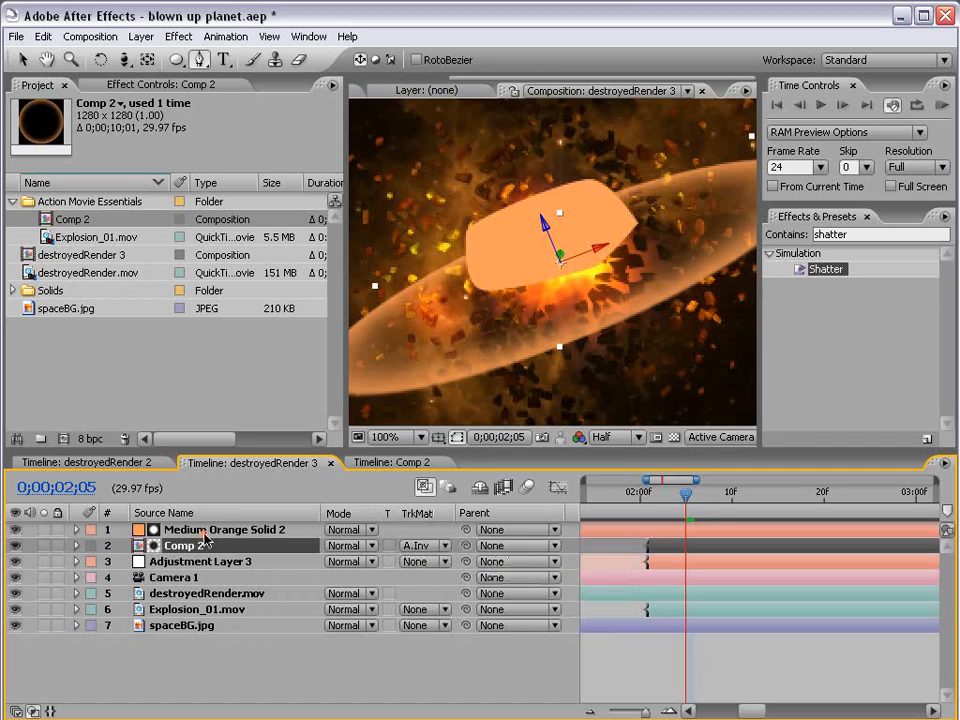
pyautogui.click(210, 530)
pyautogui.click(14, 534)
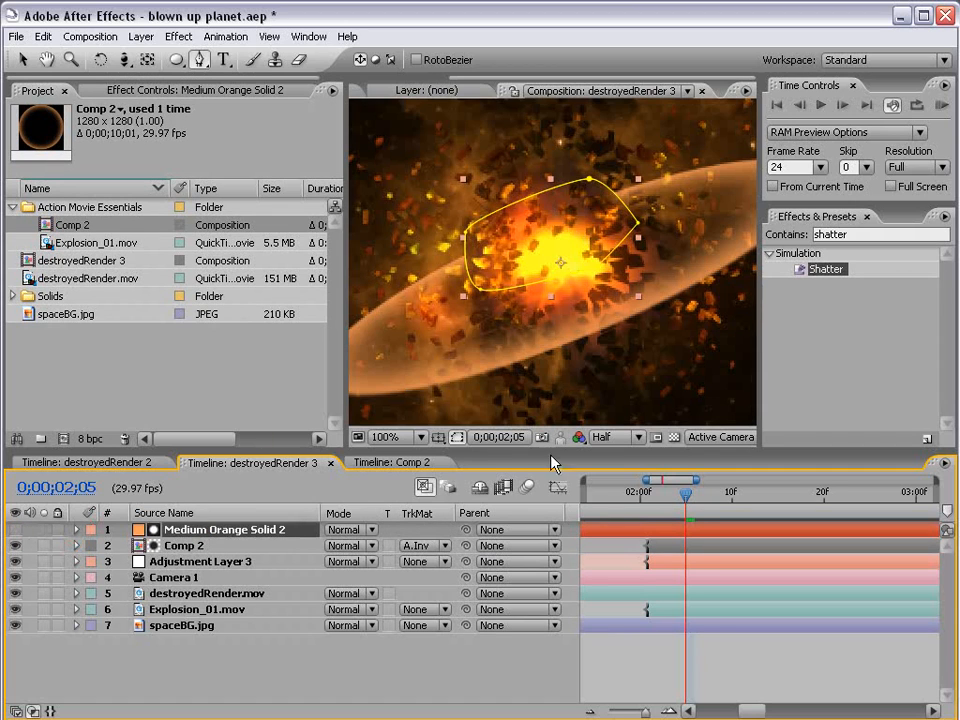
# - Set the orange solid's mask feather to 48 pixels to soften where the ring passes behind the explosion
pyautogui.click(653, 675)
pyautogui.click(220, 530)
pyautogui.press('f')
pyautogui.moveTo(345, 562); pyautogui.dragTo(393, 545)
pyautogui.click(634, 664)
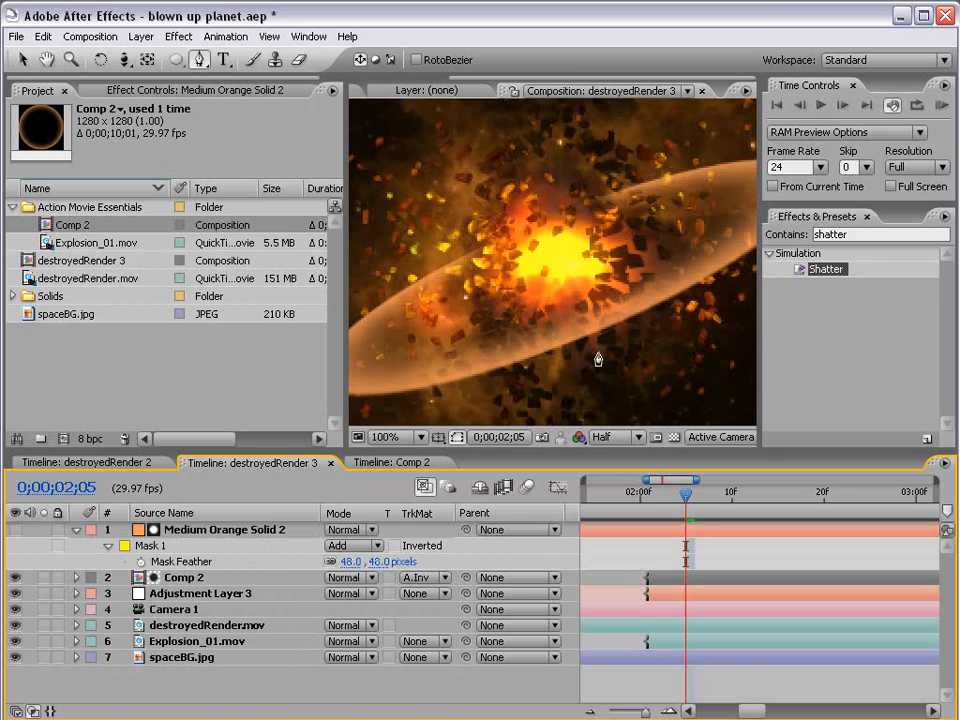
pyautogui.press('`')
pyautogui.press('`')
pyautogui.press(',')
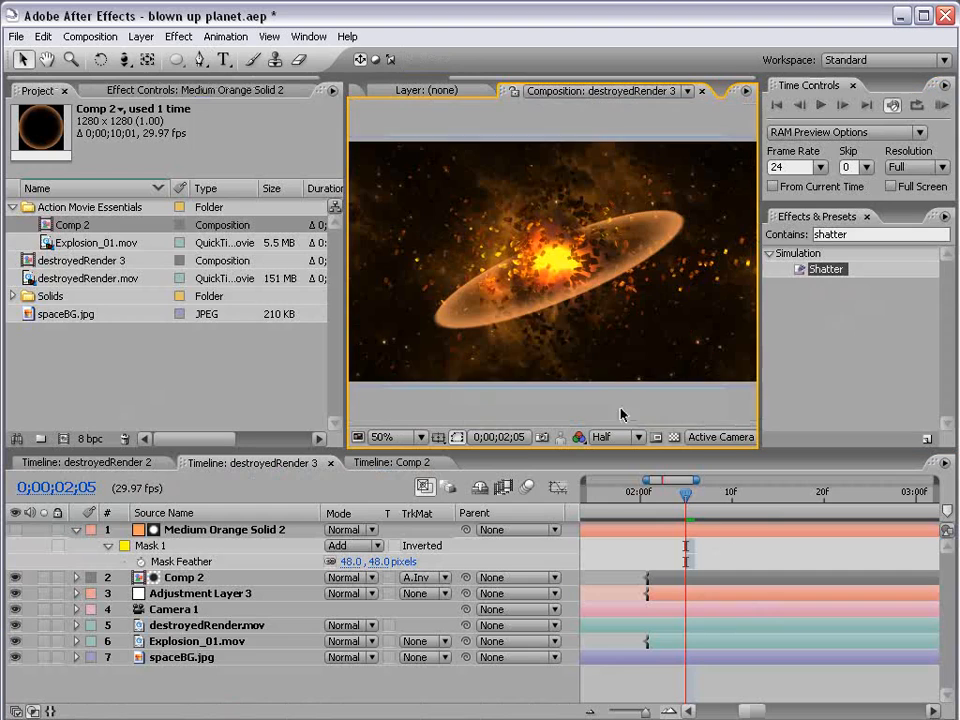
pyautogui.moveTo(660, 500); pyautogui.dragTo(686, 500)
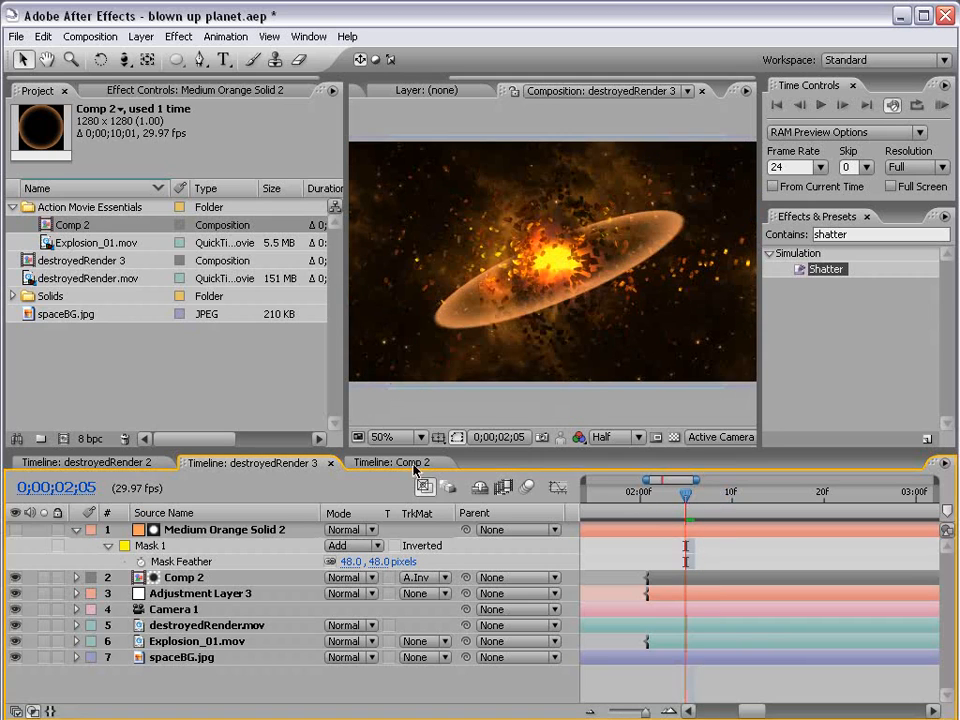
# - Apply a Glow effect to the Comp 2 ring layer with a glow radius of 247
pyautogui.click(76, 530)
pyautogui.click(188, 552)
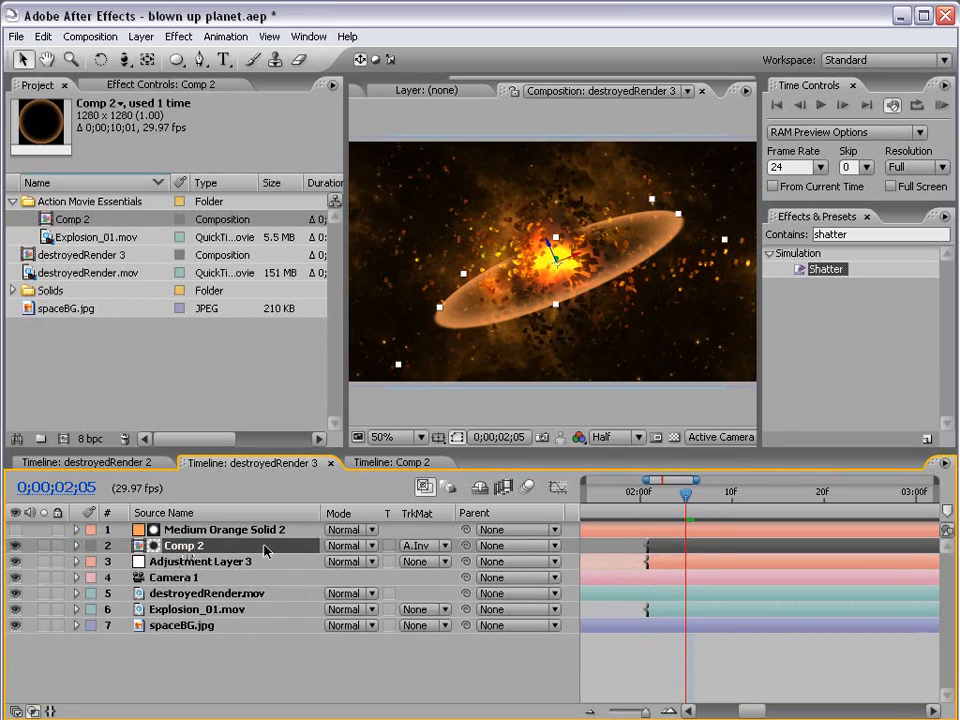
pyautogui.click(178, 36)
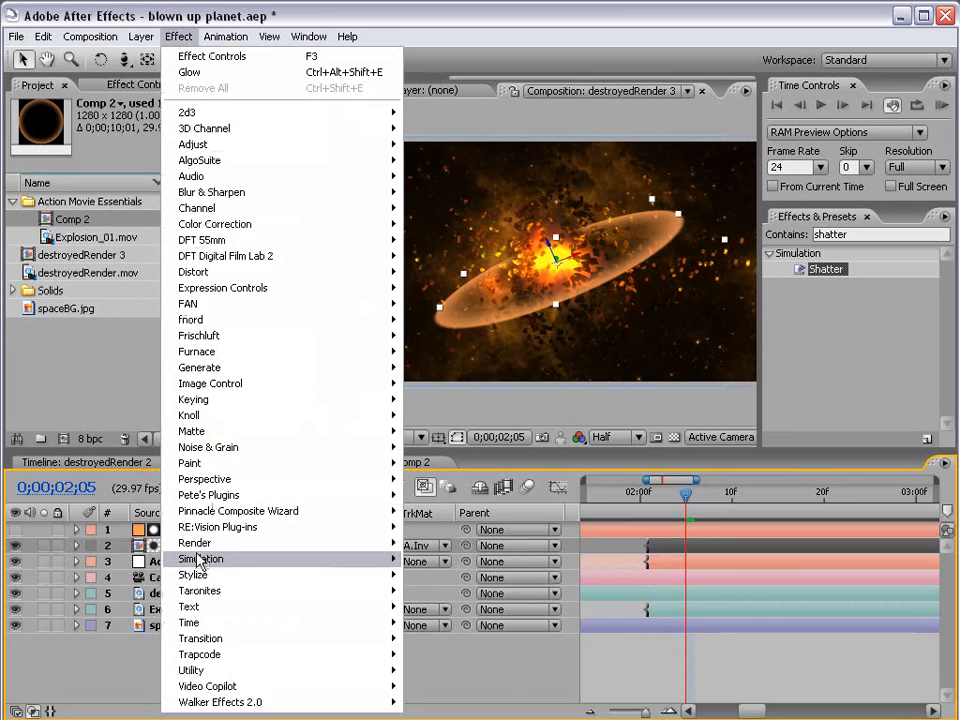
pyautogui.moveTo(240, 575)
pyautogui.click(445, 704)
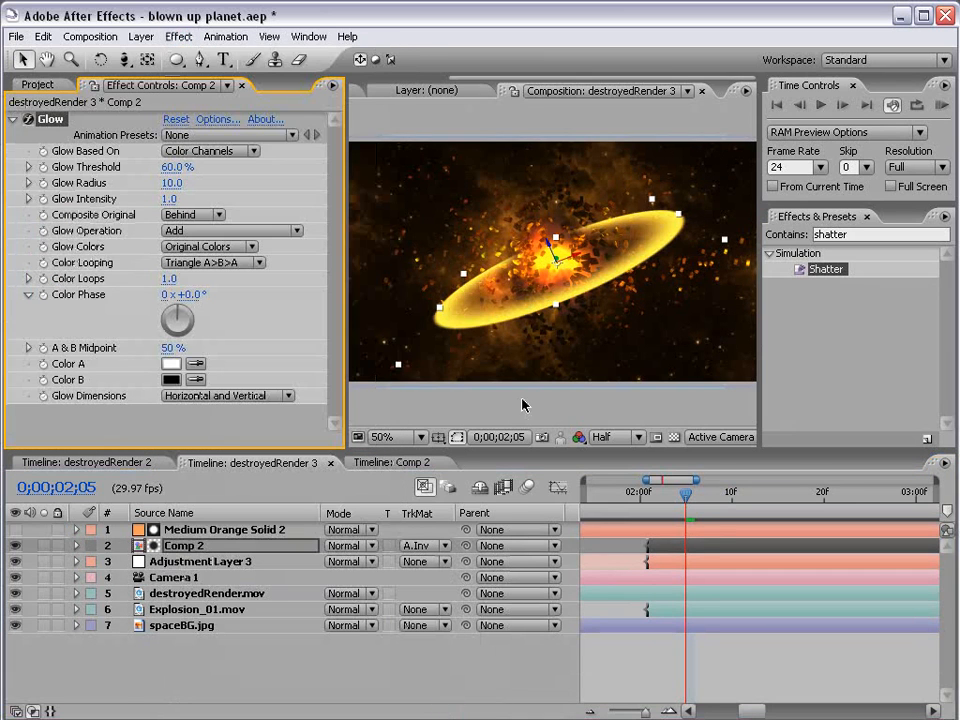
pyautogui.moveTo(172, 183); pyautogui.dragTo(405, 174)
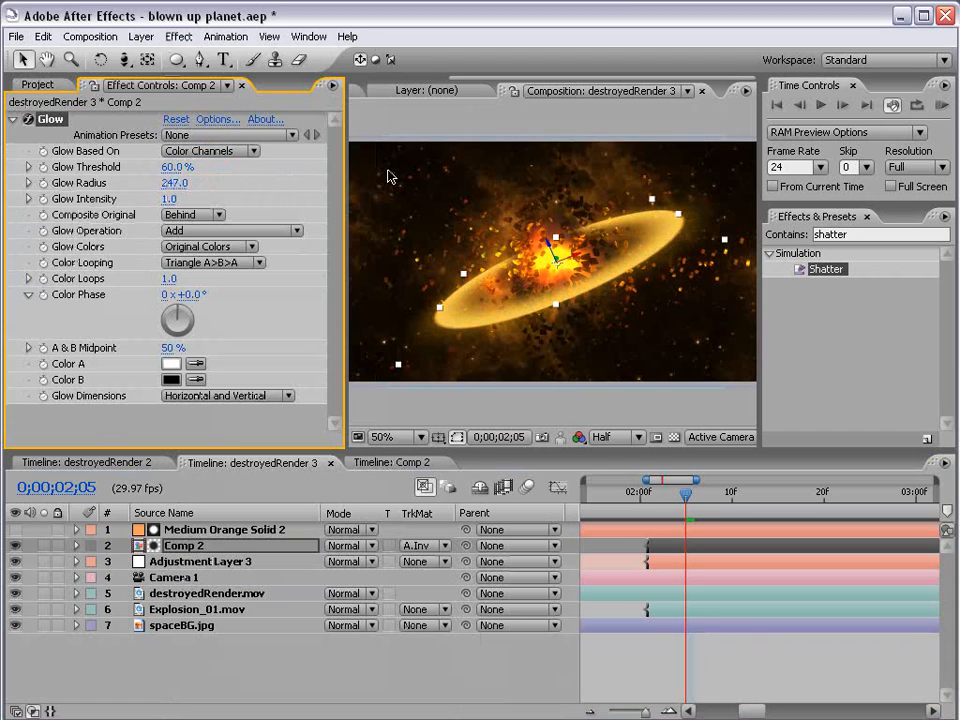
# - Set Comp 2's blending mode to Add, check the ring enlarged, and show the whole composition duration in the timeline
pyautogui.click(345, 545)
pyautogui.click(350, 690)
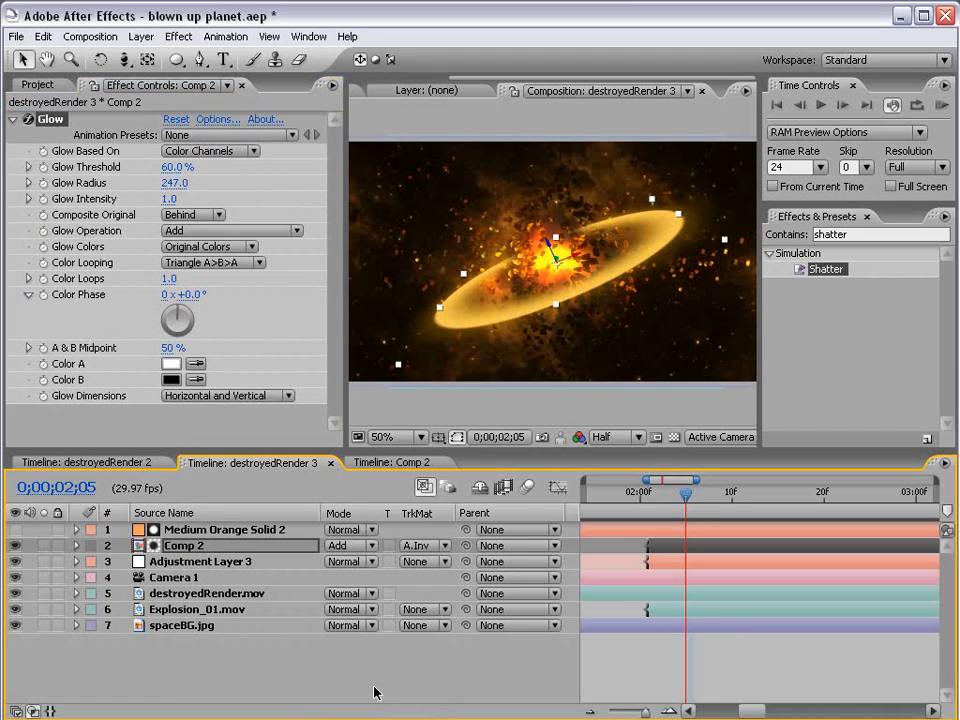
pyautogui.press('`')
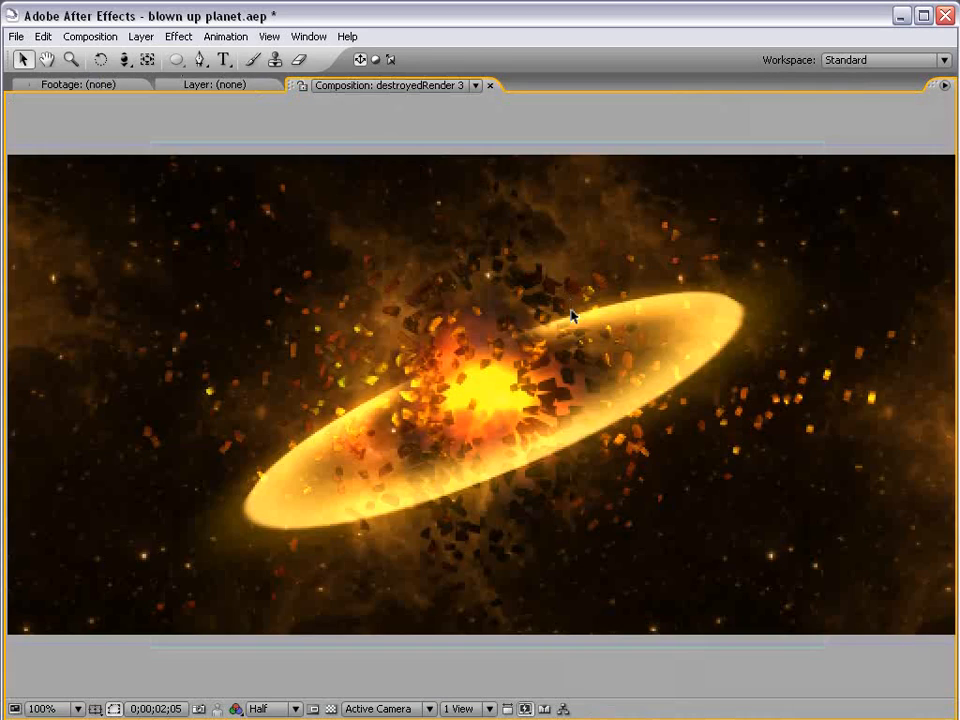
pyautogui.press('`')
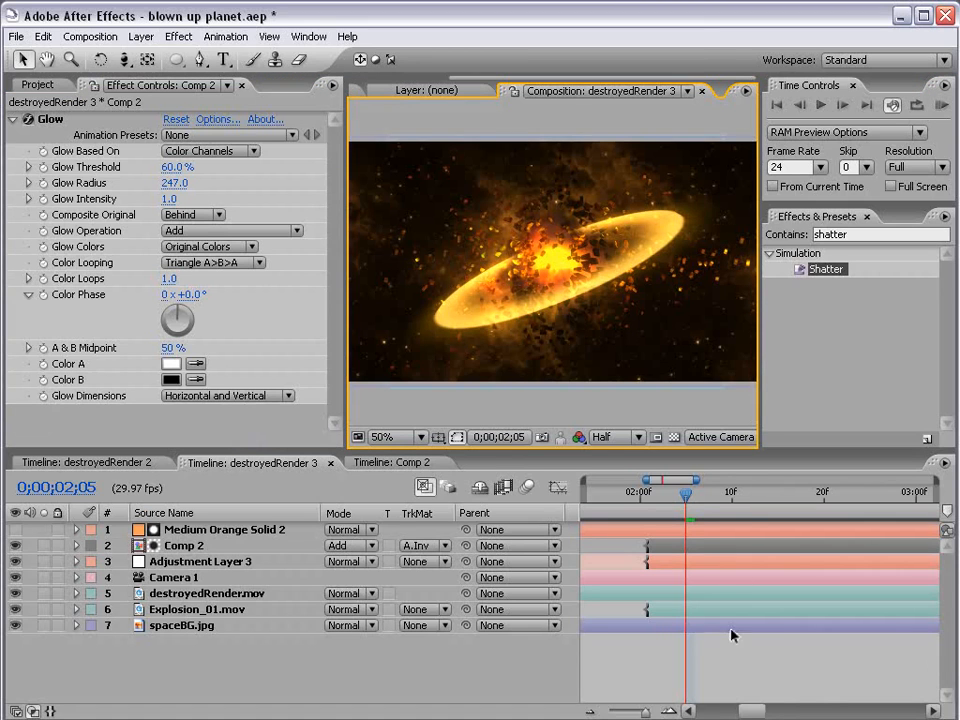
pyautogui.press(';')
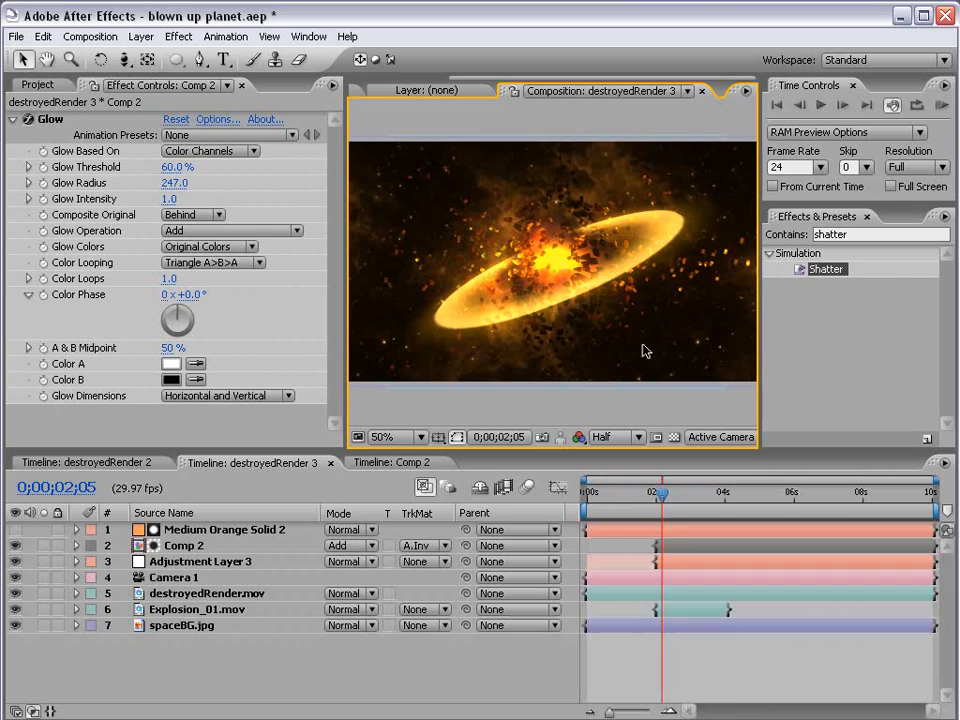
# - RAM preview the explosion from 0;00;01;12 with a frame skip of 1, and set the preview resolution to Half
pyautogui.press('KP_0')
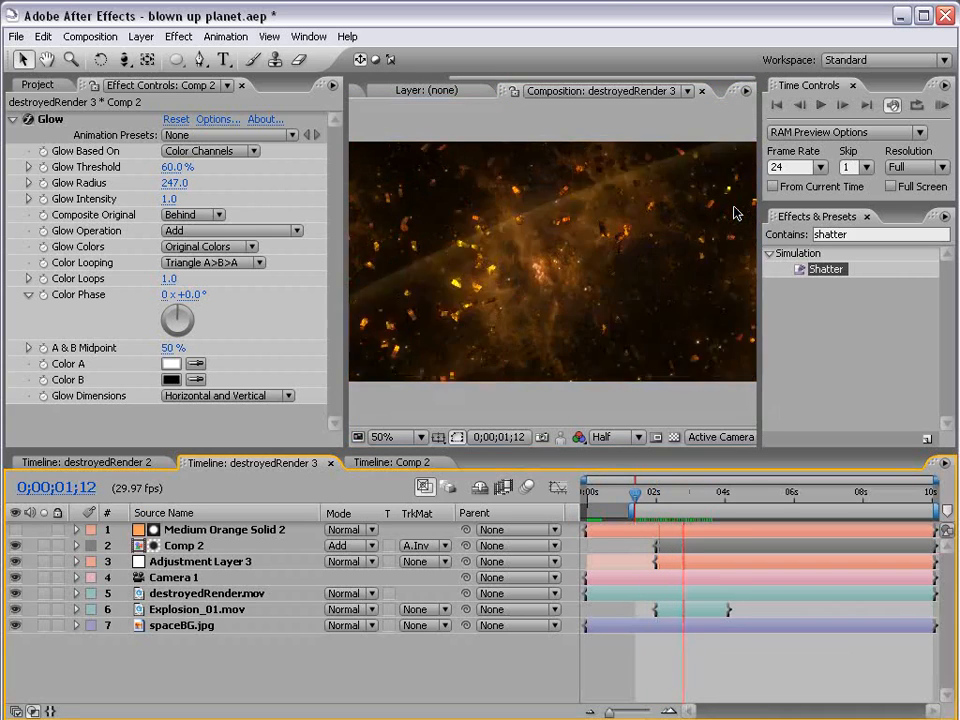
pyautogui.press('space')
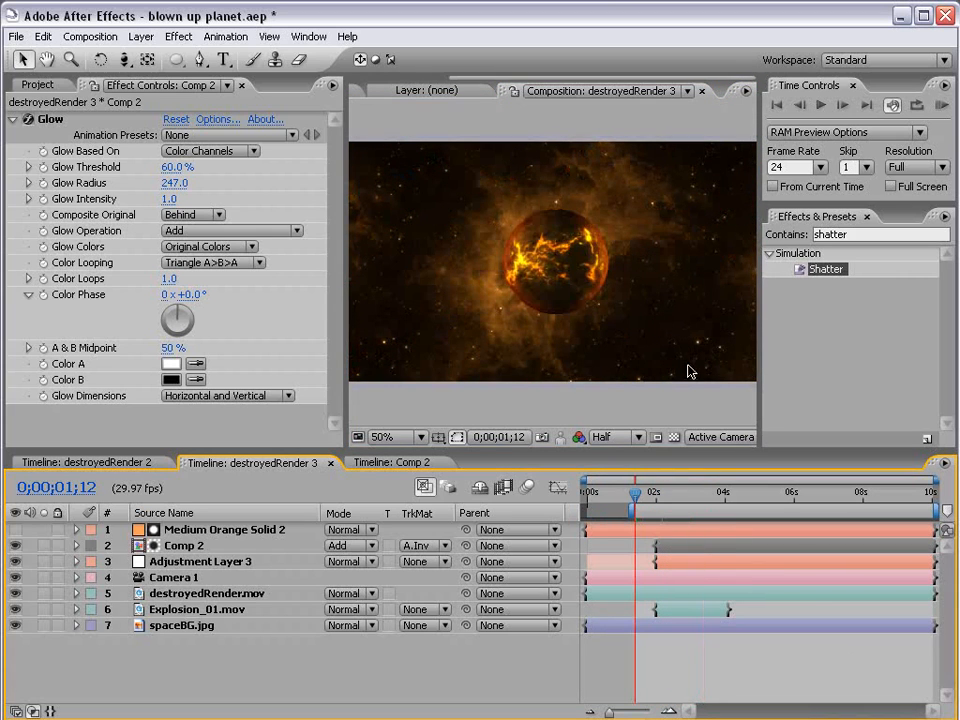
pyautogui.click(913, 167)
pyautogui.click(915, 223)
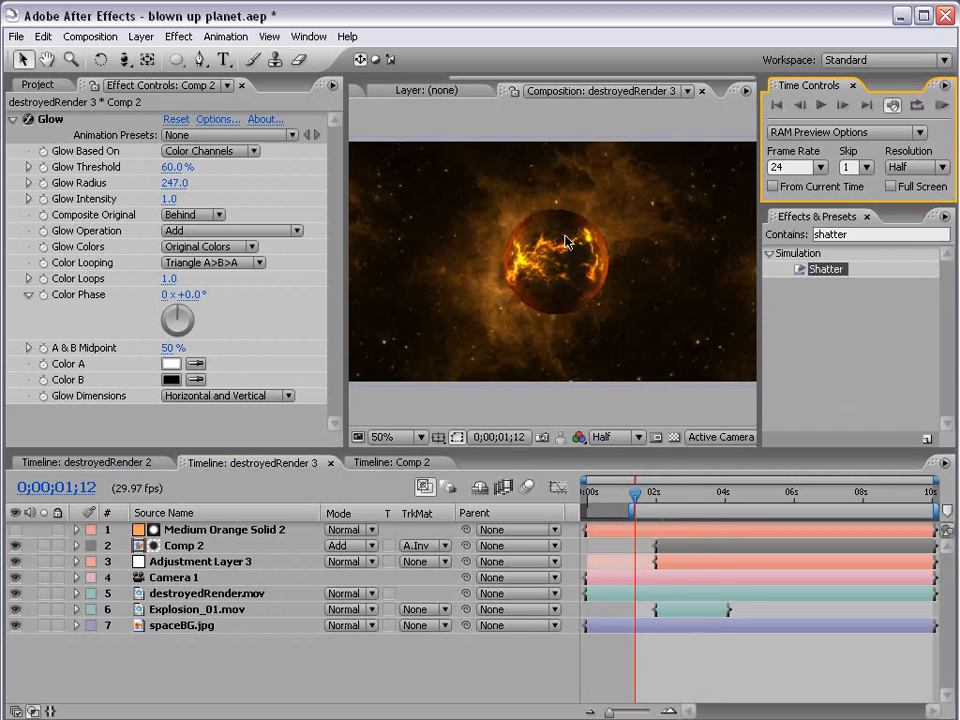
# - Move to 0;00;02;07 in destroyedRender 3 and add a new adjustment layer above all other layers
pyautogui.moveTo(657, 497)
pyautogui.mouseDown()
pyautogui.moveTo(682, 497)
pyautogui.moveTo(665, 497)
pyautogui.mouseUp()
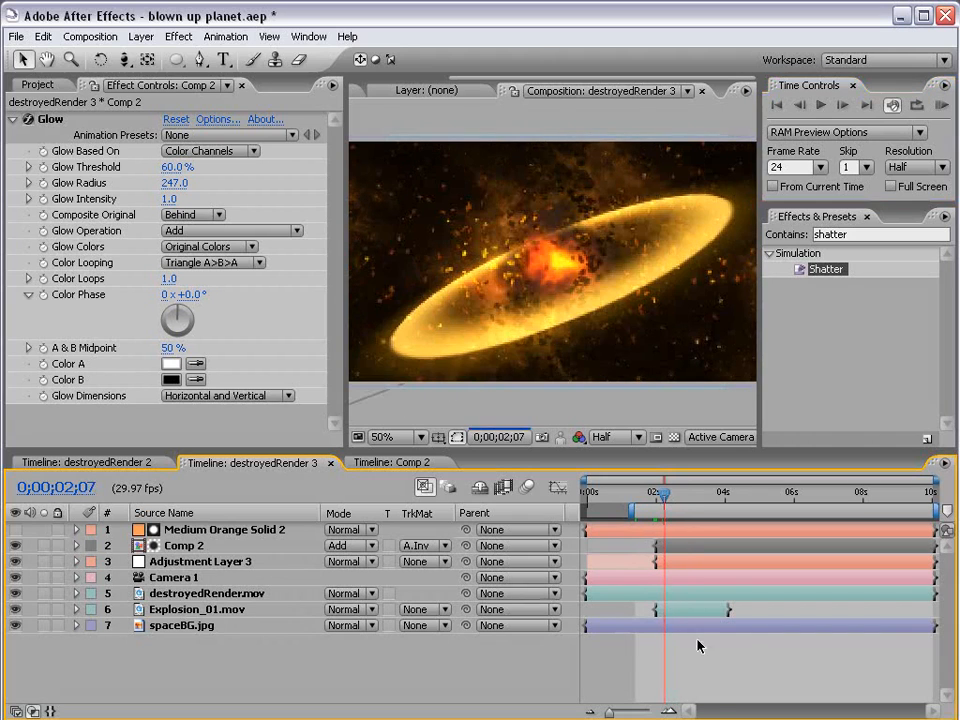
pyautogui.click(140, 37)
pyautogui.moveTo(145, 57)
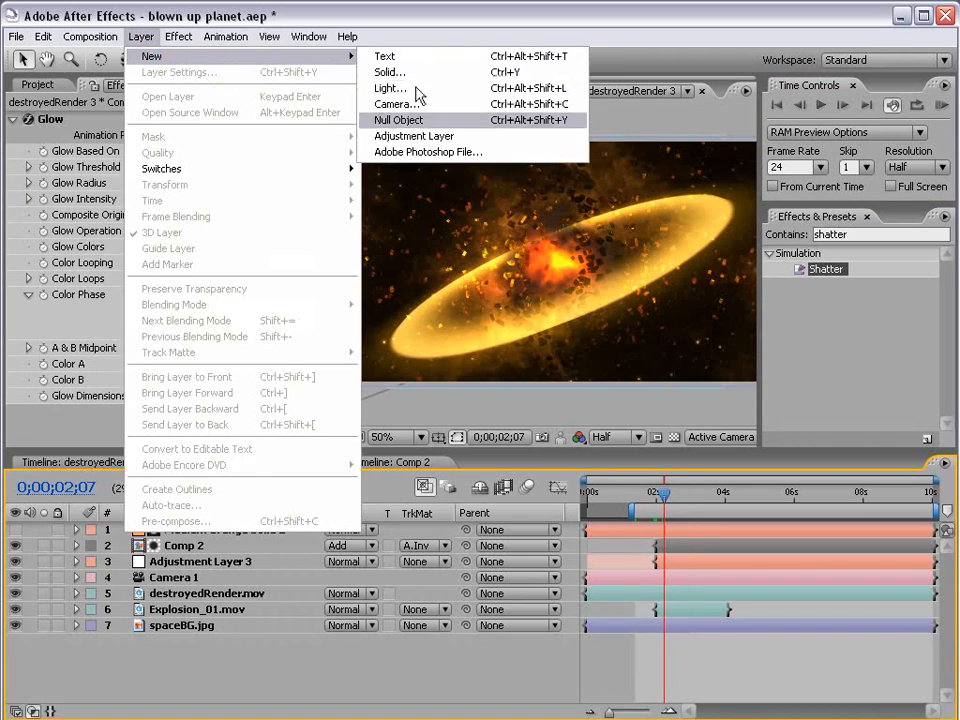
pyautogui.click(403, 135)
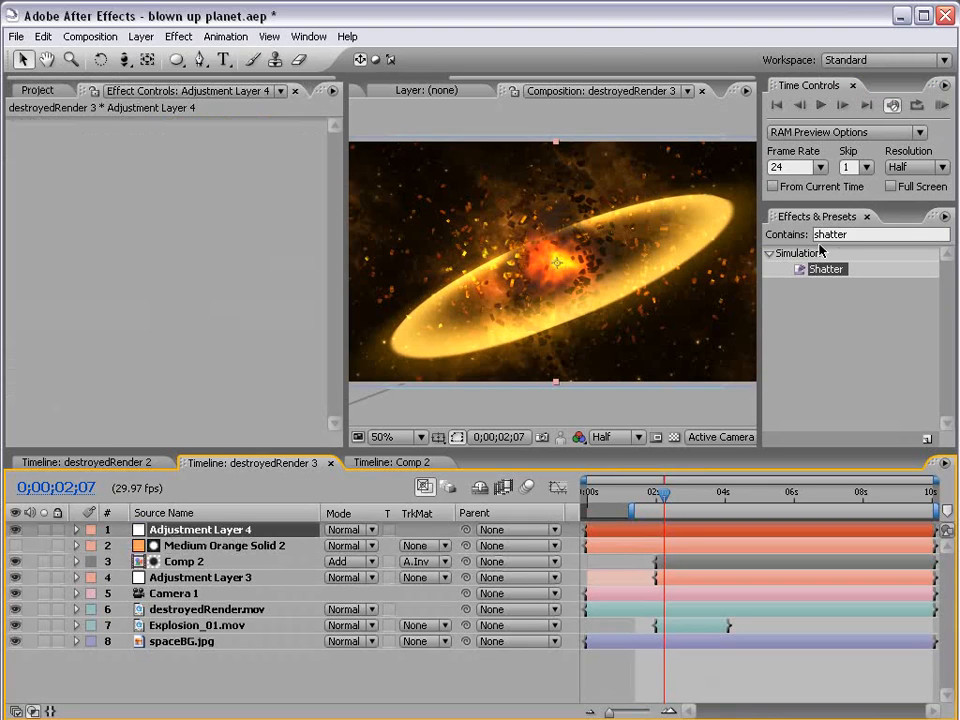
# - Find CC Force Motion Blur, apply it to the new adjustment layer, and check the blurred debris and ring enlarged
pyautogui.moveTo(856, 236); pyautogui.dragTo(759, 242)
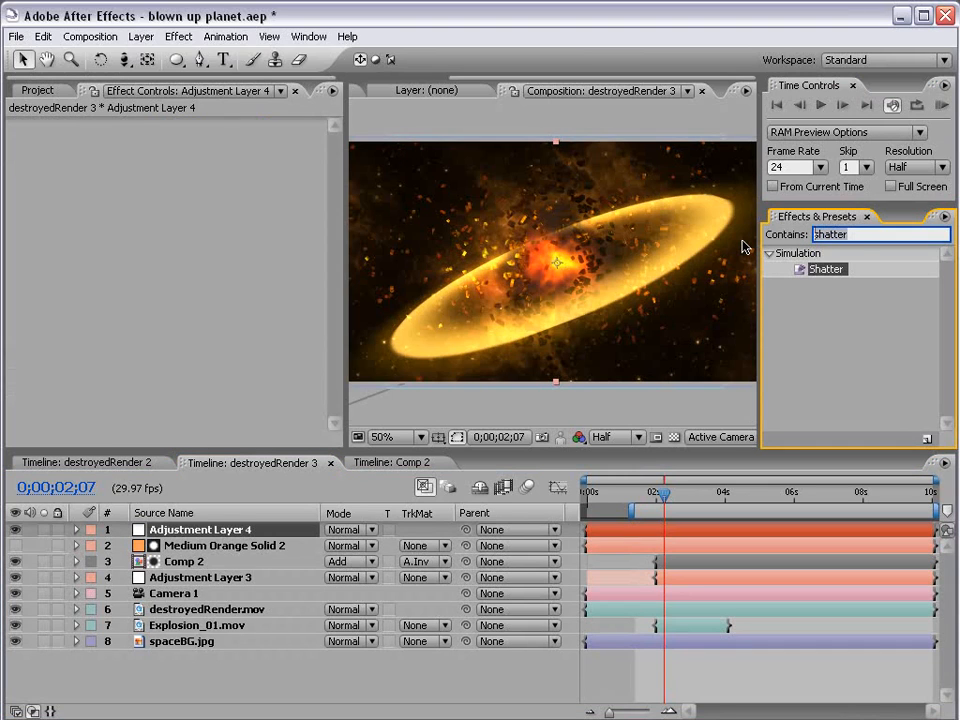
pyautogui.write('cc force')
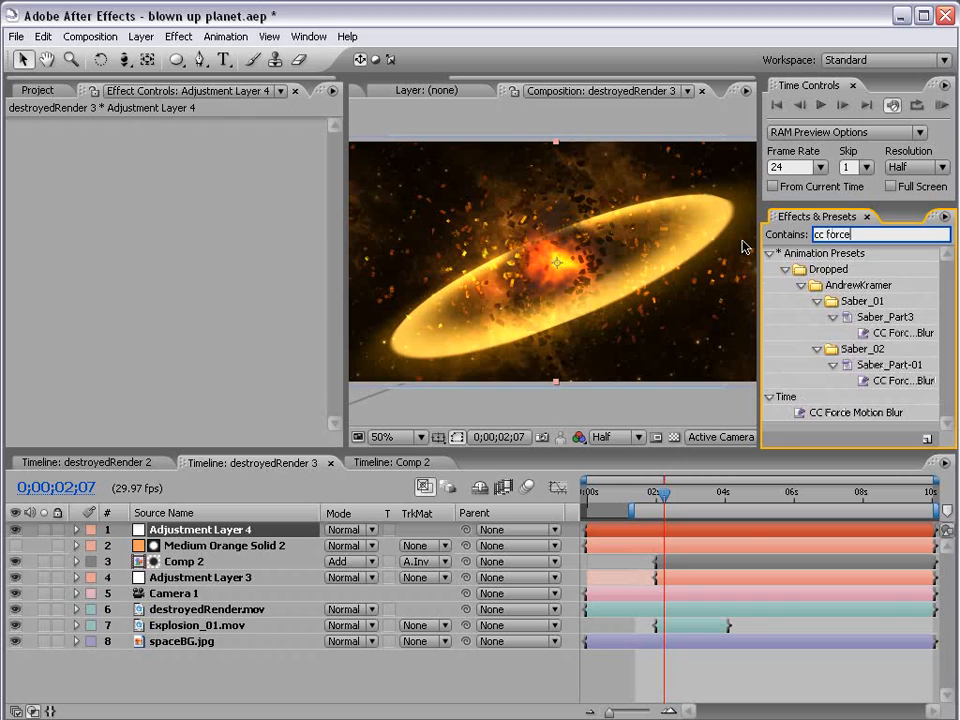
pyautogui.moveTo(898, 412); pyautogui.dragTo(628, 532)
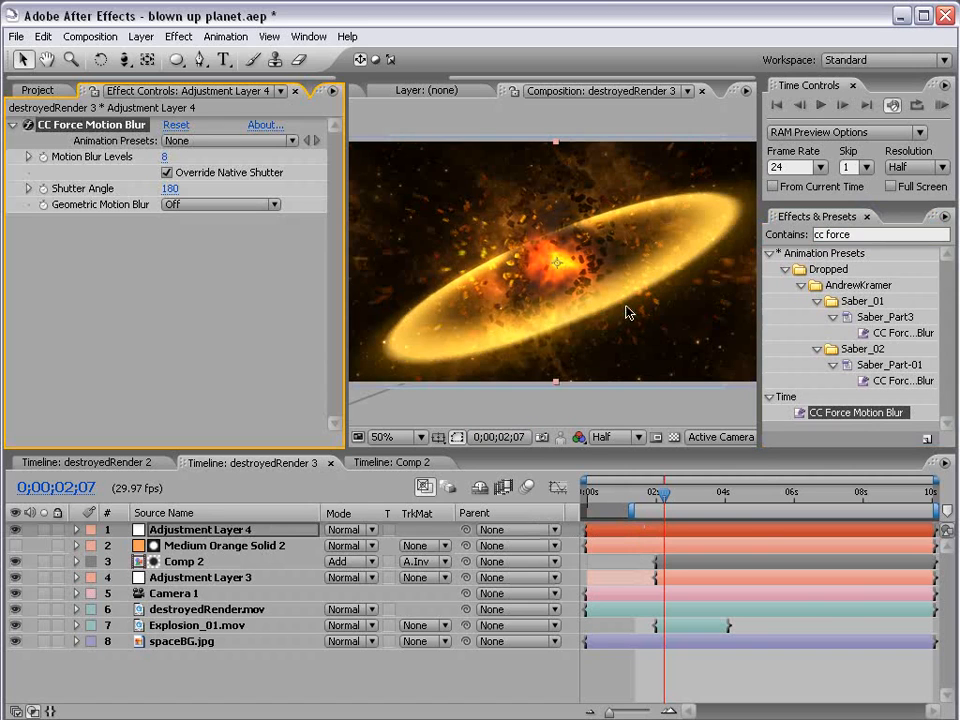
pyautogui.press('`')
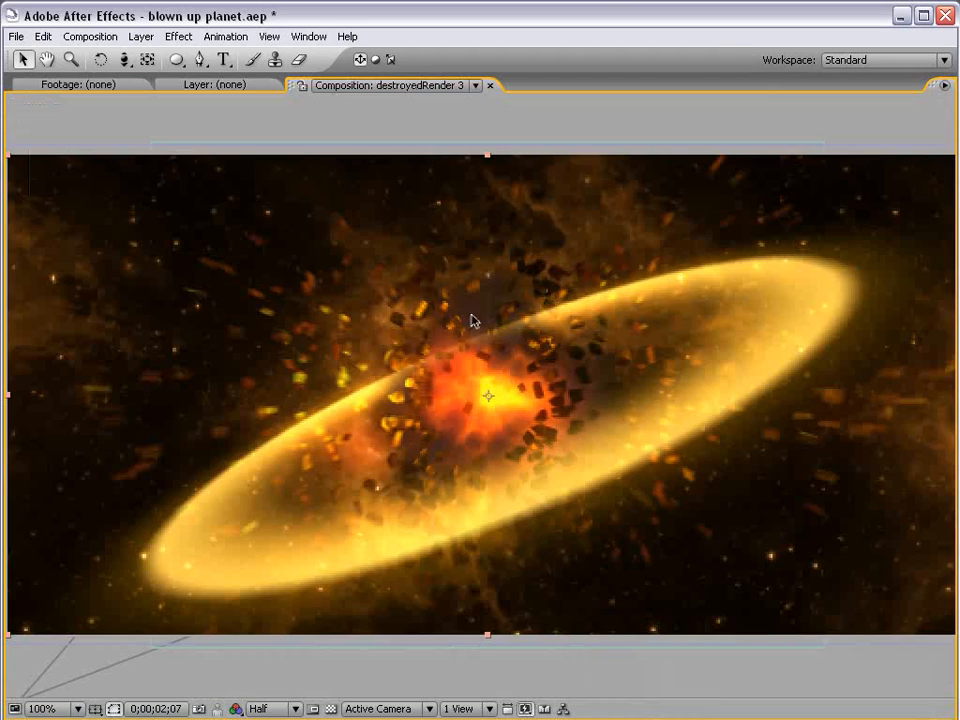
pyautogui.press('`')
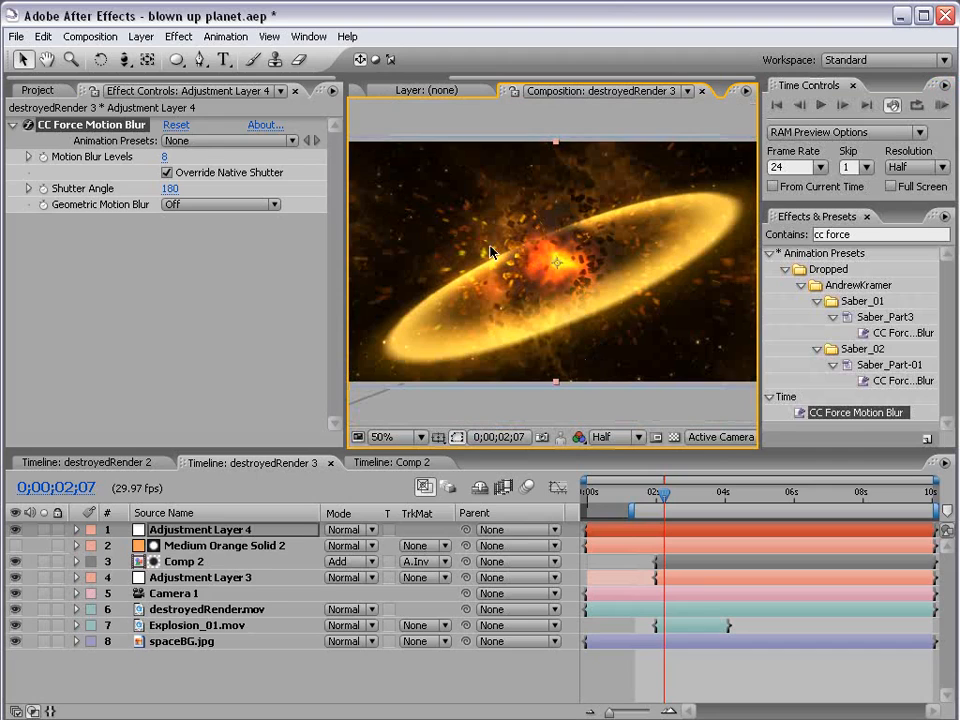
# - Set the CC Force Motion Blur's Motion Blur Levels to 5 and deselect the adjustment layer
pyautogui.click(165, 157)
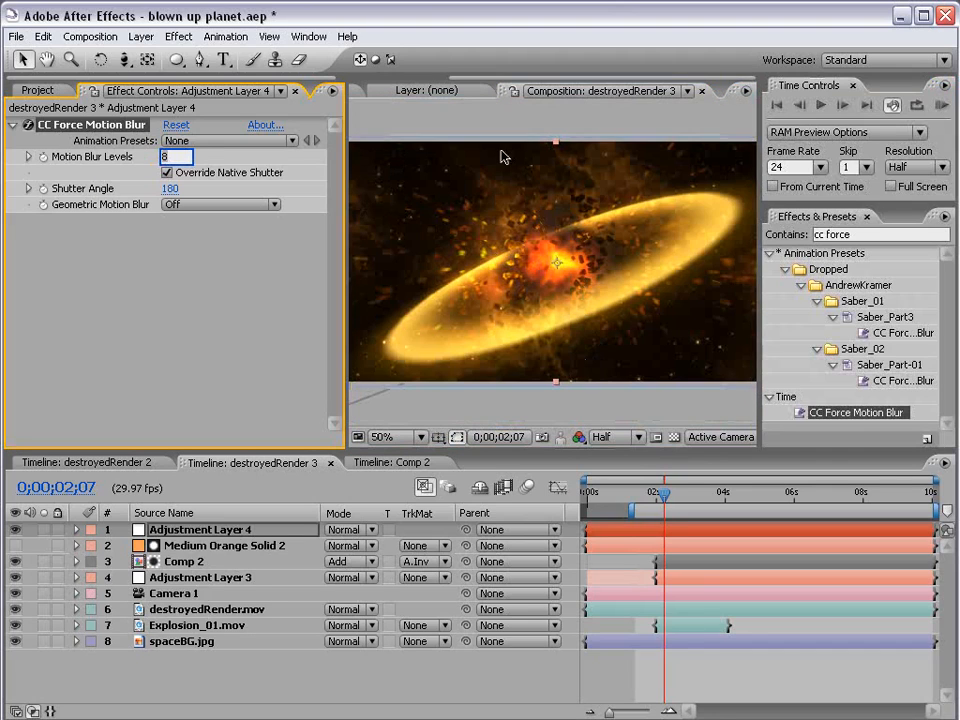
pyautogui.write('5')
pyautogui.press('Return')
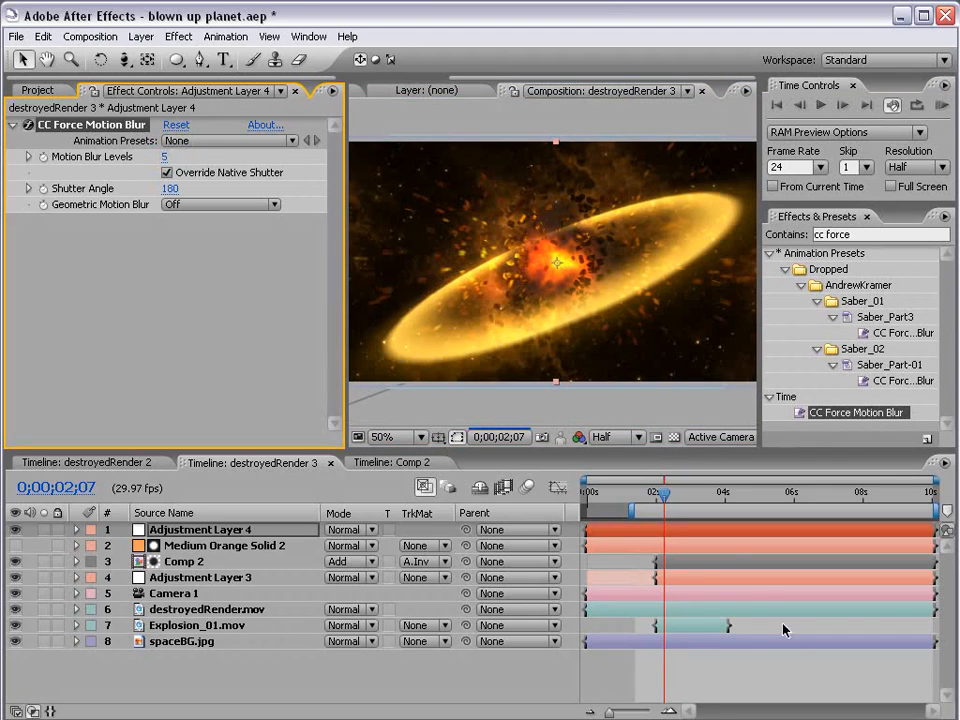
pyautogui.click(778, 679)
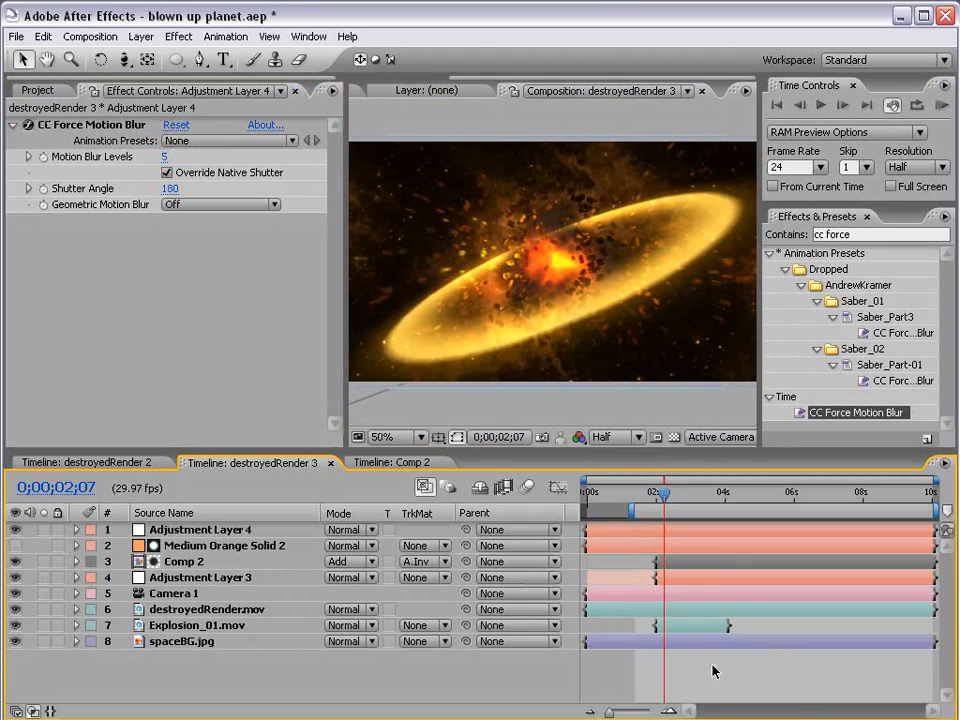
# - Scrub forward to 0;00;02;25 and back to about 0;00;02;09 to review the motion-blurred debris and expanding ring
pyautogui.click(15, 642)
pyautogui.moveTo(660, 493); pyautogui.dragTo(684, 500)
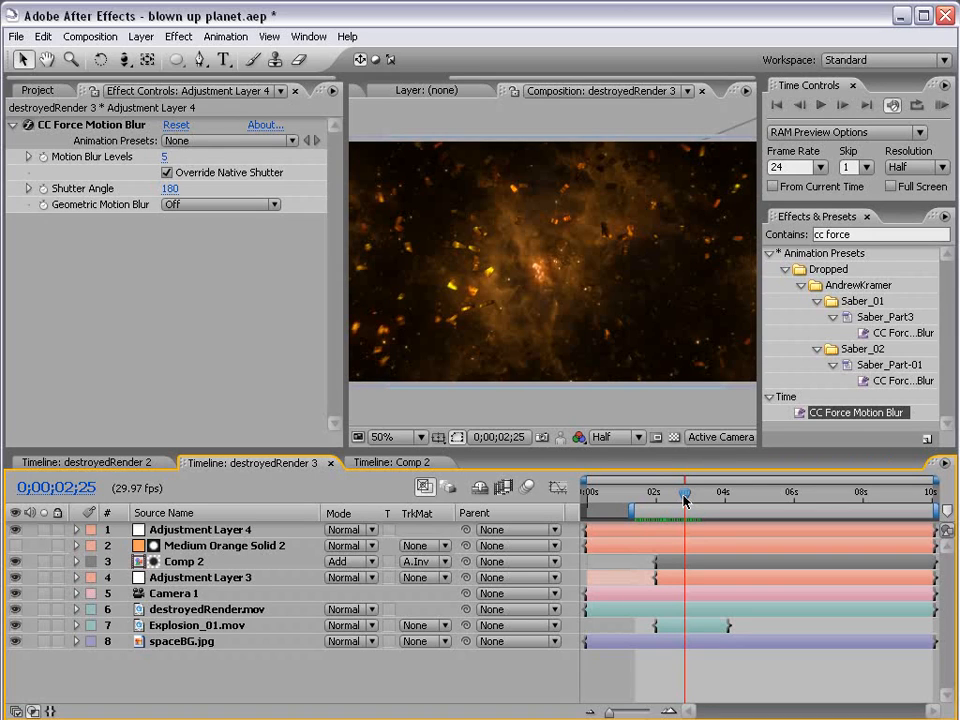
pyautogui.moveTo(685, 497); pyautogui.dragTo(661, 494)
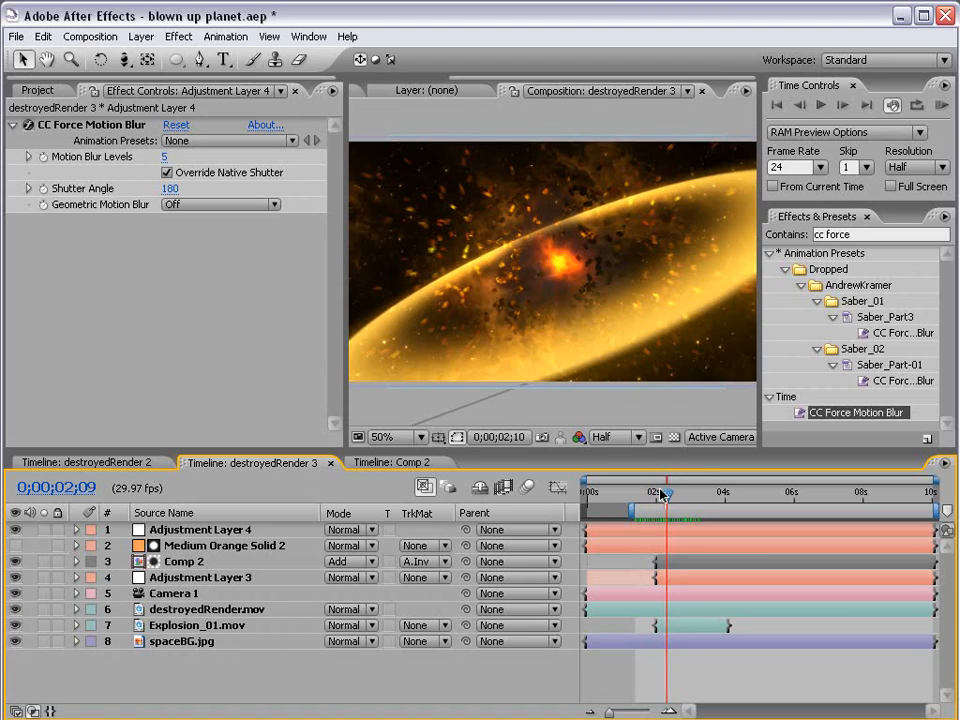